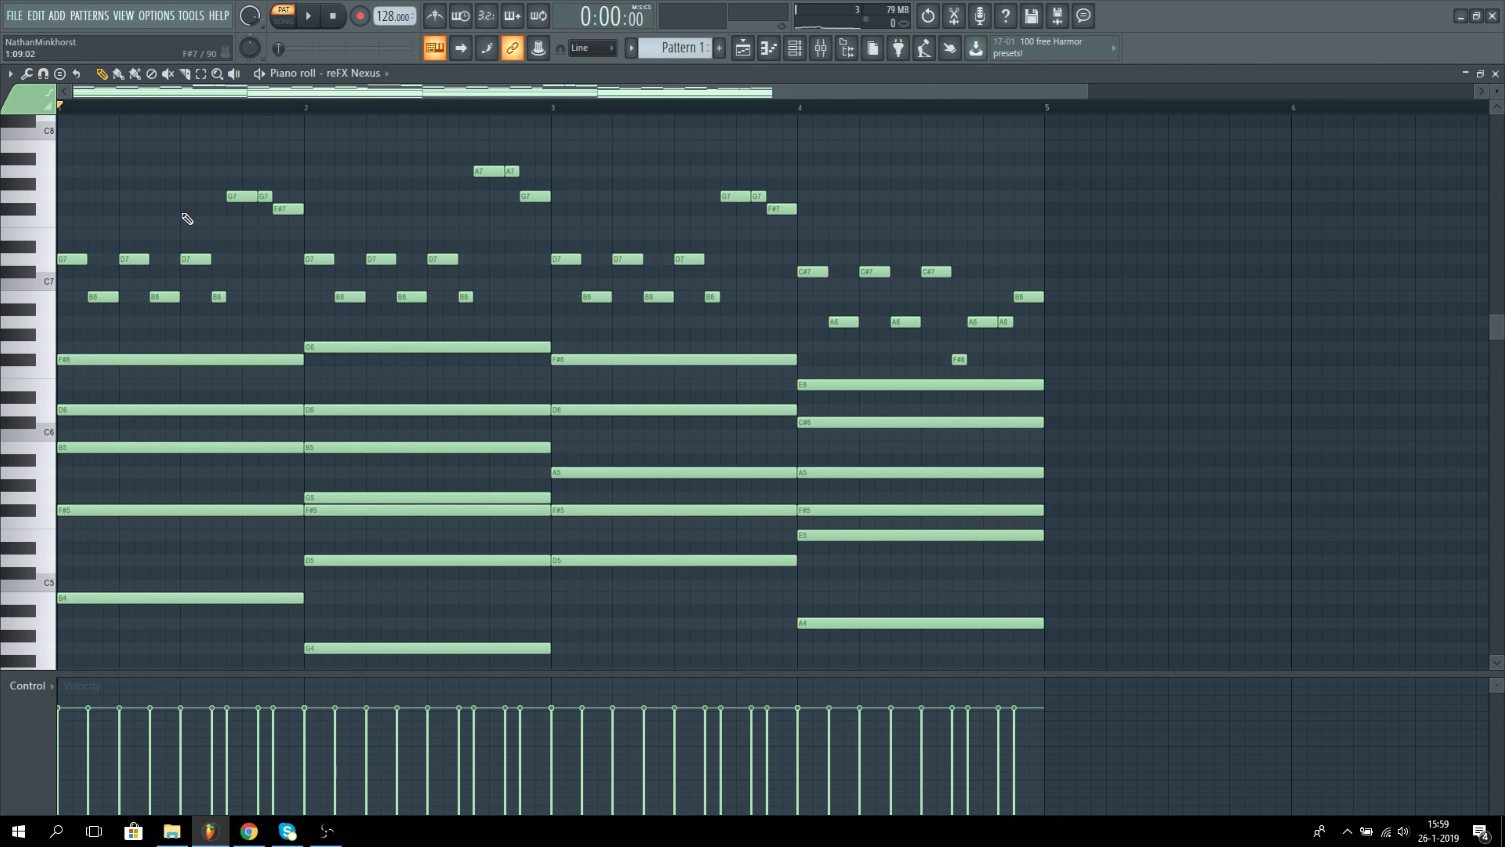
# Step: Play back the reFX Nexus chord and melody pattern in the piano roll, and stop it
pyautogui.press('space')
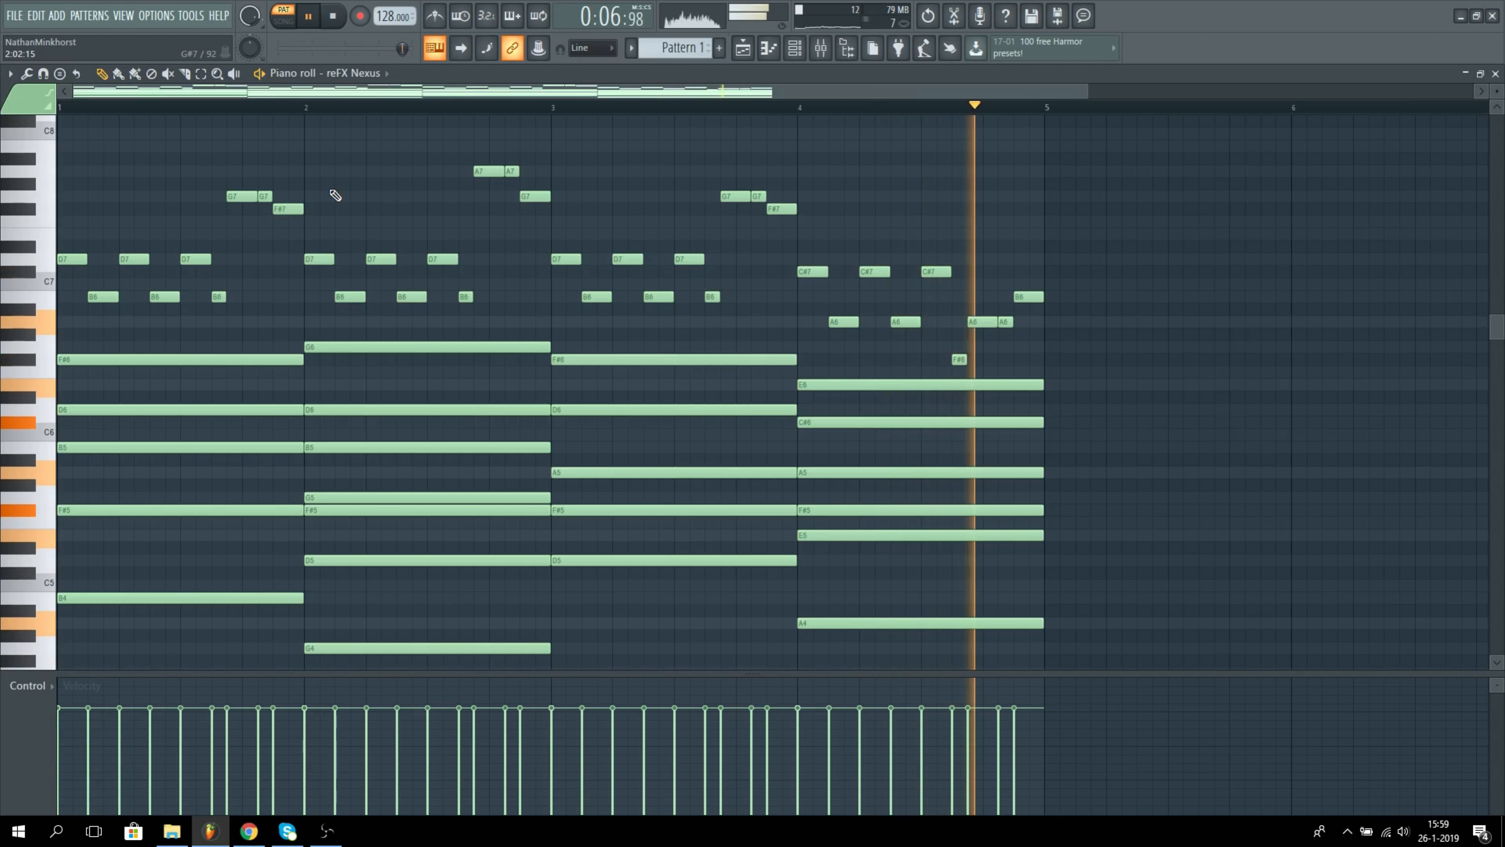
pyautogui.press('space')
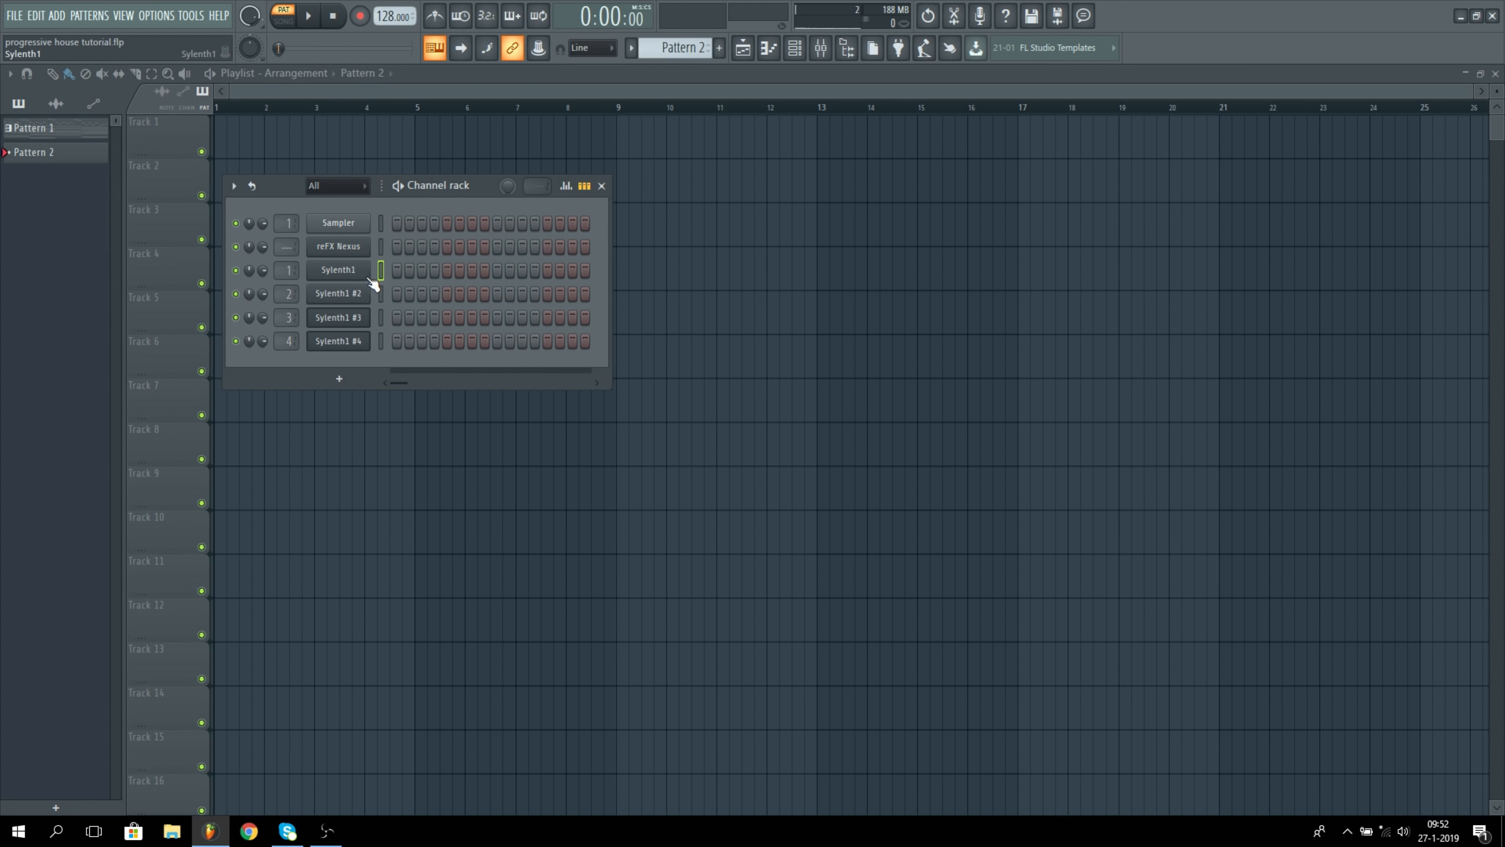
# Step: Fill bar 1 of the Sylenth1 piano roll in Pattern 2 with repeated short B4 notes
pyautogui.click(768, 49)
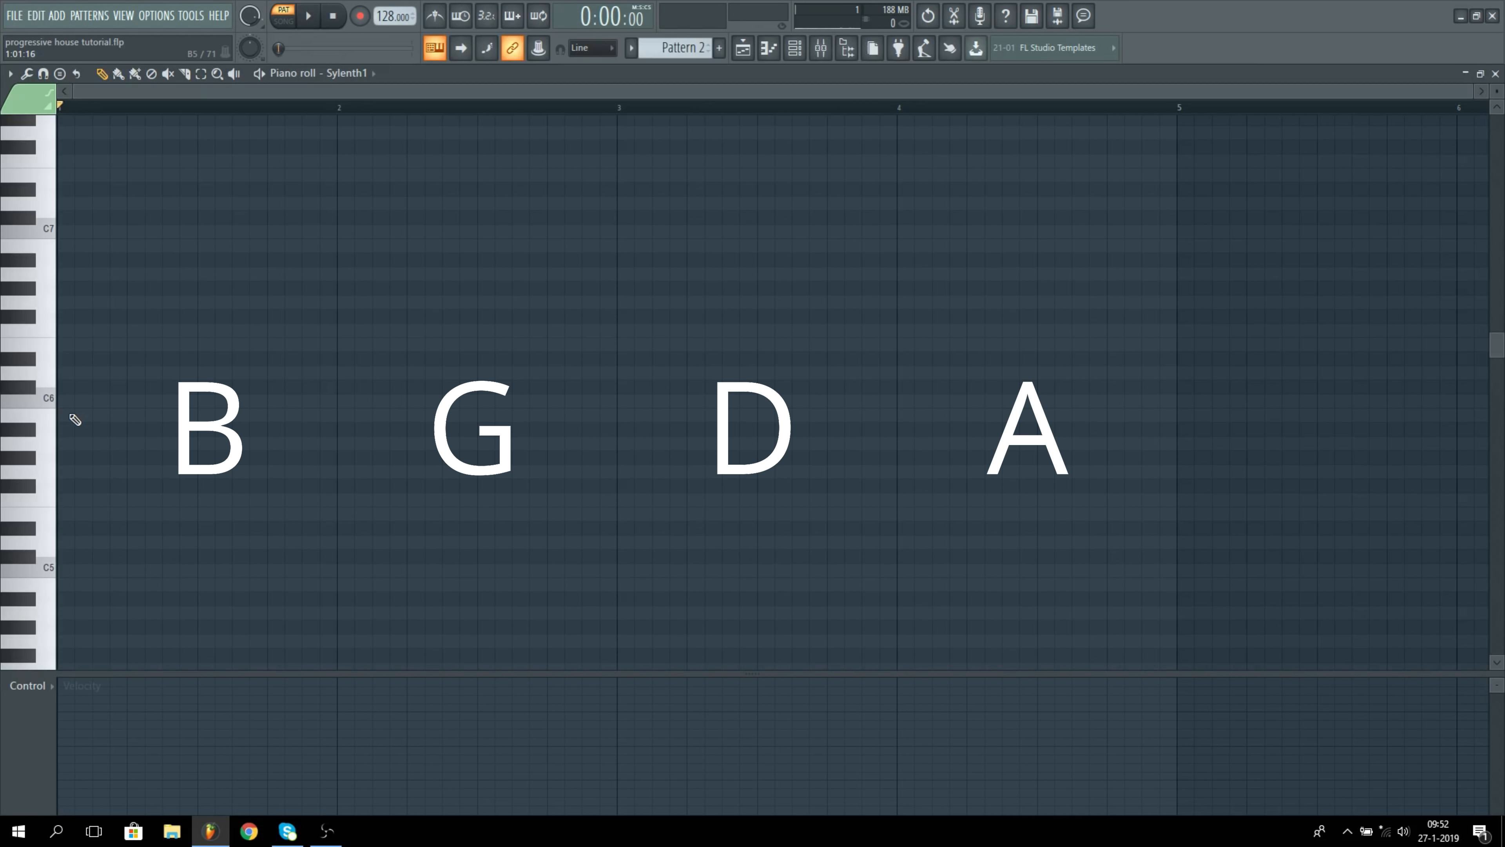
pyautogui.scroll(-4, 84, 437)
pyautogui.click(83, 415)
pyautogui.click(101, 415)
pyautogui.click(118, 415)
pyautogui.moveTo(135, 415); pyautogui.dragTo(277, 415)
# Step: Duplicate the repeated notes into bar 2 on G4, with a lead-in G4 note just before the bar
pyautogui.click(329, 472)
pyautogui.moveTo(348, 489); pyautogui.dragTo(24, 388)
pyautogui.hotkey('ctrl', 'b')
pyautogui.moveTo(396, 415); pyautogui.dragTo(347, 472)
# Step: Duplicate the repeated notes into bar 3 on D5, with a lead-in D5 note just before the bar
pyautogui.moveTo(608, 528); pyautogui.dragTo(608, 373)
pyautogui.moveTo(619, 454); pyautogui.dragTo(343, 481)
pyautogui.hotkey('ctrl', 'b')
pyautogui.moveTo(627, 471); pyautogui.dragTo(628, 379)
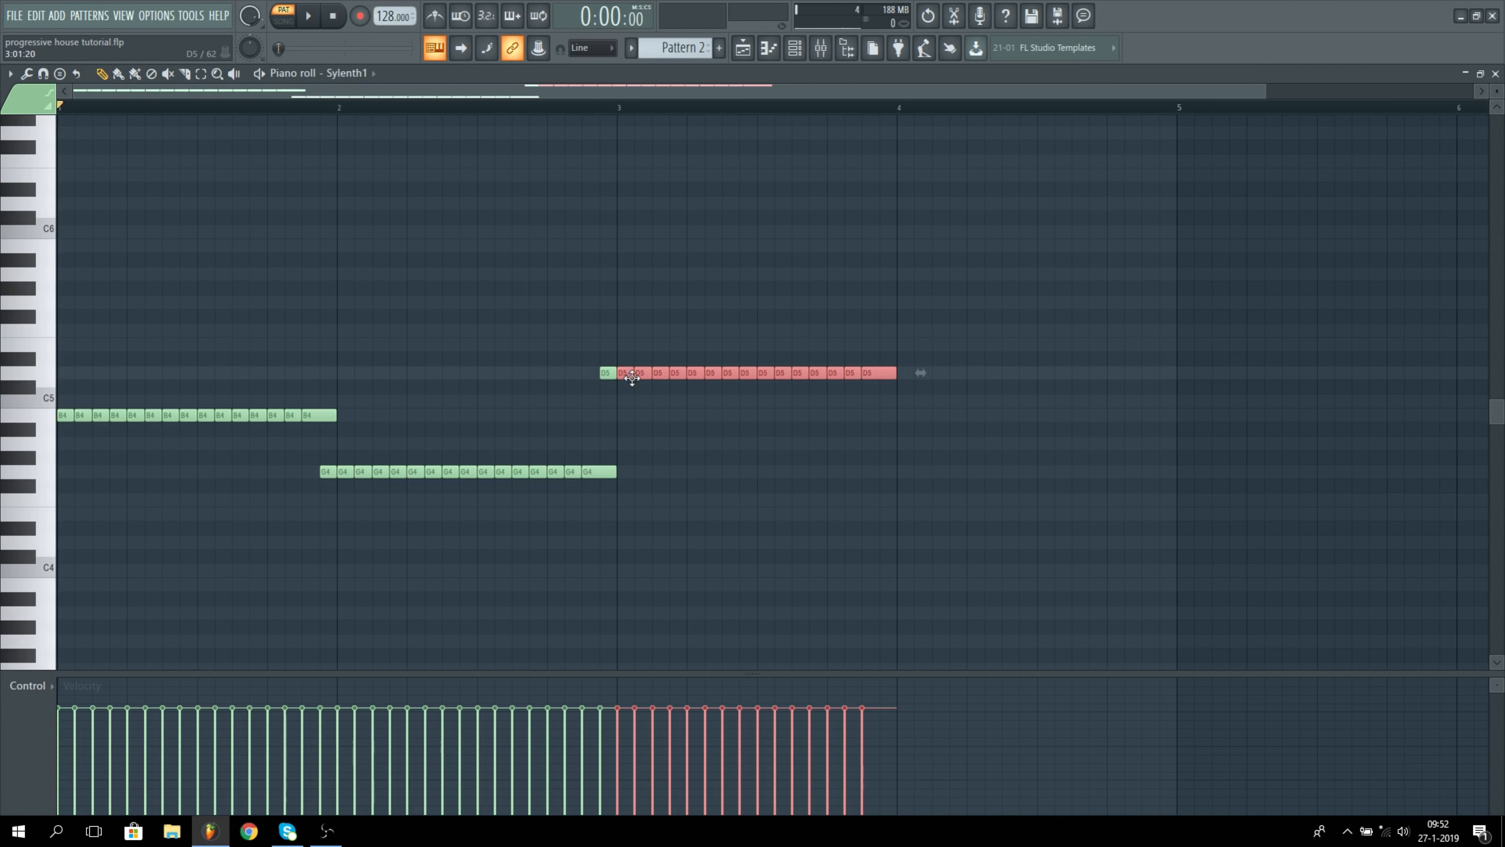
# Step: Fill bar 4 with repeated A4 notes plus a lead-in, add a short B4 at its end, and play the bassline
pyautogui.click(887, 443)
pyautogui.hotkey('ctrl', 'b')
pyautogui.click(1165, 415)
pyautogui.press('space')
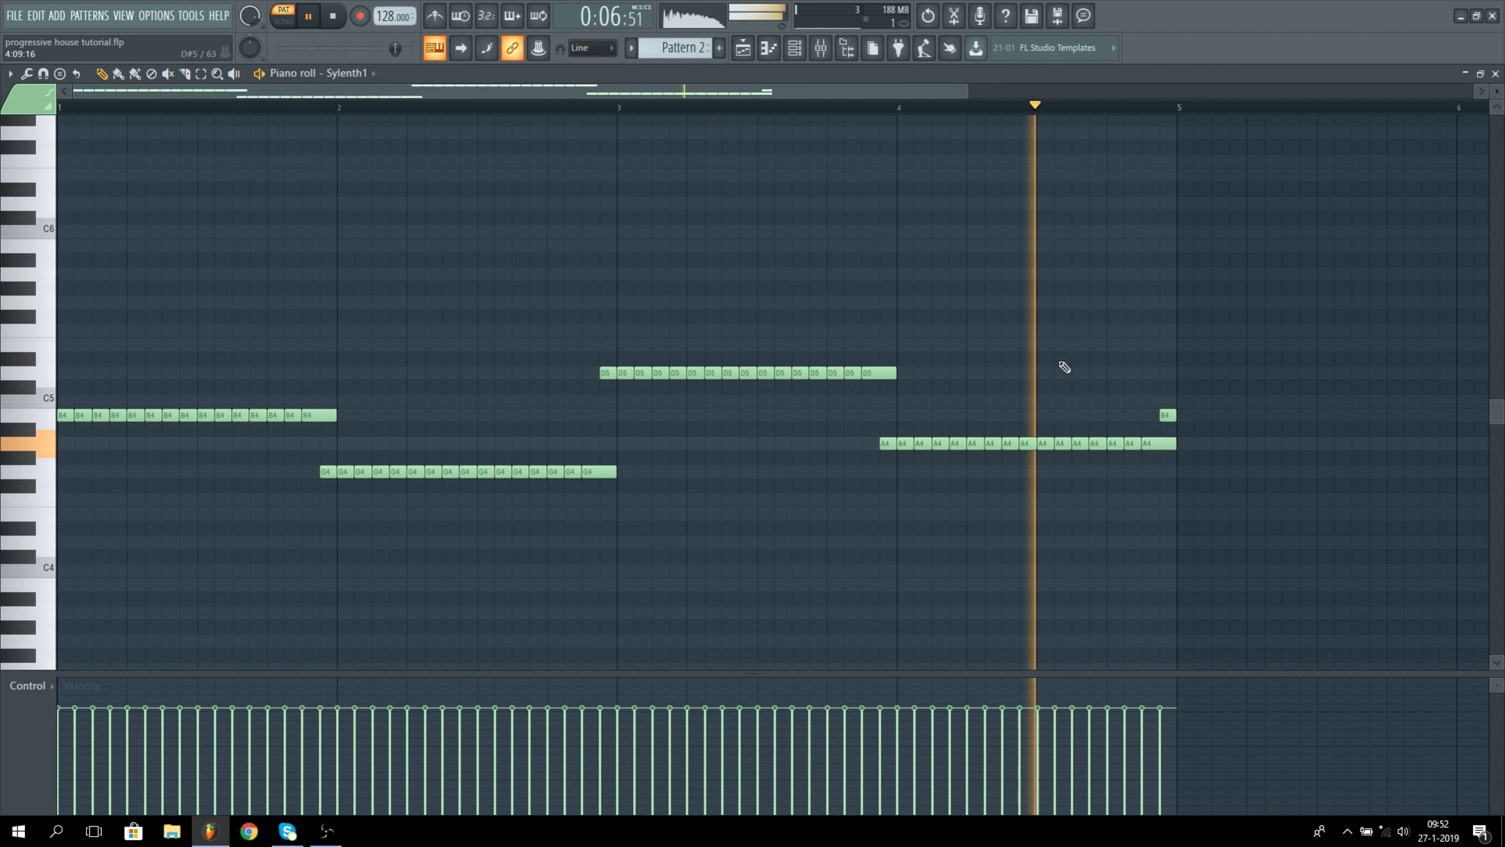
pyautogui.press('space')
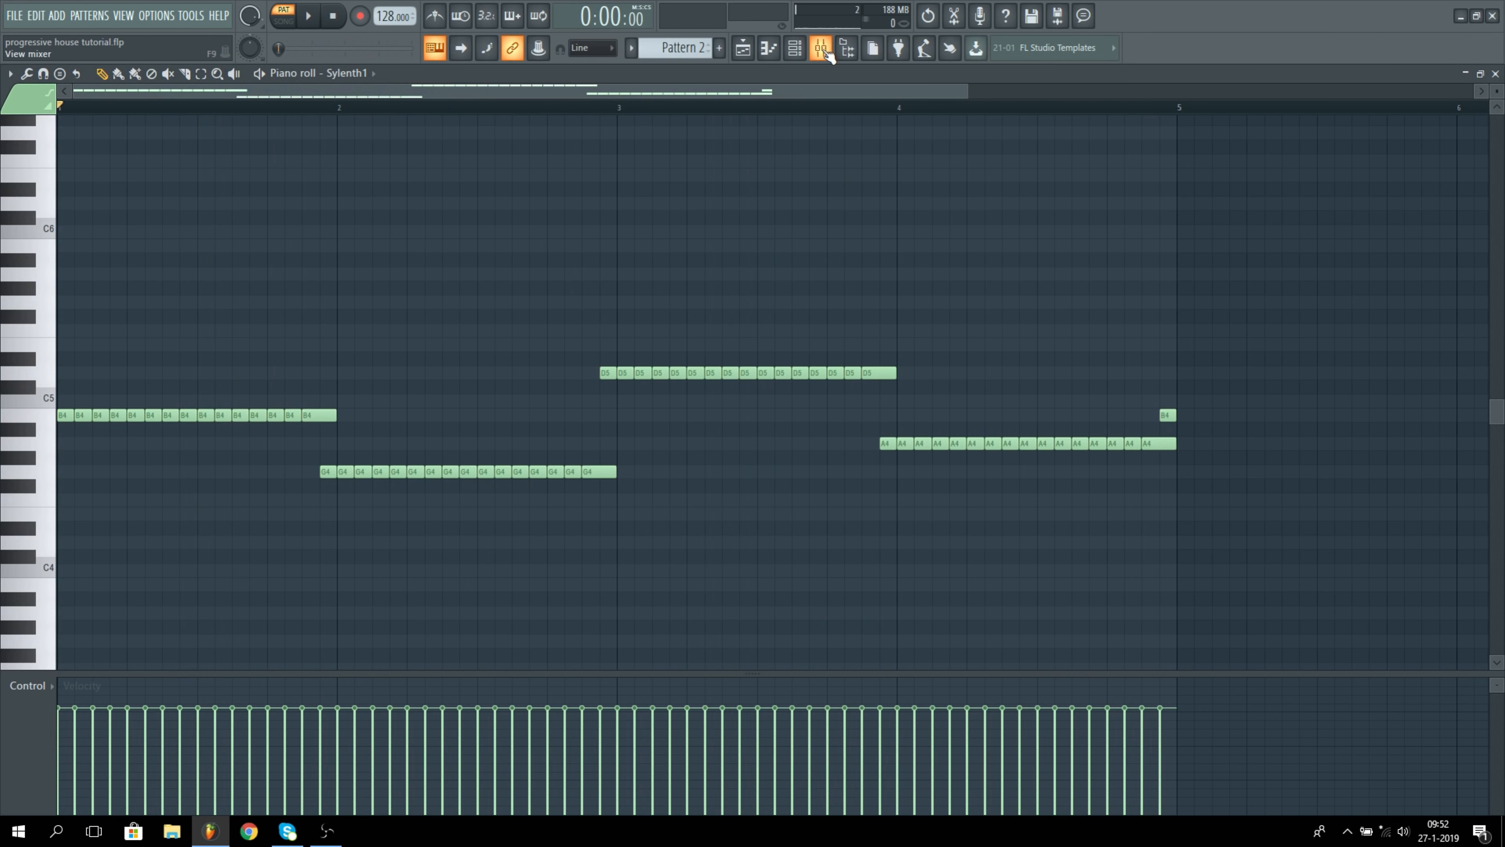
# Step: Load Effector into slot 2 of the Sylenth1 mixer track and set its effect to Vox
pyautogui.click(822, 50)
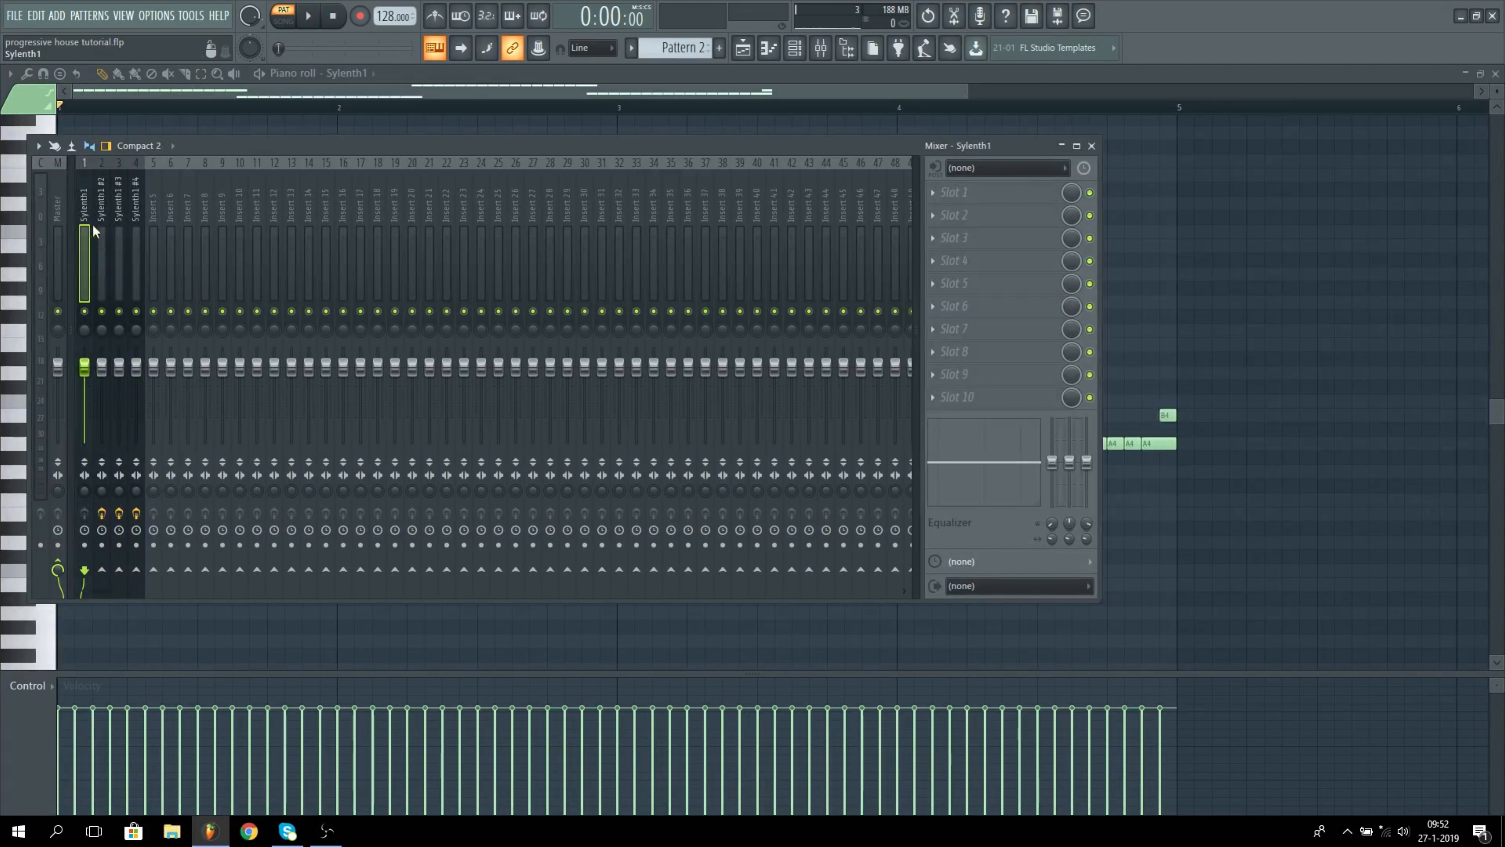
pyautogui.click(979, 217)
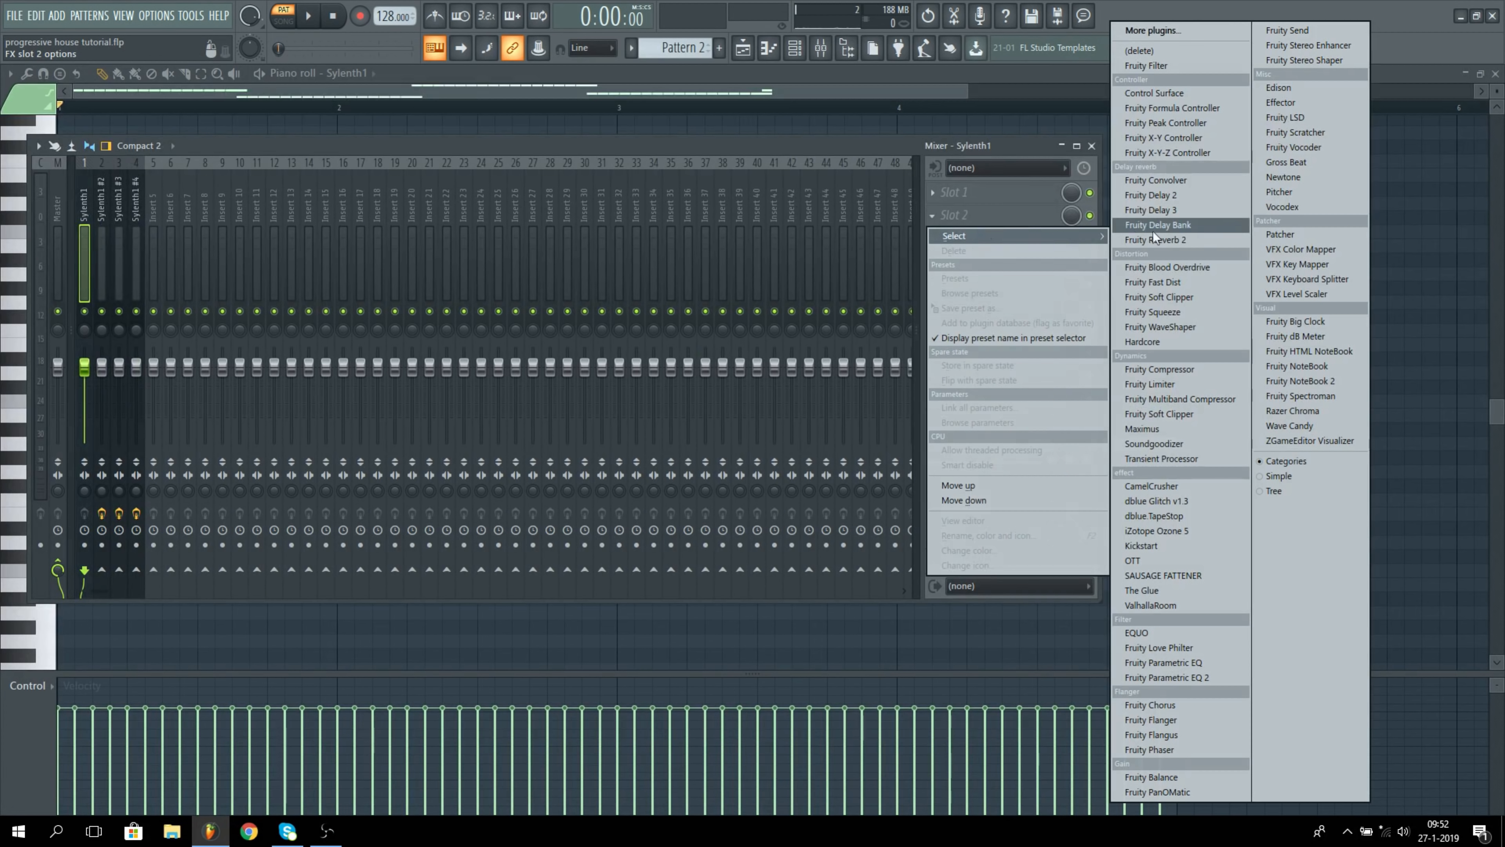
pyautogui.click(1280, 102)
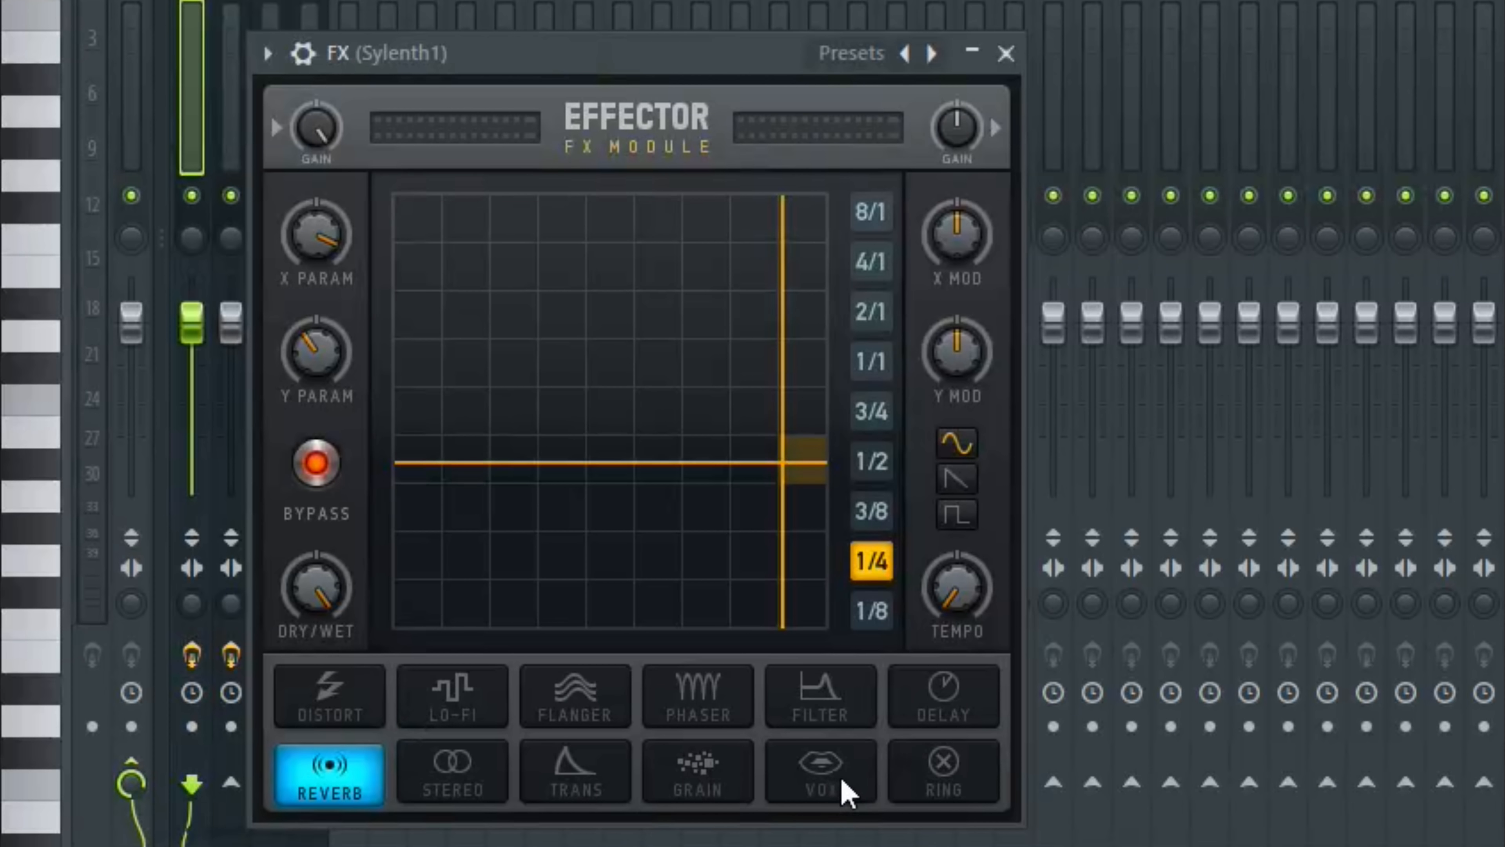
pyautogui.click(841, 790)
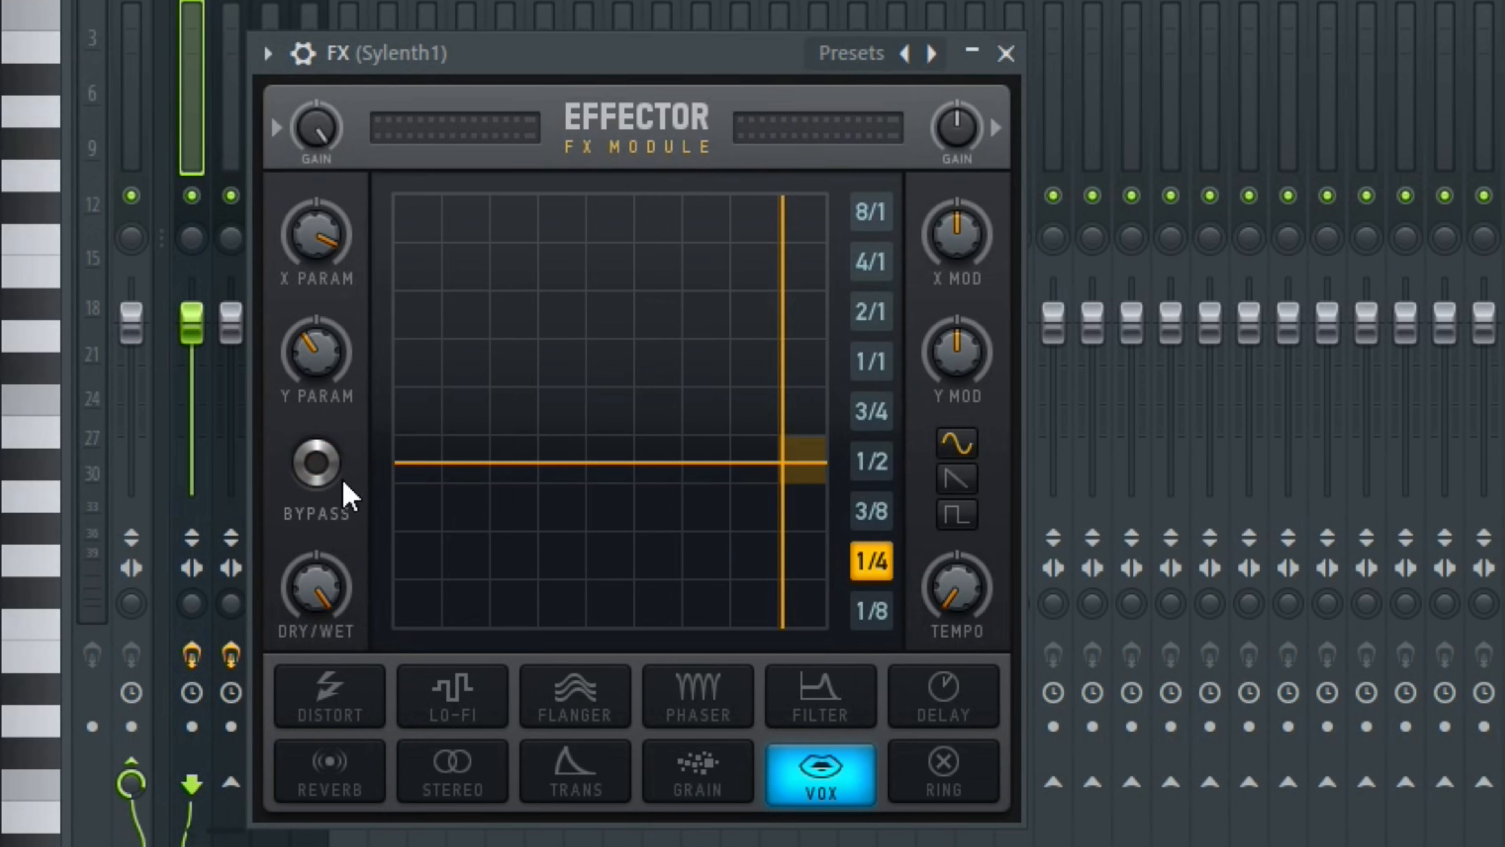
# Step: Lower Effector's X and Y parameters while the bassline plays, and close the plugin
pyautogui.press('space')
pyautogui.moveTo(777, 465); pyautogui.dragTo(535, 572)
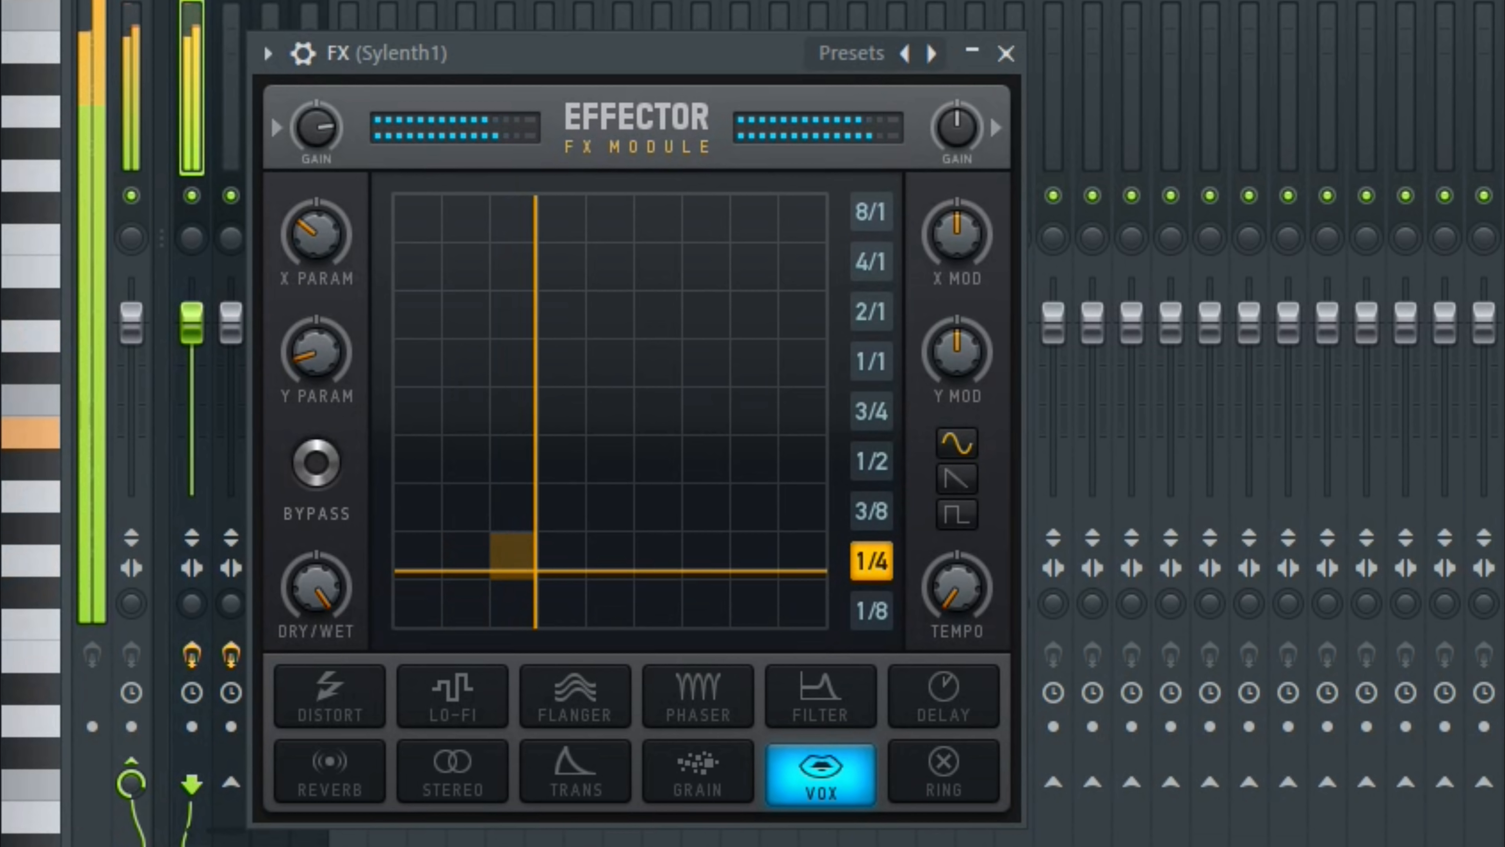
pyautogui.click(1006, 54)
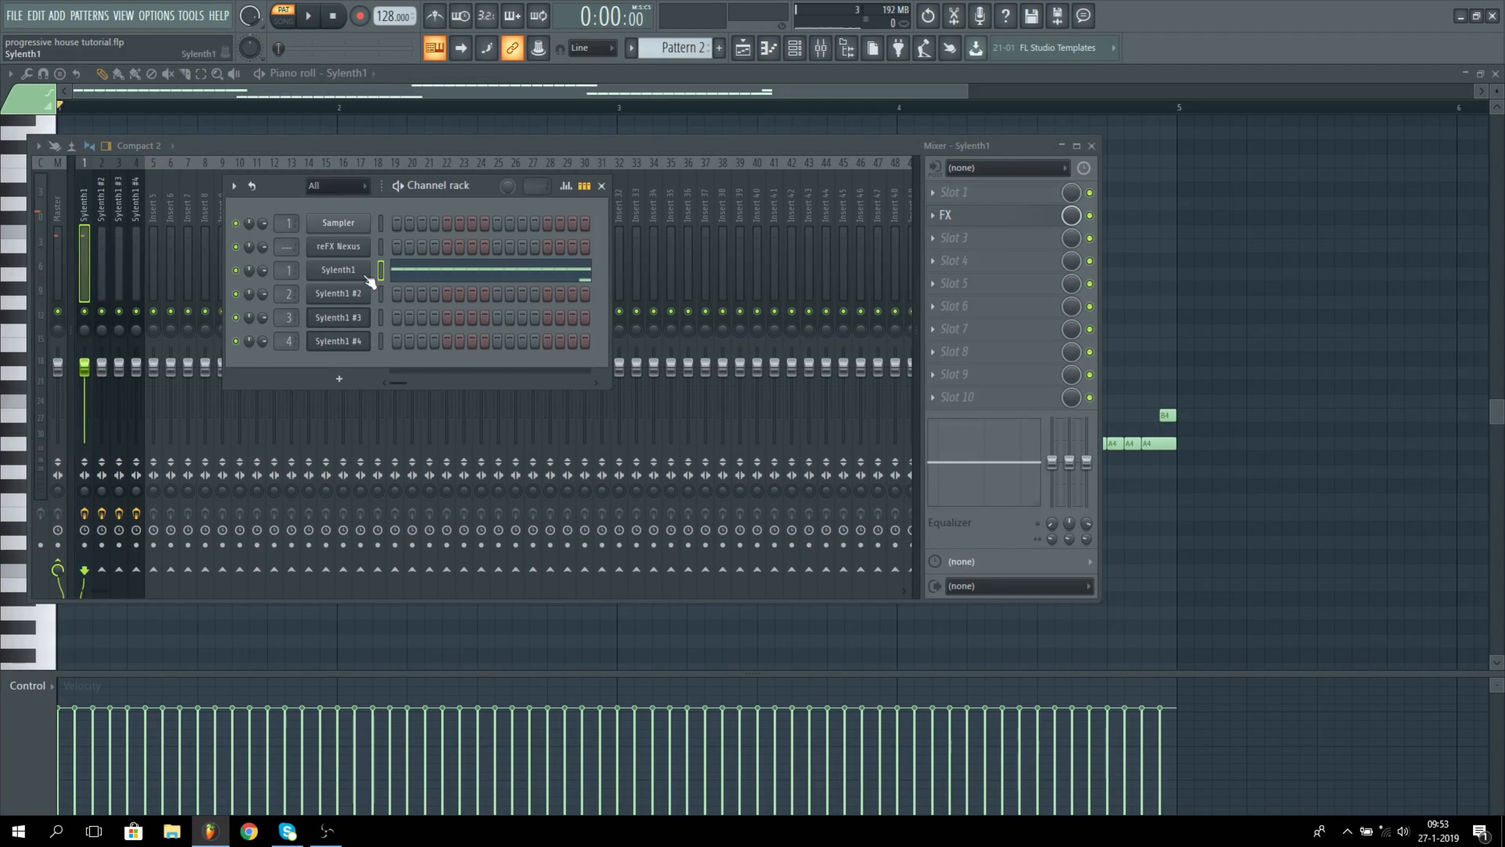
# Step: Load Kickstart into slot 10 of the Sylenth1 mixer track and audition the sidechained bassline
pyautogui.click(944, 399)
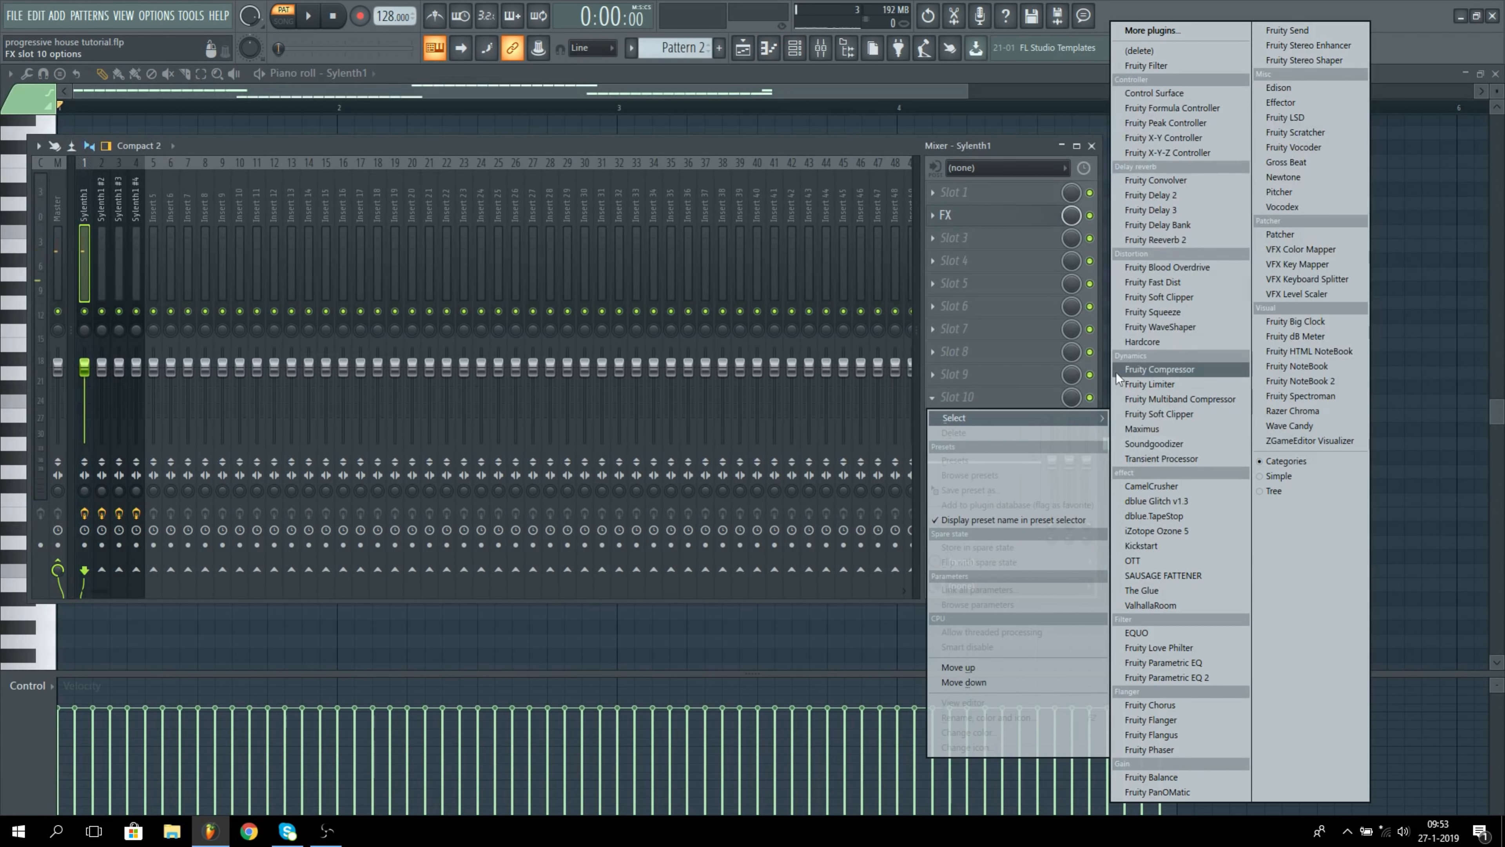
pyautogui.click(1141, 546)
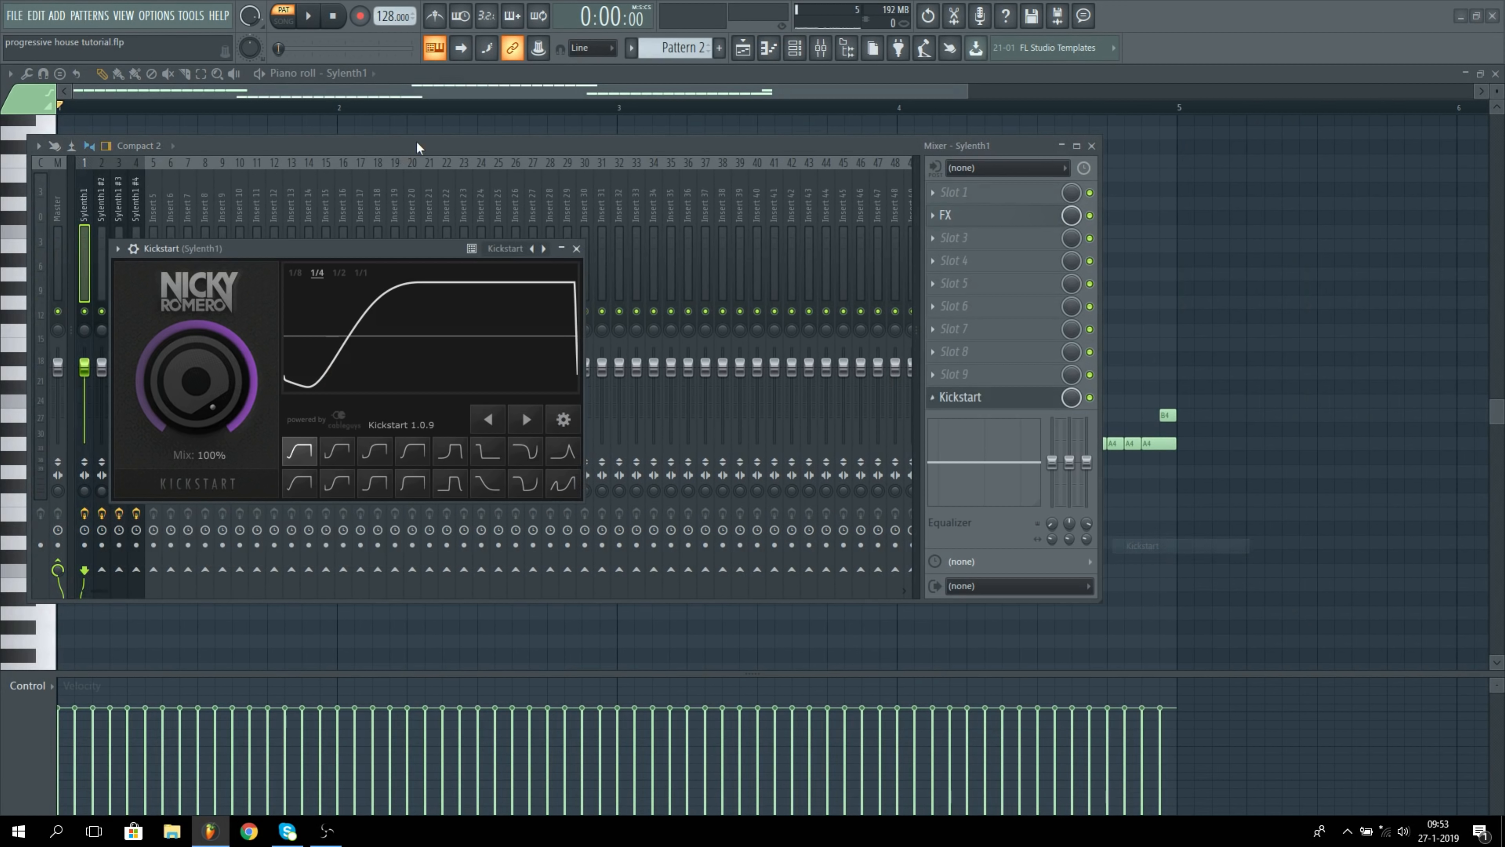
pyautogui.click(795, 48)
pyautogui.press('space')
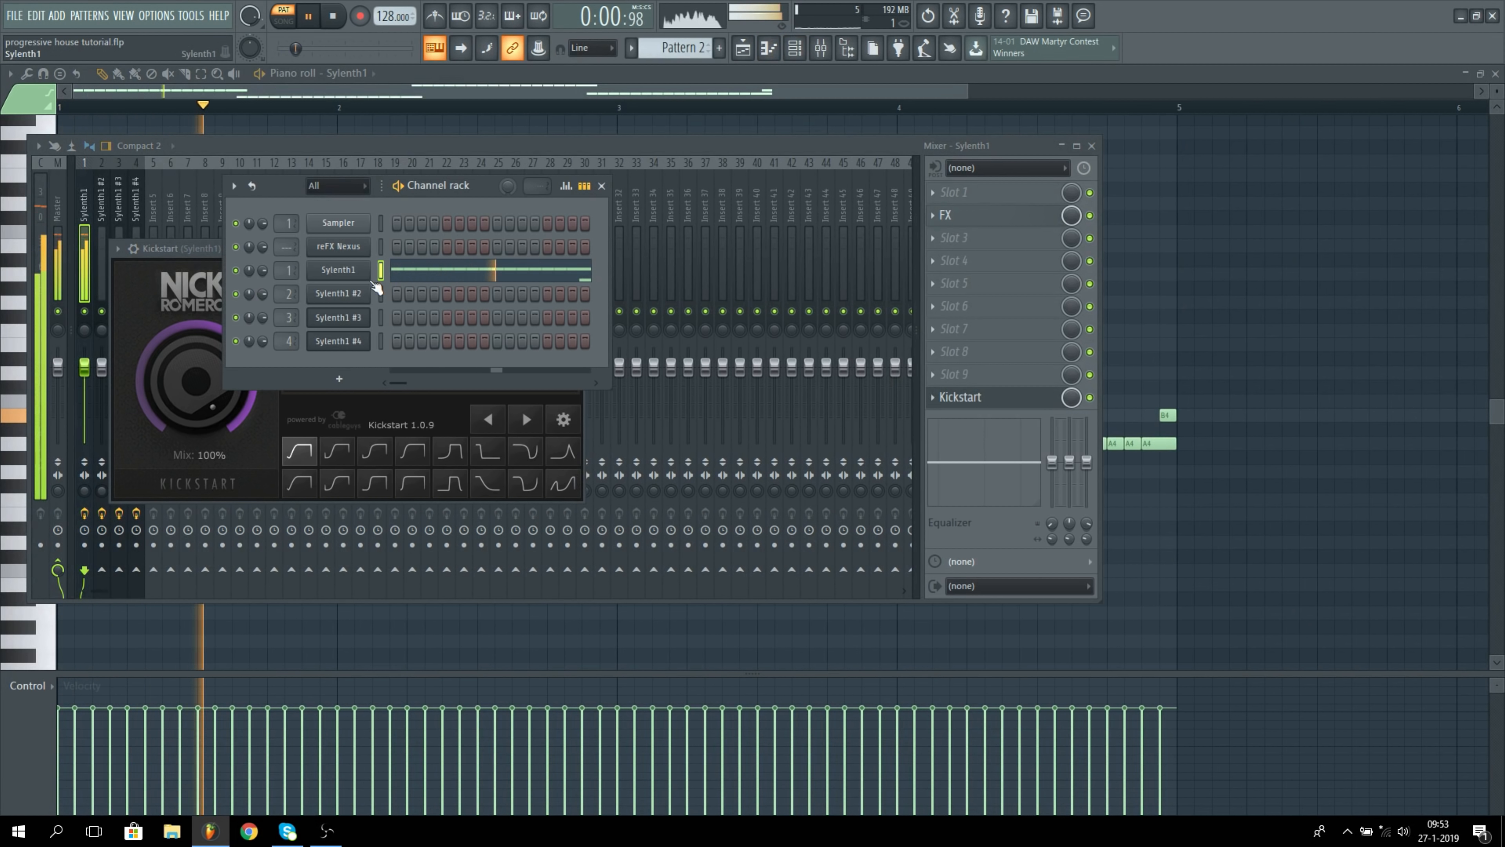
pyautogui.press('space')
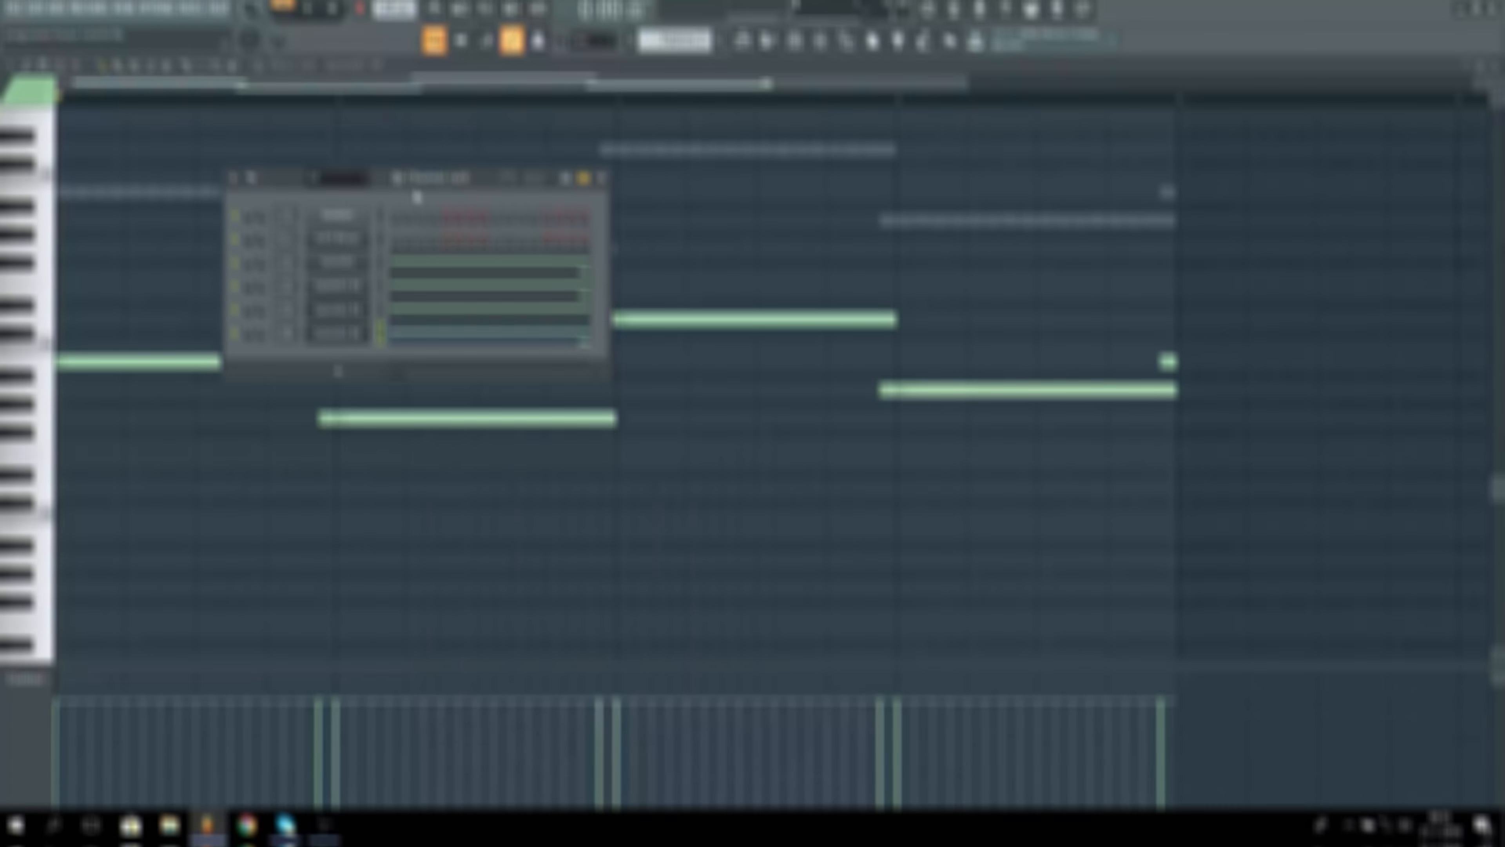
# Step: Play the four layered Sylenth1 basses and review the mixer effects on Sylenth1 #2, #3 and #4
pyautogui.press('space')
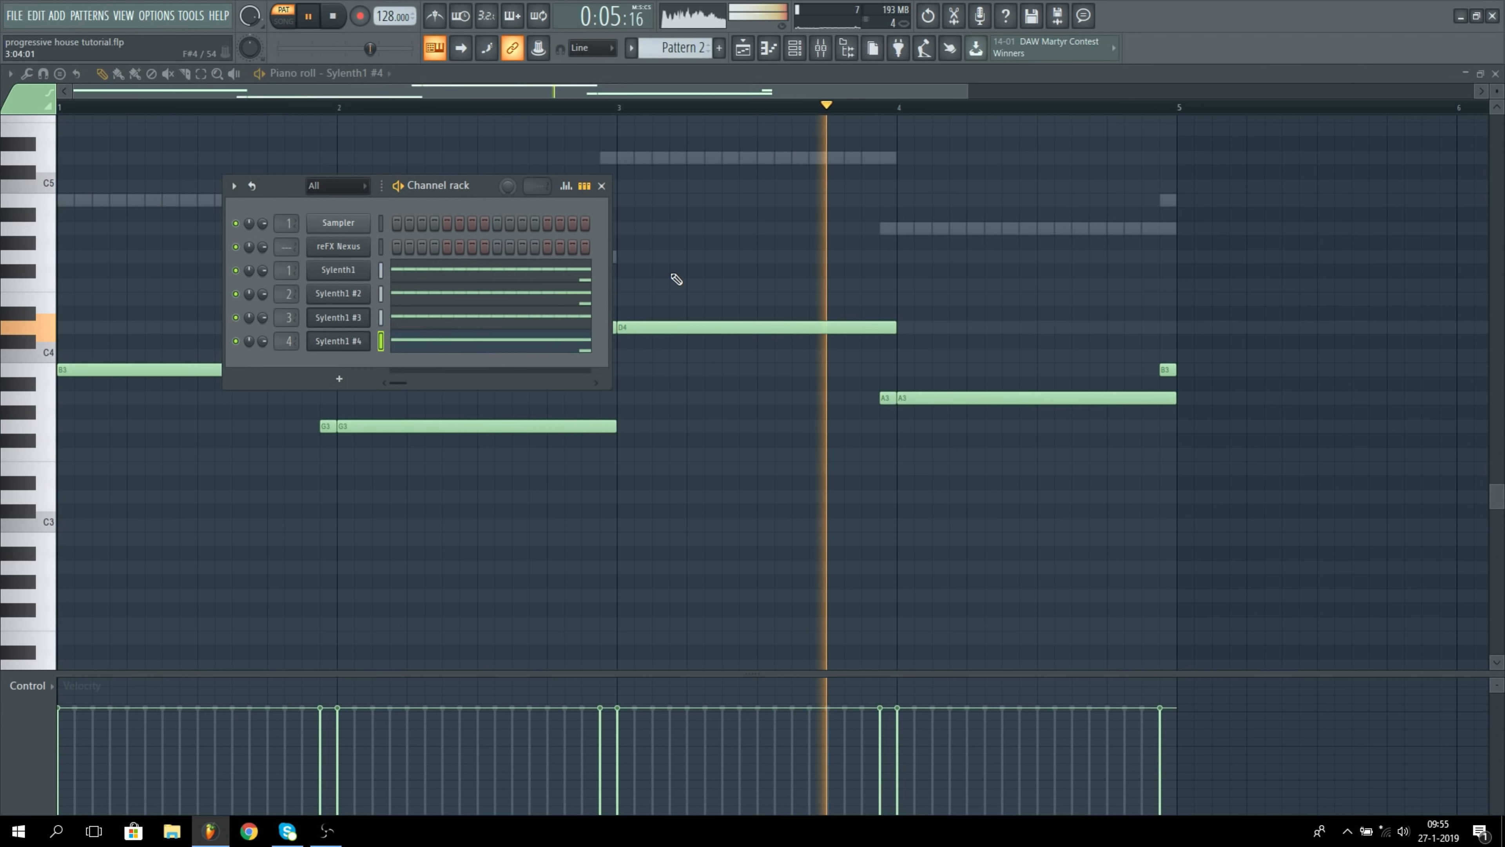
pyautogui.press('F9')
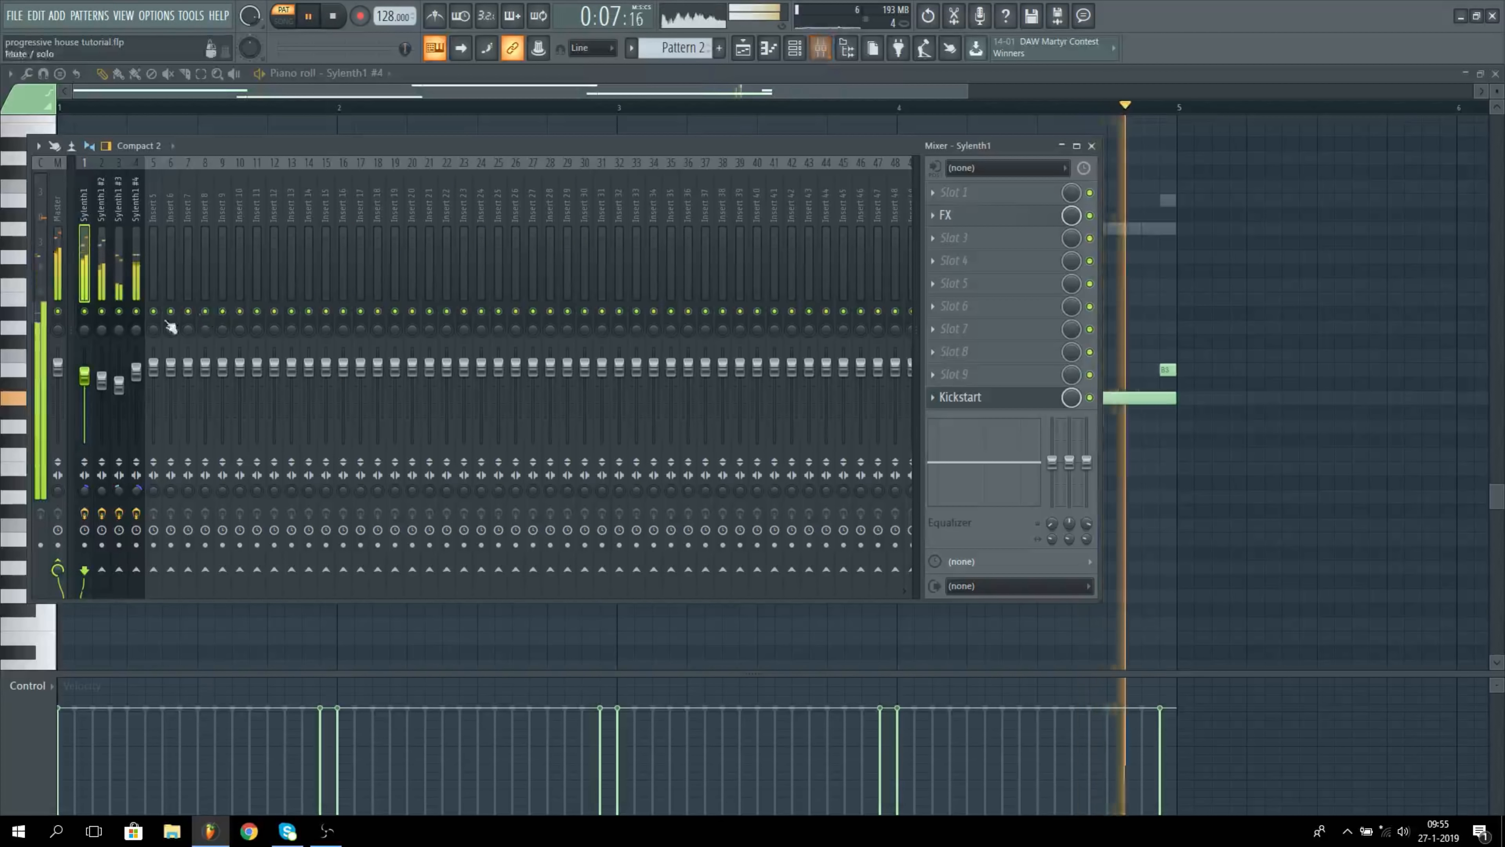
pyautogui.click(102, 261)
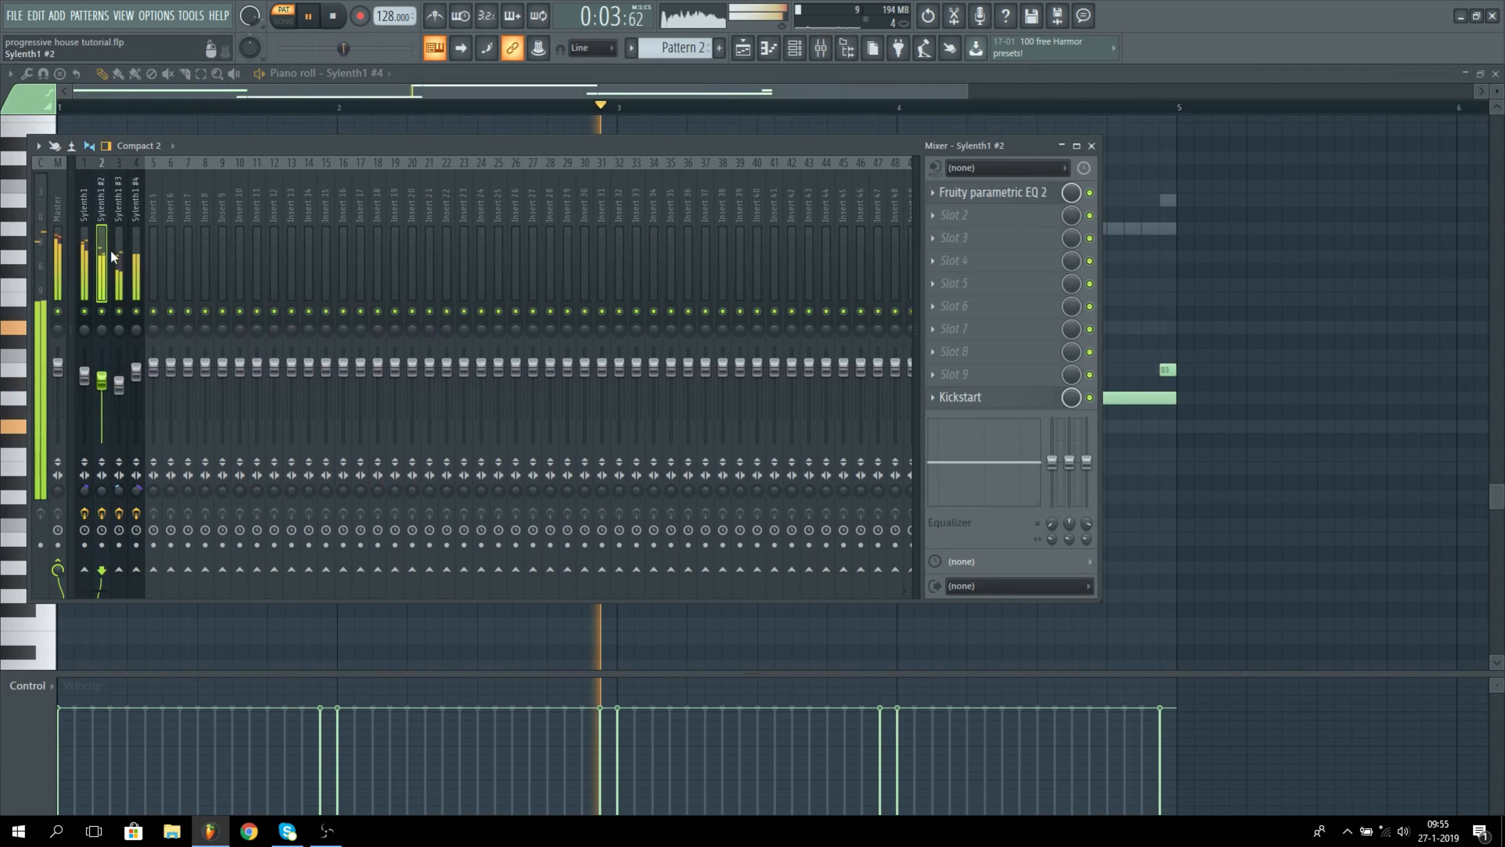
pyautogui.click(118, 251)
pyautogui.click(991, 217)
pyautogui.click(991, 217)
pyautogui.click(140, 235)
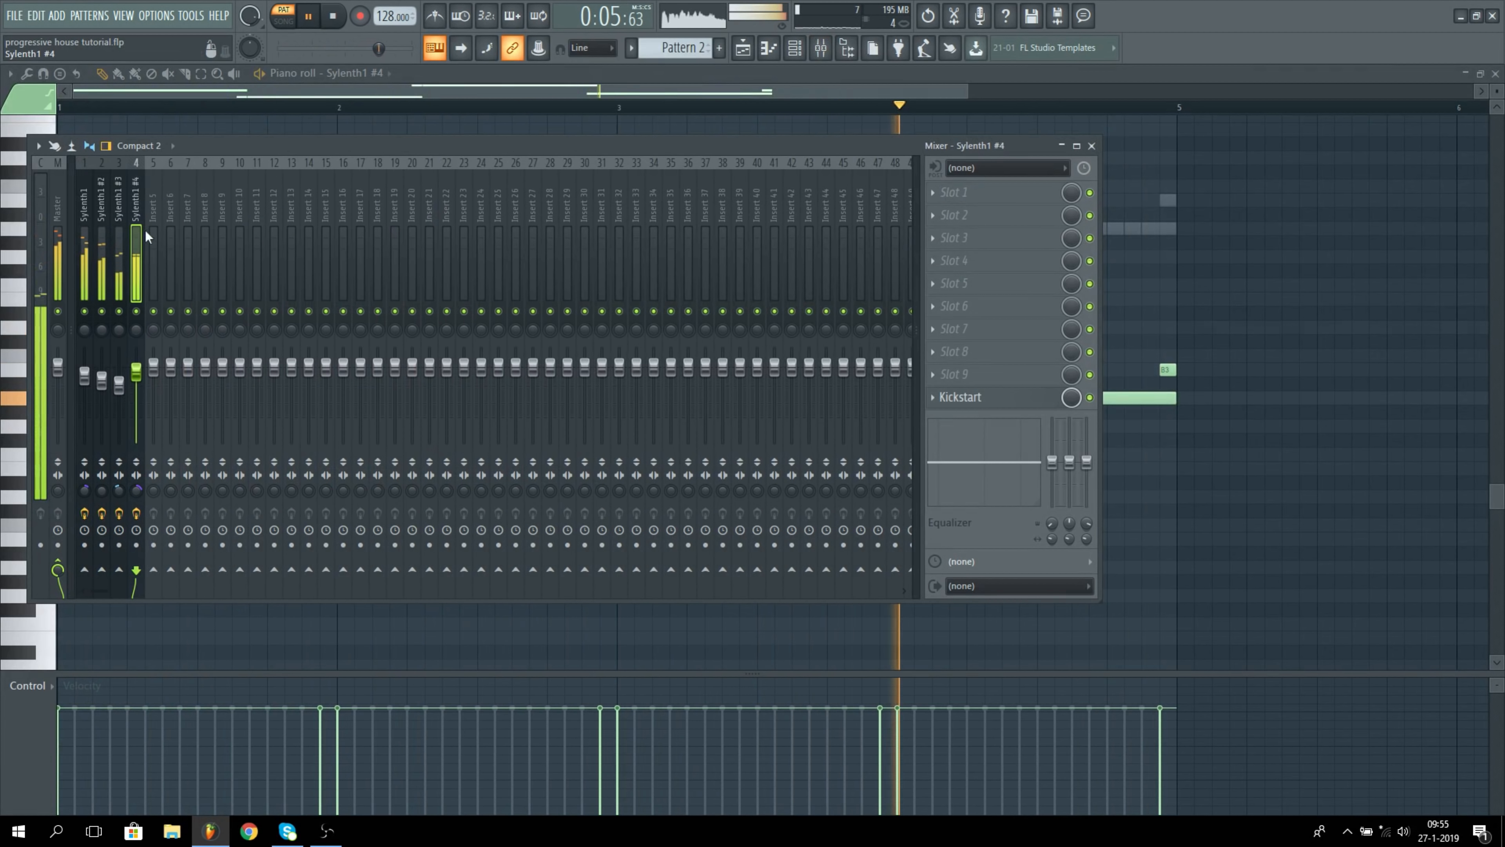
pyautogui.press('space')
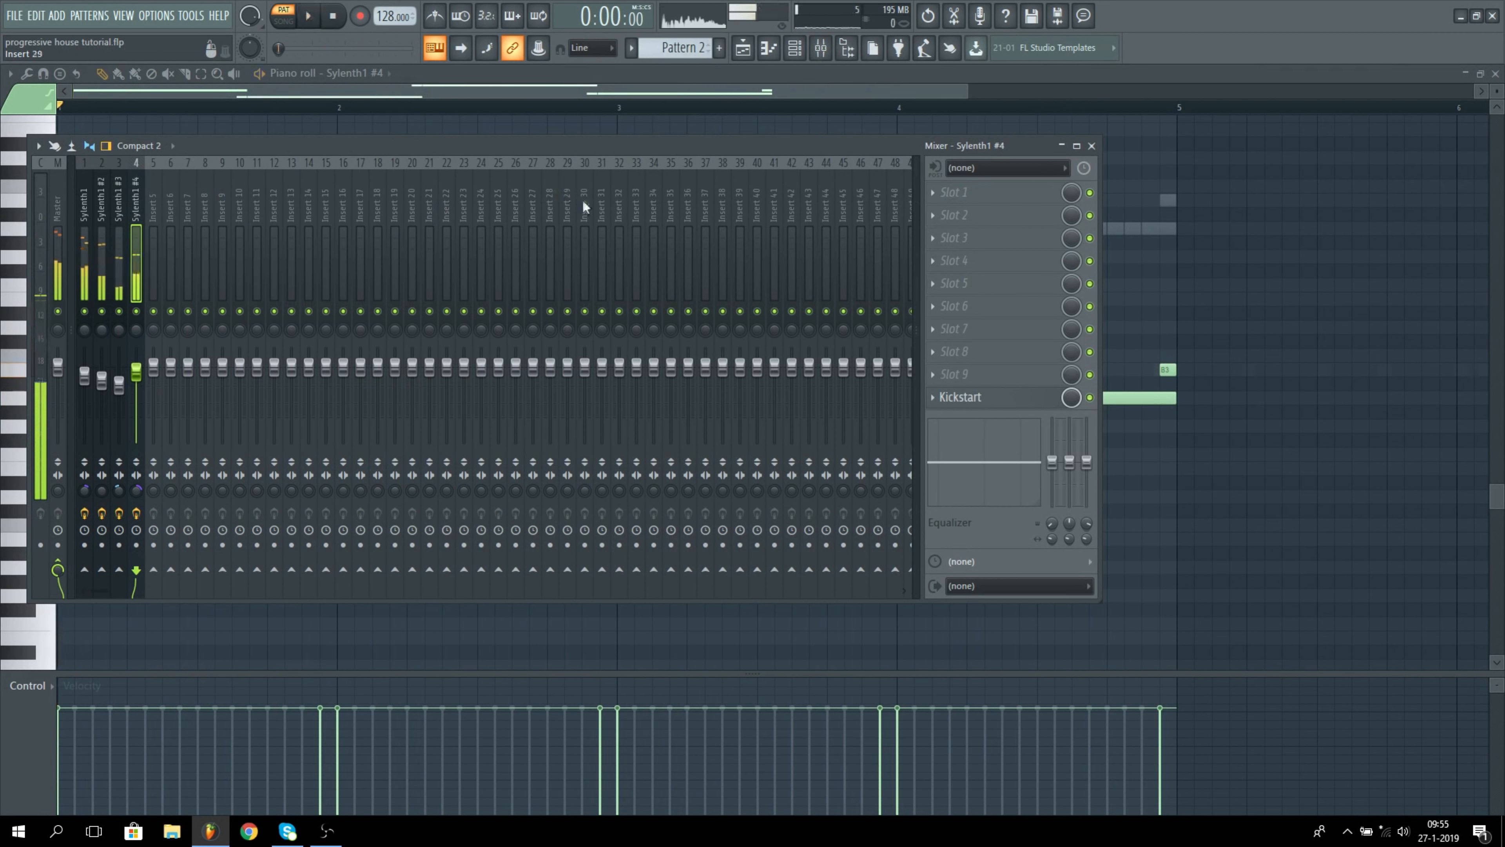
pyautogui.click(1093, 148)
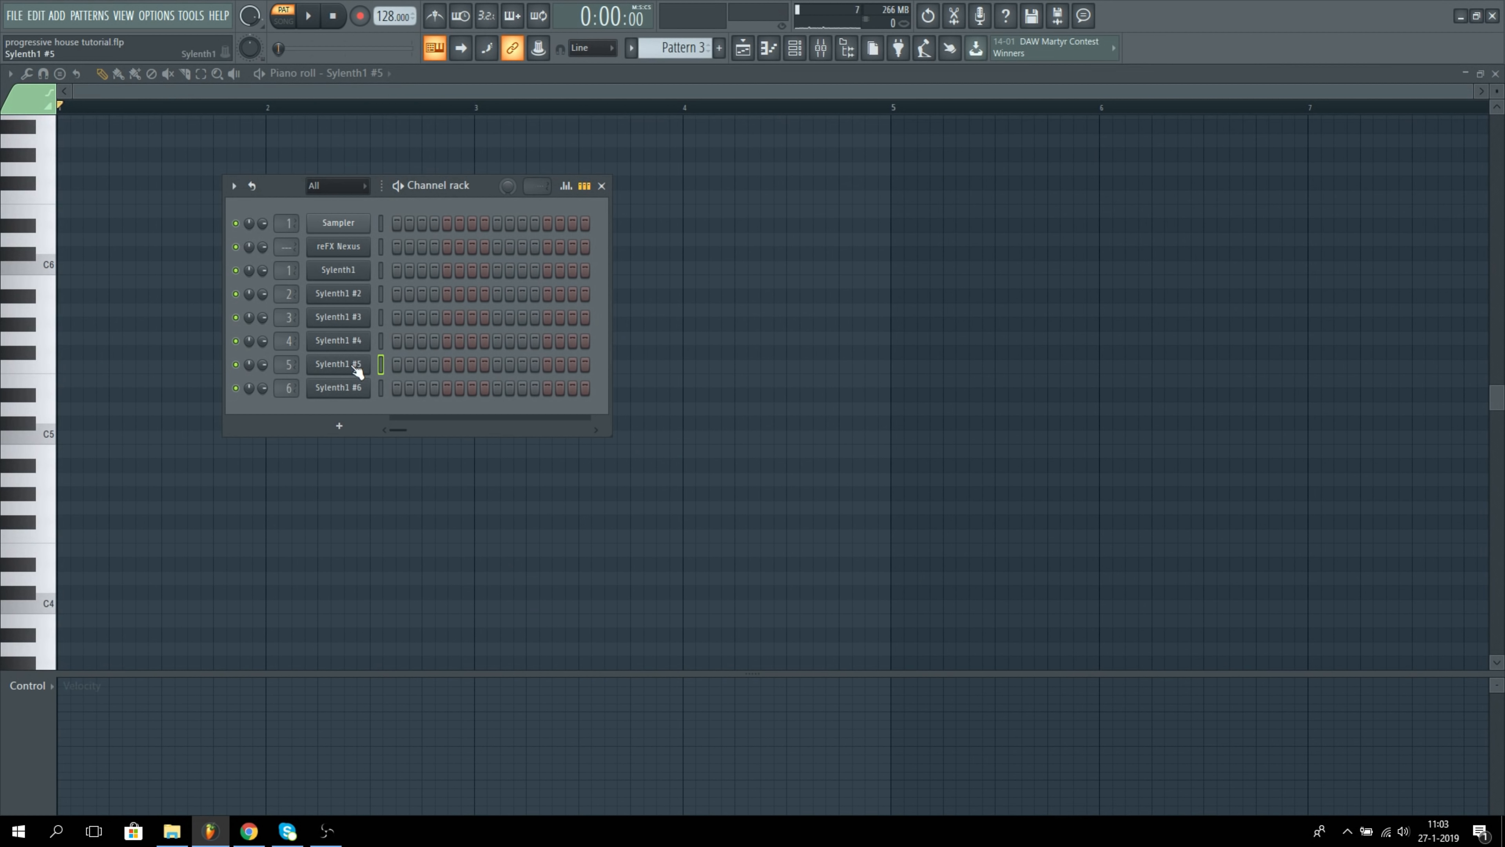
# Step: Audition the new Sylenth1 sound, and copy the long chord notes from reFX Nexus in Pattern 1
pyautogui.press('z')
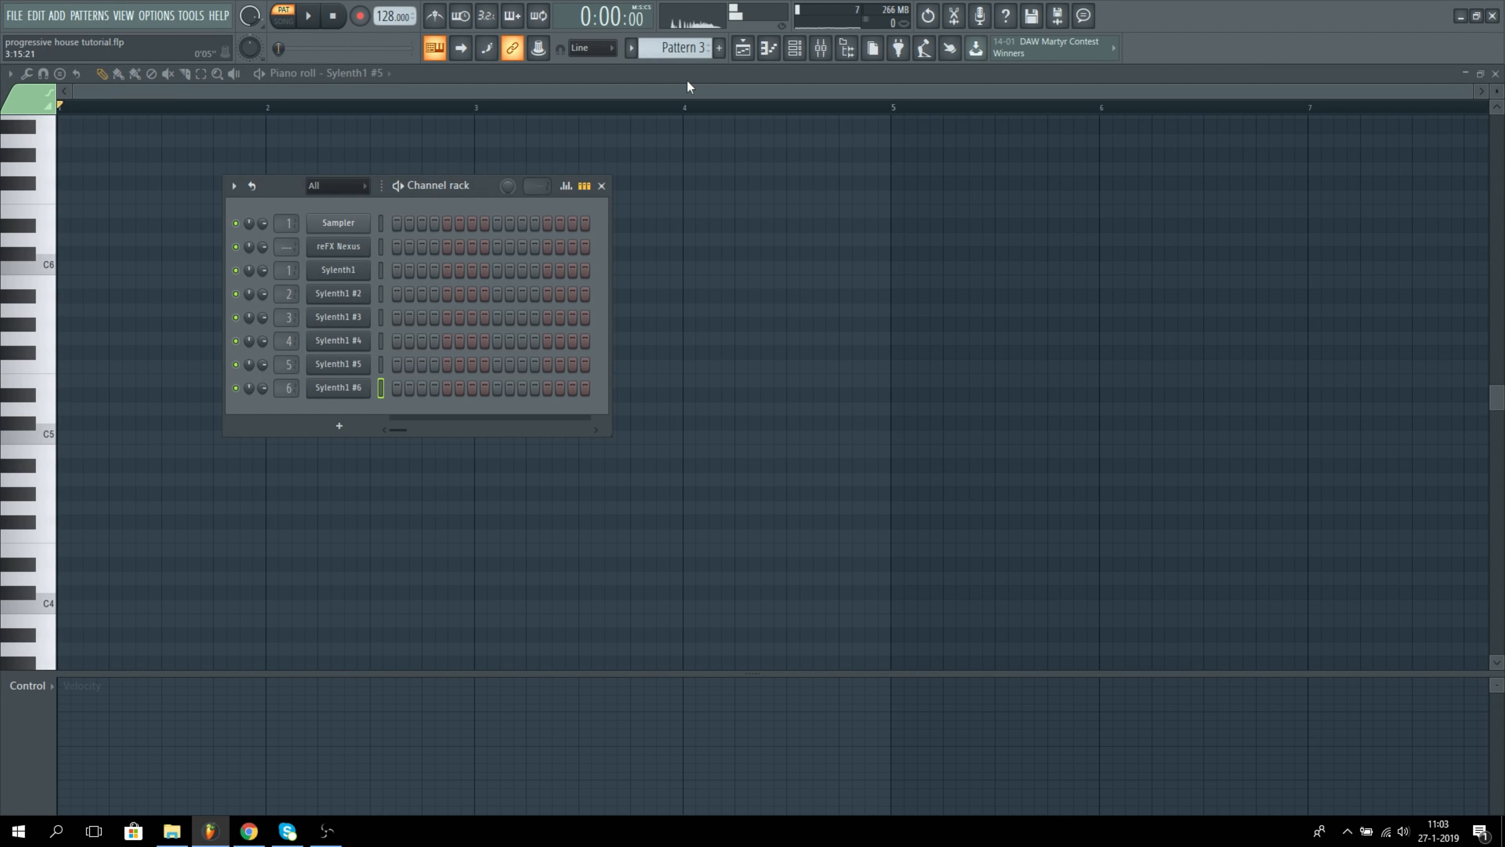
pyautogui.scroll(-2, 681, 45)
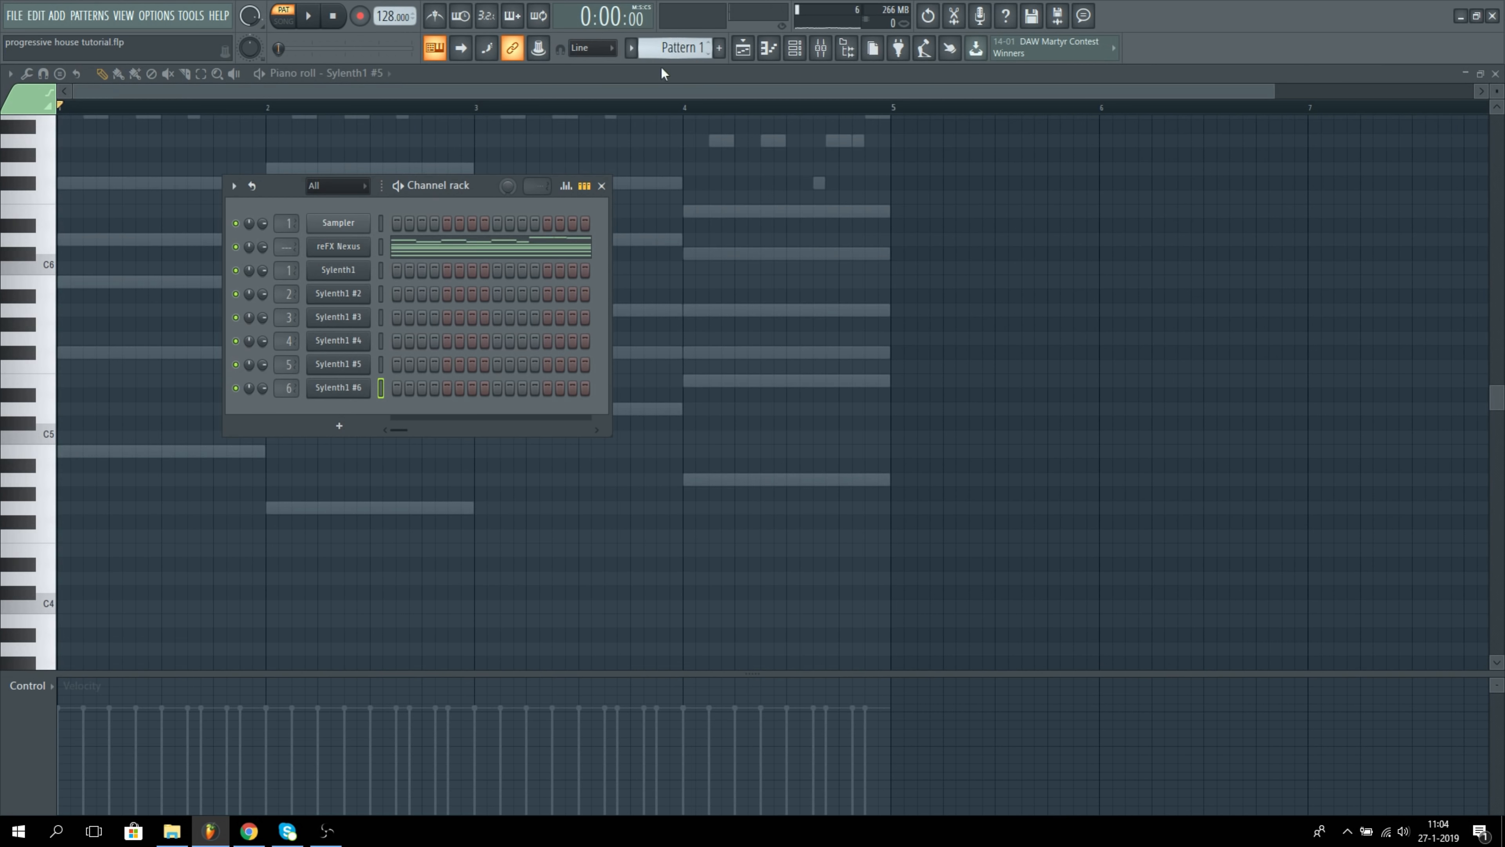
pyautogui.click(489, 247)
pyautogui.moveTo(141, 190); pyautogui.dragTo(734, 642)
pyautogui.click(795, 48)
# Step: Paste the copied chords into the Sylenth1 #5 piano roll in Pattern 3 and play them back
pyautogui.scroll(2, 681, 46)
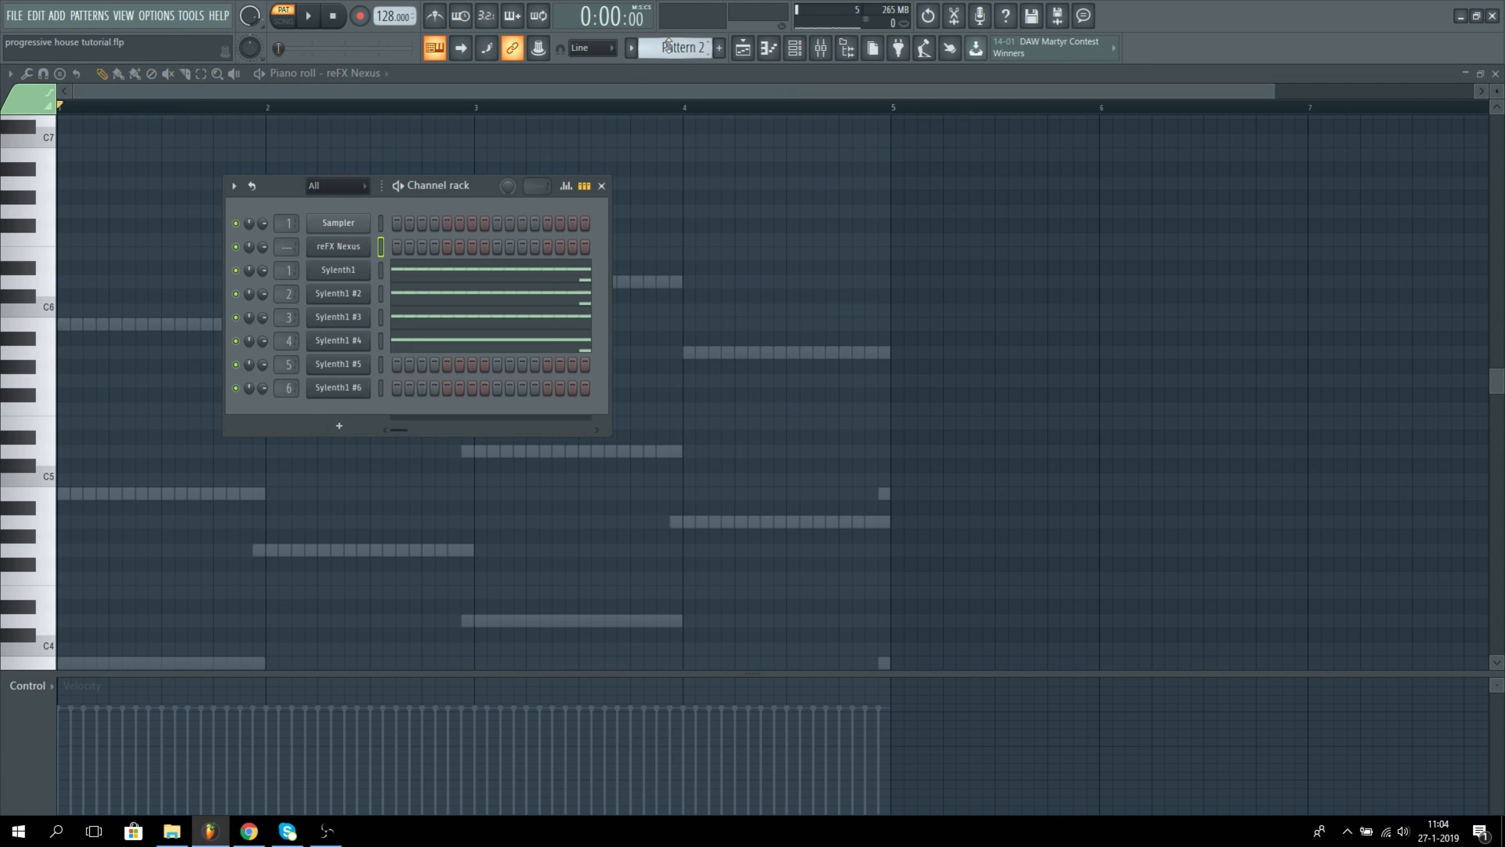
pyautogui.press('z')
pyautogui.click(768, 49)
pyautogui.hotkey('ctrl', 'v')
pyautogui.press('space')
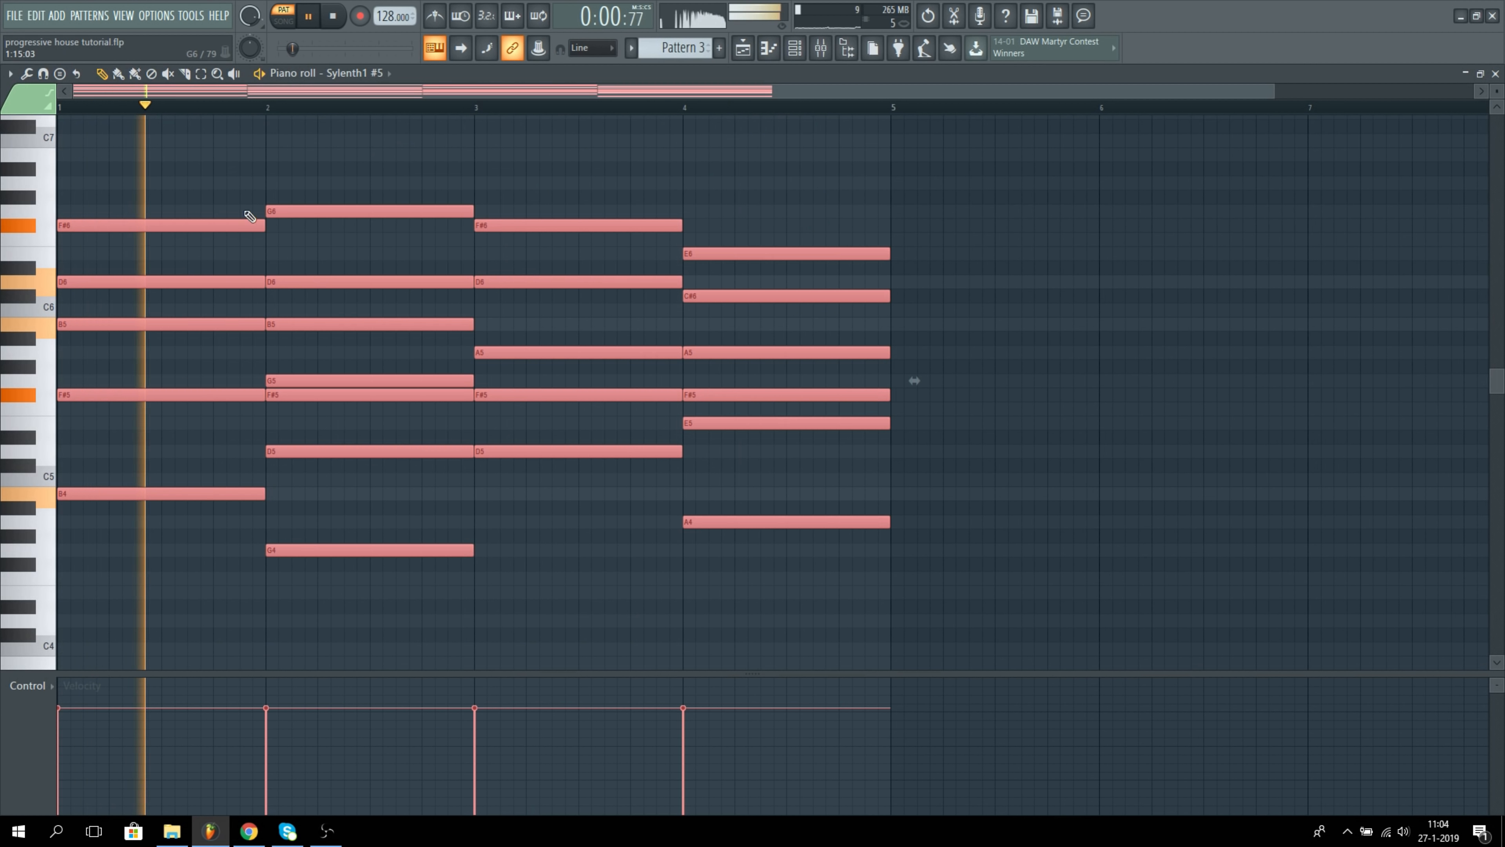
pyautogui.press('space')
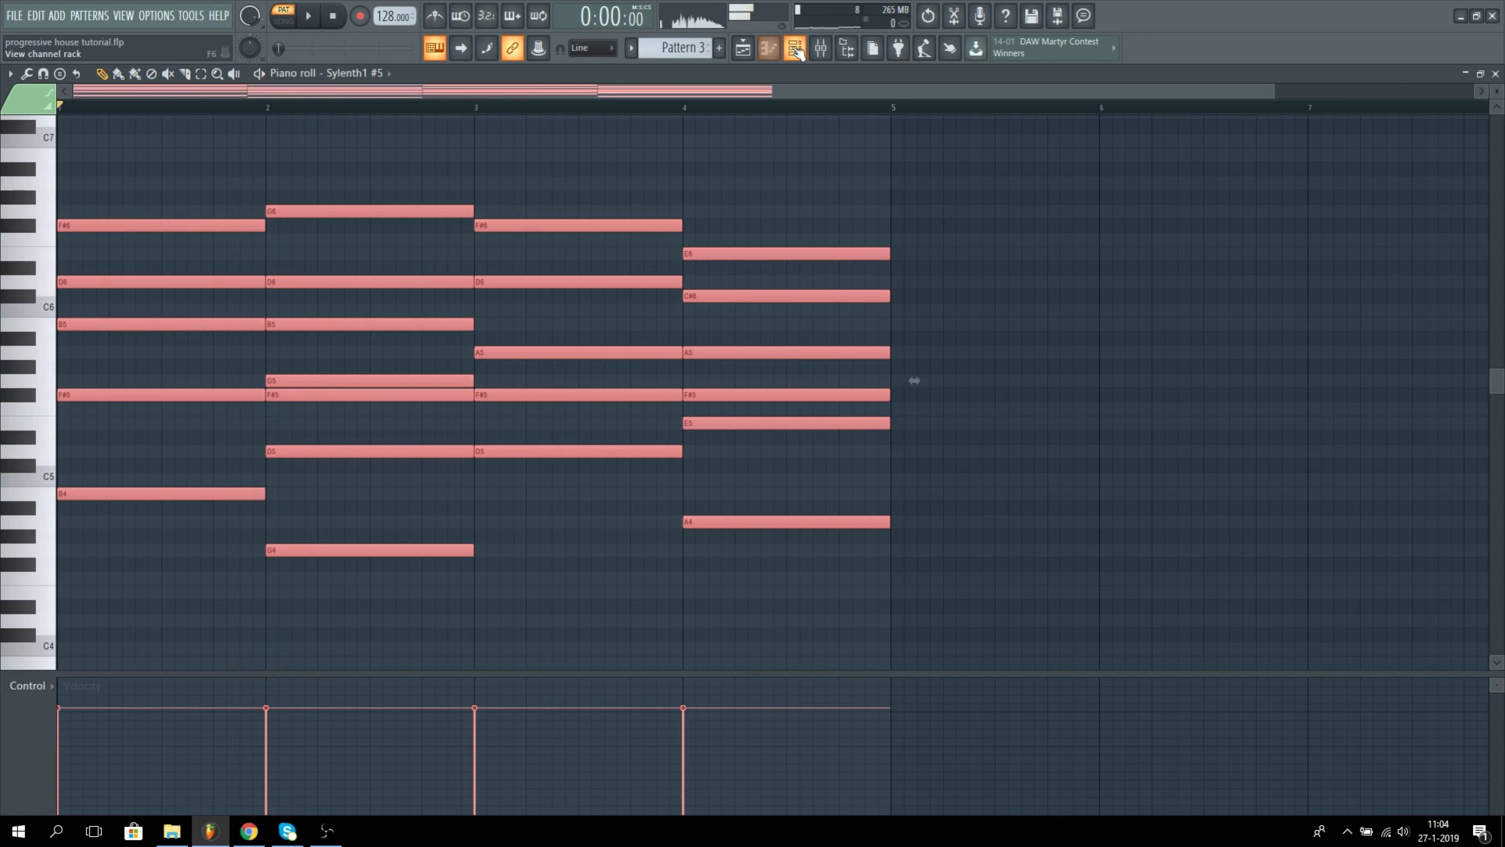
# Step: Enter a one-bar chord of B3, F#4 and D5 in bar 1 of the Sylenth1 #6 piano roll
pyautogui.press('F6')
pyautogui.click(768, 48)
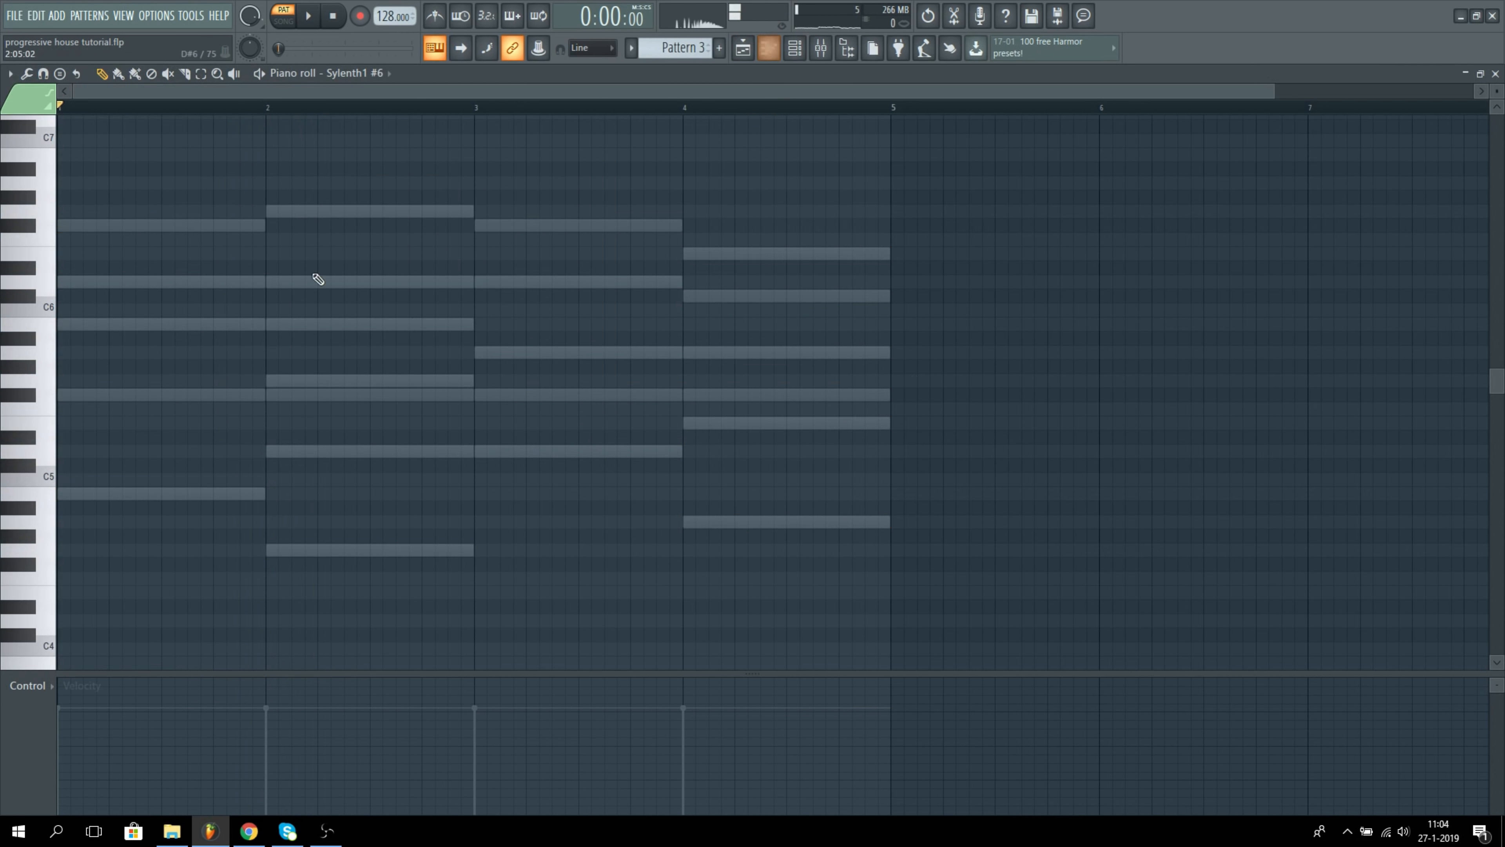
pyautogui.scroll(-1, 214, 368)
pyautogui.moveTo(112, 450); pyautogui.dragTo(101, 620)
pyautogui.click(62, 521)
pyautogui.click(71, 410)
pyautogui.scroll(-2, 283, 568)
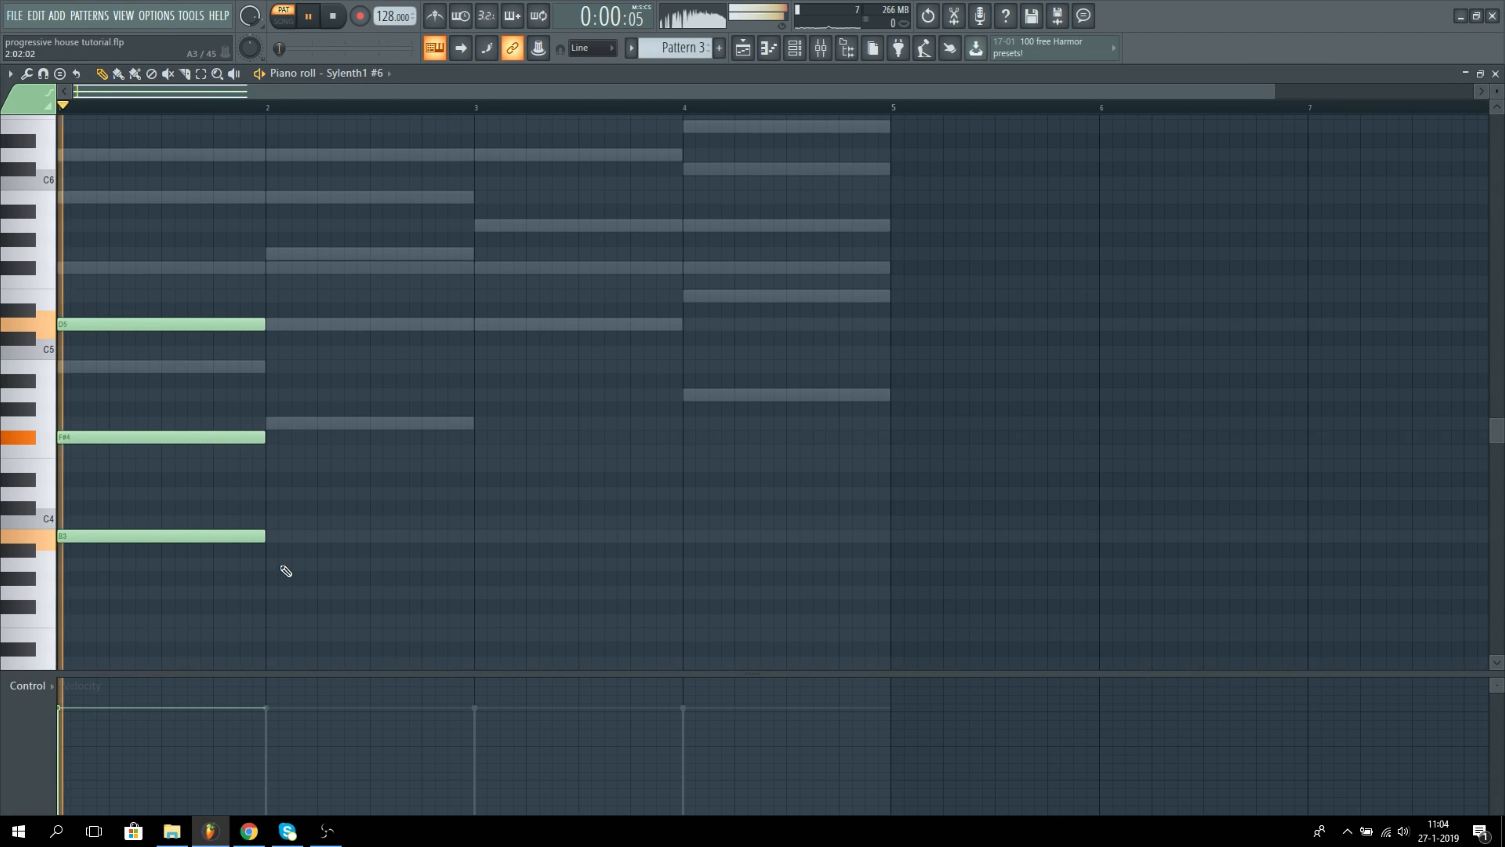
# Step: Add one-bar chords G3-D4-B4, D4-A4-F#5 and A3-E4-C#5 in bars 2 to 4 of Sylenth1 #6, and play them
pyautogui.click(275, 592)
pyautogui.click(274, 366)
pyautogui.moveTo(274, 350)
pyautogui.keyDown('ctrl'); pyautogui.mouseDown()
pyautogui.moveTo(288, 604)
pyautogui.moveTo(502, 489)
pyautogui.moveTo(709, 561)
pyautogui.mouseUp(); pyautogui.keyUp('ctrl')
pyautogui.hotkey('ctrl', 'd')
pyautogui.press('space')
pyautogui.click(798, 49)
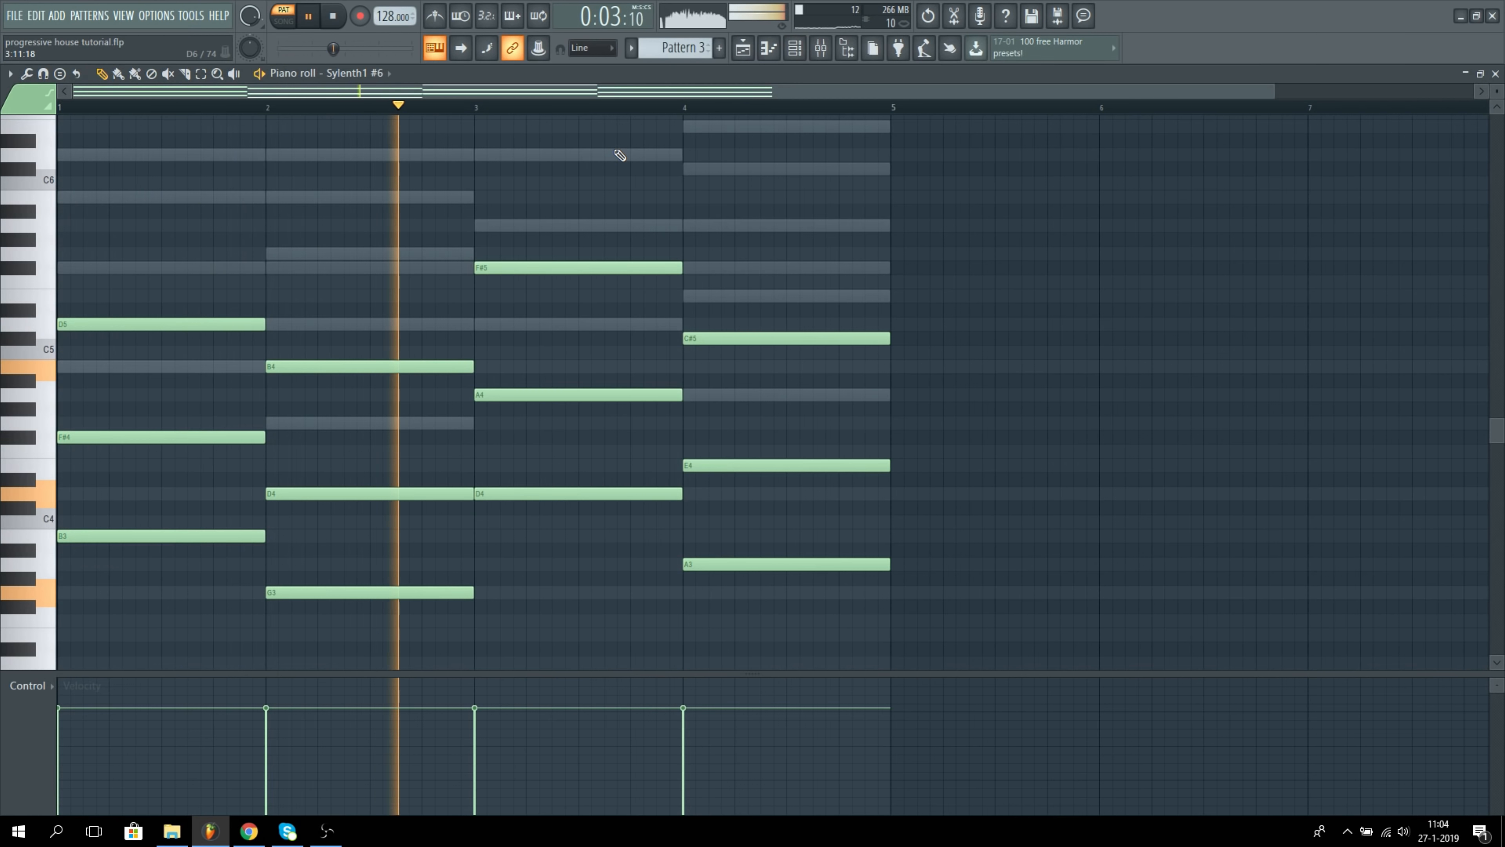
pyautogui.press('space')
# Step: Solo Sylenth1 #5, enable and open Fruity parametric EQ 2 on its mixer track, and audition the filtered chords
pyautogui.press('F6')
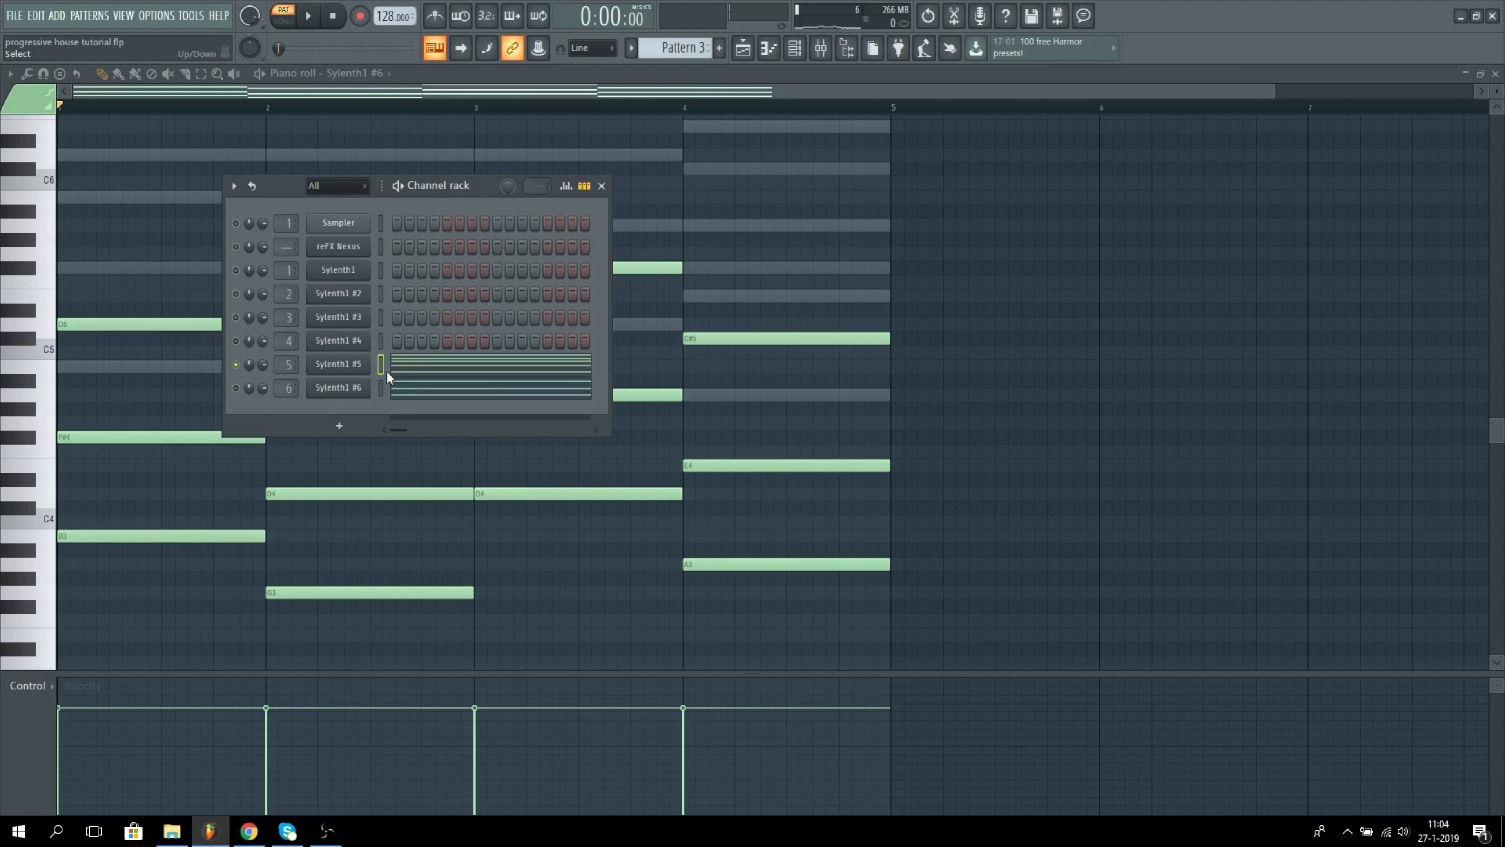
pyautogui.click(820, 47)
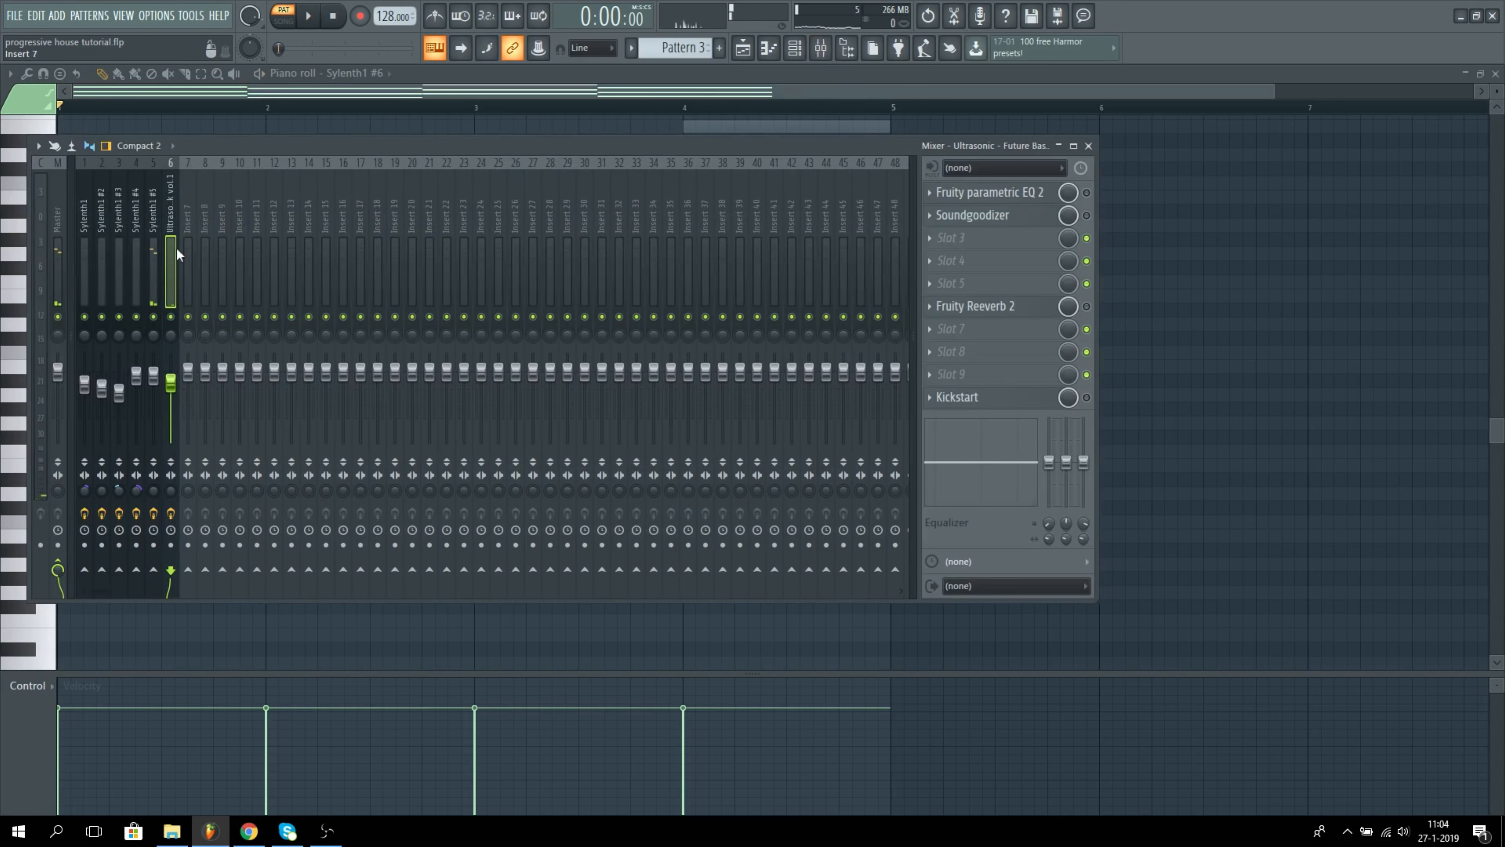
pyautogui.click(154, 261)
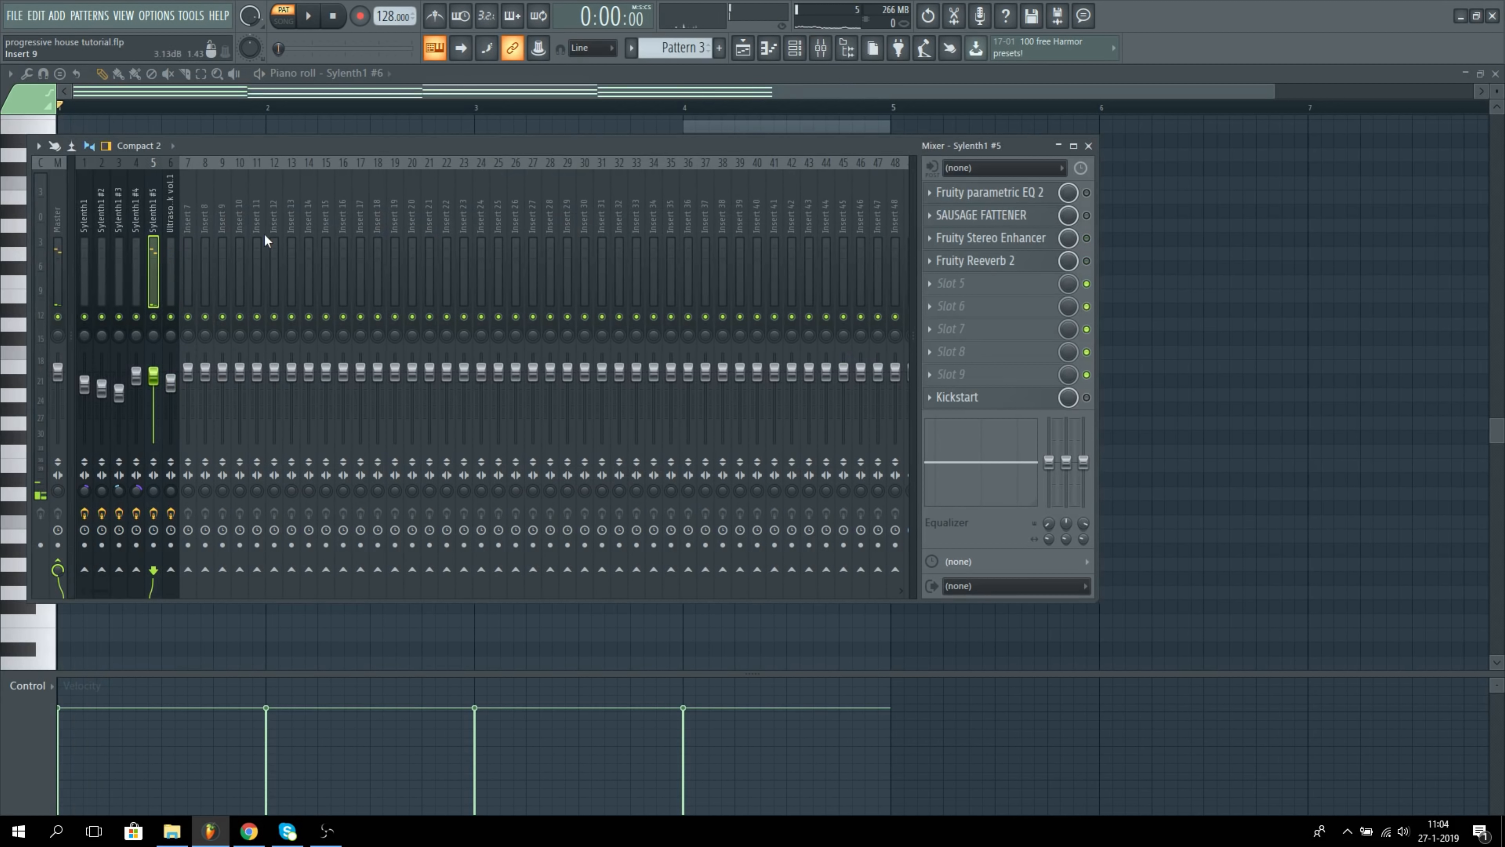
pyautogui.click(1088, 194)
pyautogui.click(1001, 192)
pyautogui.press('space')
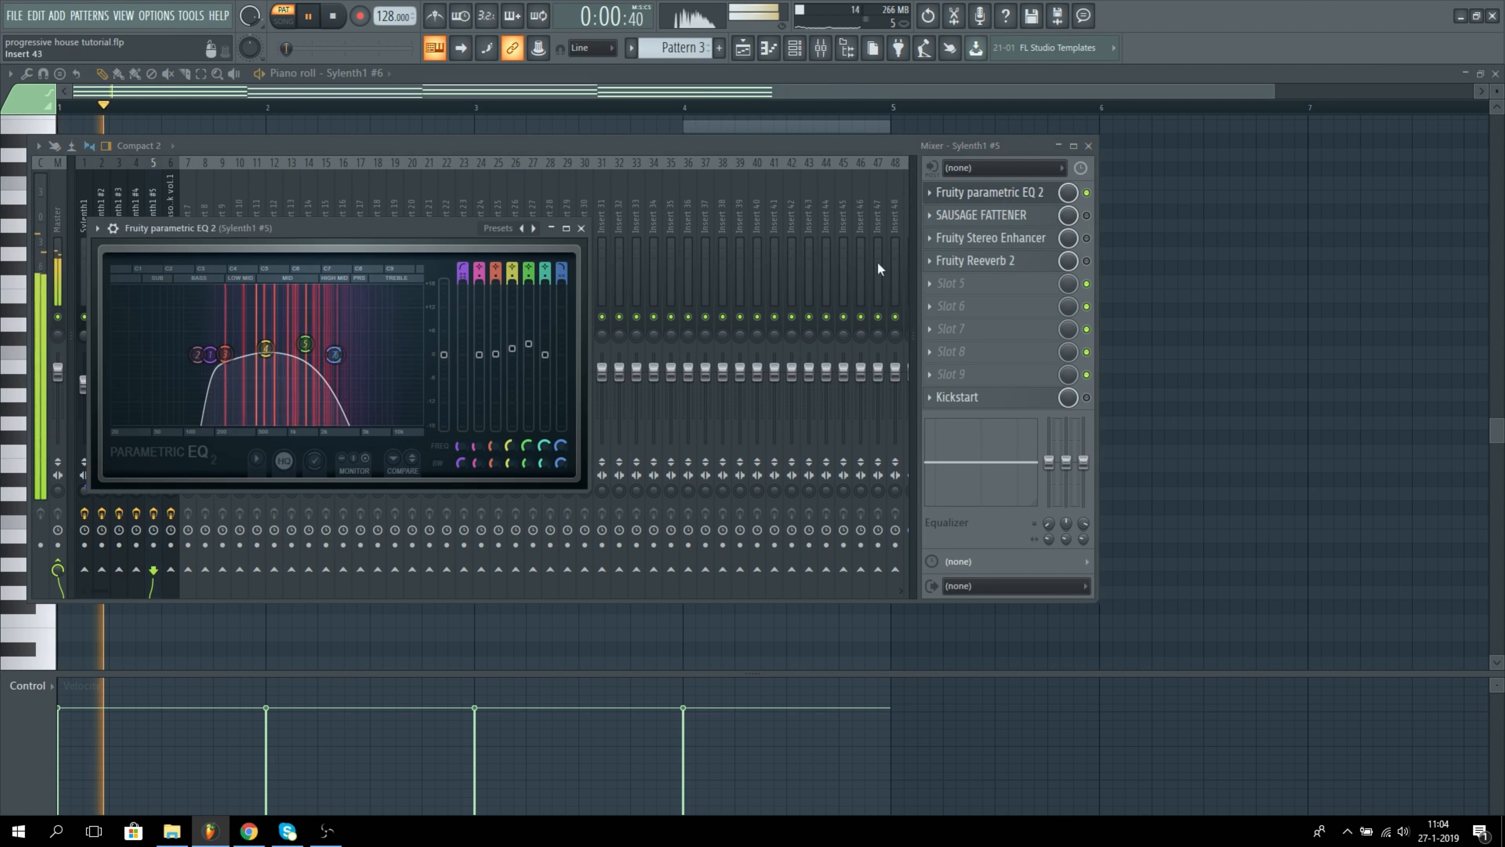
pyautogui.press('space')
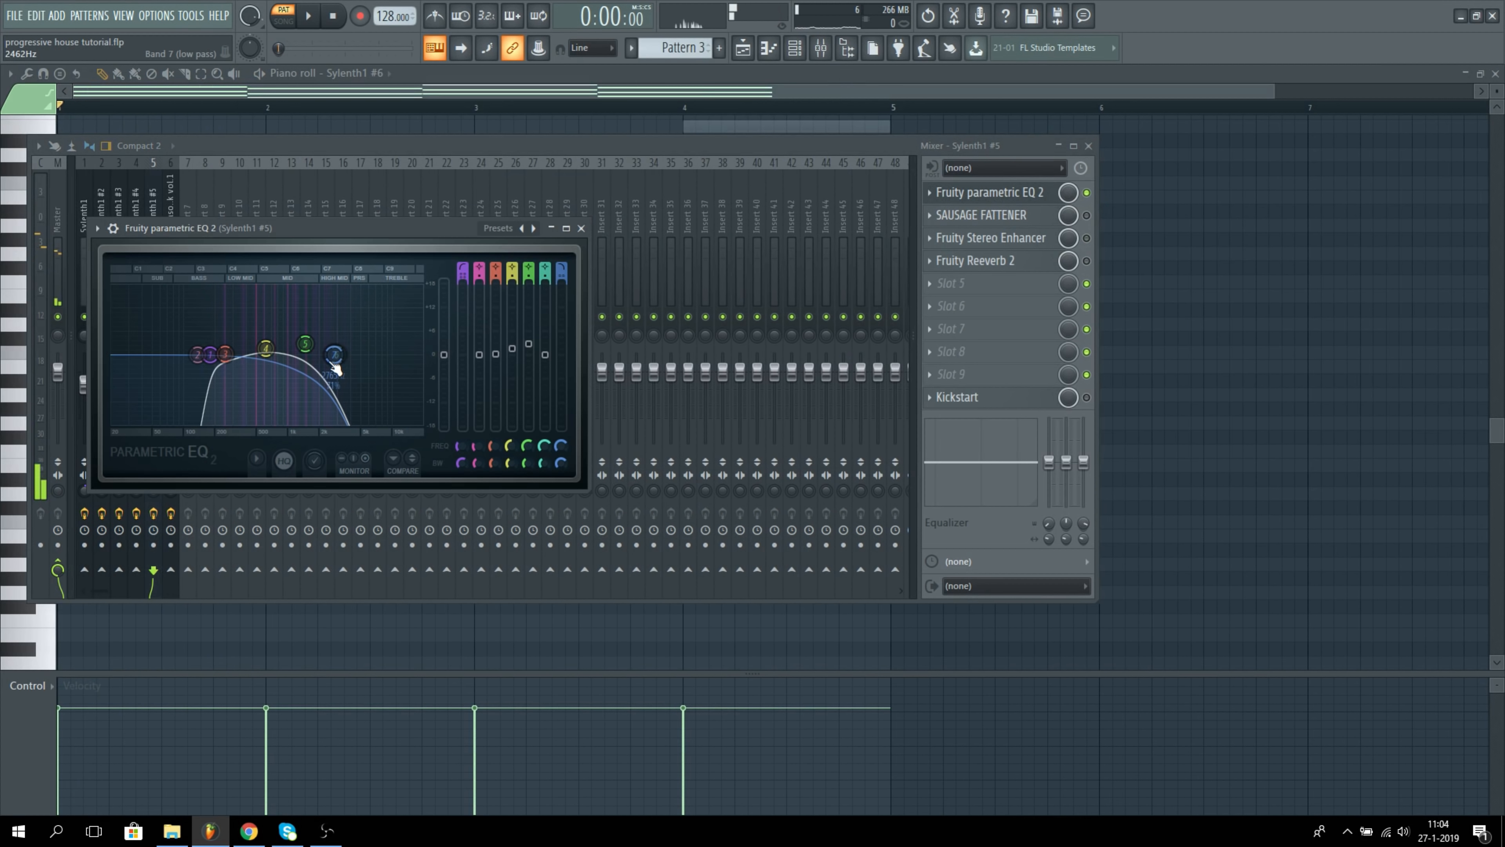
# Step: Enable and open Sausage Fattener on the Sylenth1 #5 mixer track and play the chords through it
pyautogui.click(1038, 196)
pyautogui.click(1008, 226)
pyautogui.press('space')
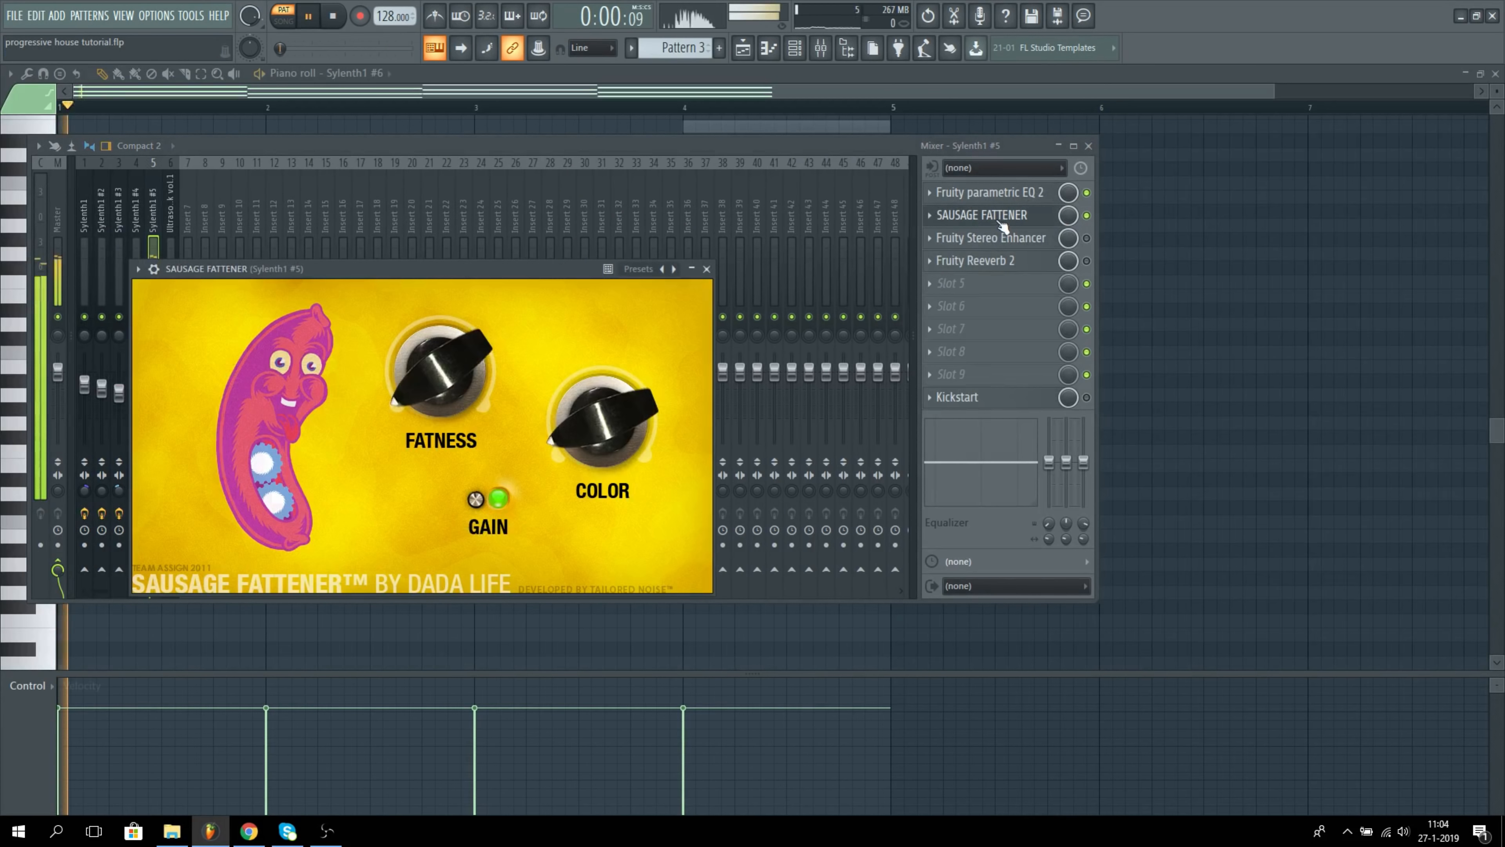
# Step: Move Fruity Stereo Enhancer to slot 4 of the Sylenth1 #5 track, enable and open it, and audition the chords
pyautogui.click(996, 229)
pyautogui.press('space')
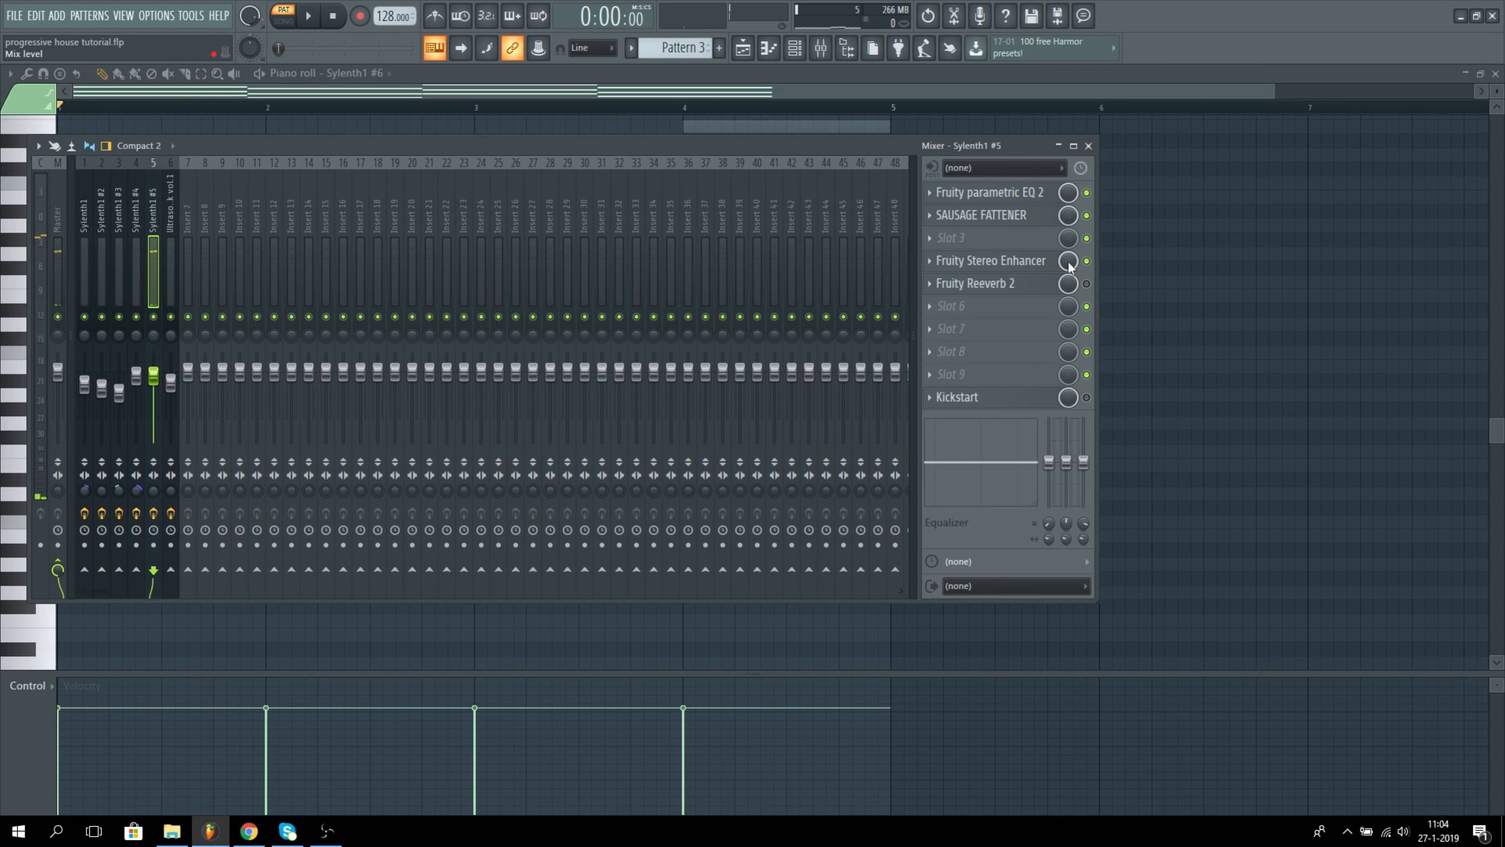
pyautogui.click(1030, 268)
pyautogui.press('space')
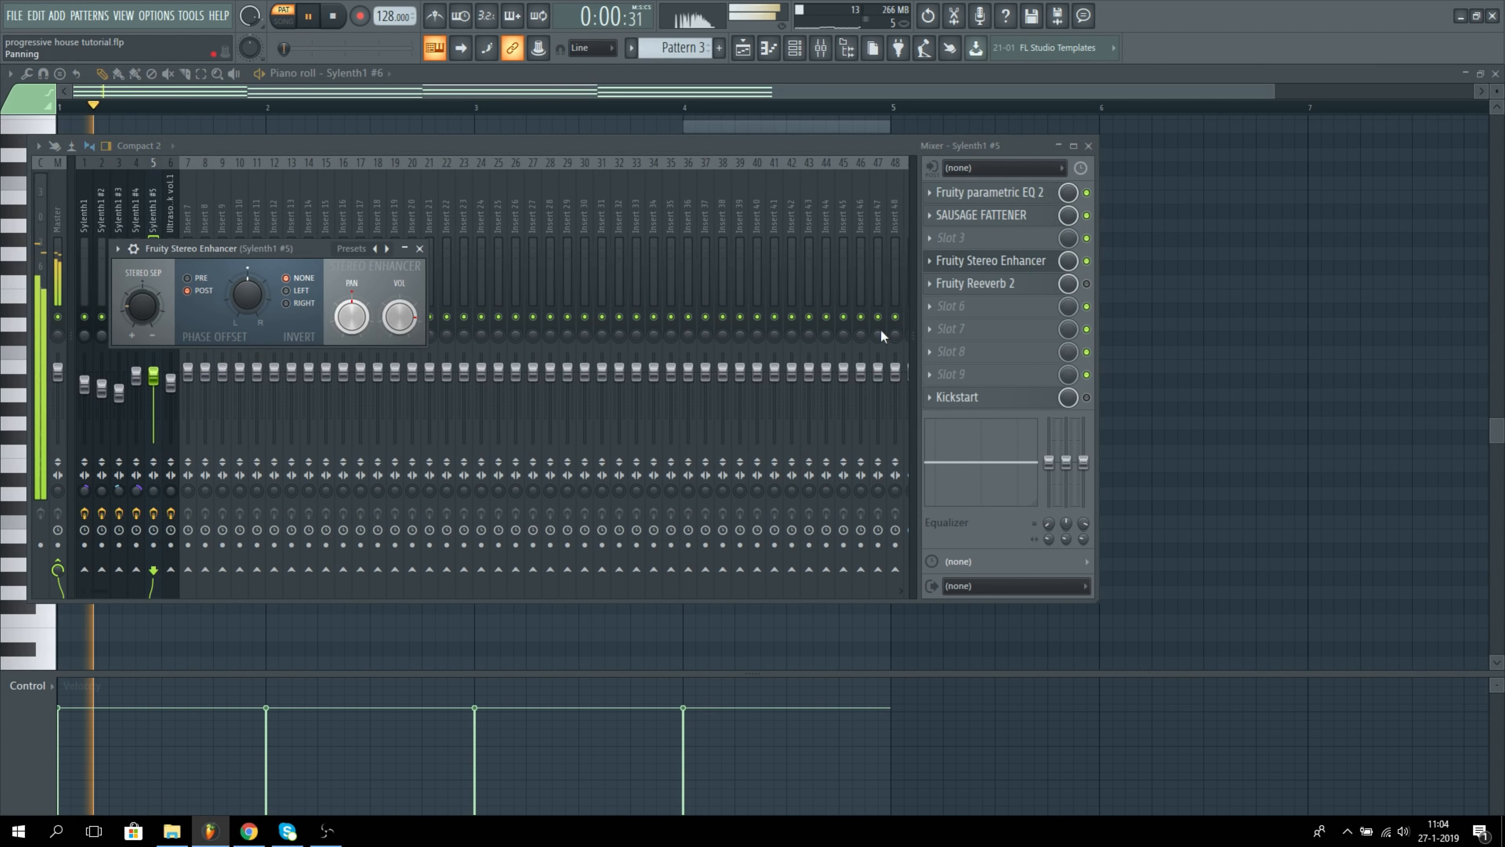
# Step: Move Fruity Reeverb 2 to slot 6 on the Sylenth1 #5 track, enable it and Kickstart, and audition the result
pyautogui.moveTo(1018, 287); pyautogui.dragTo(1007, 309)
pyautogui.press('space')
pyautogui.click(1025, 263)
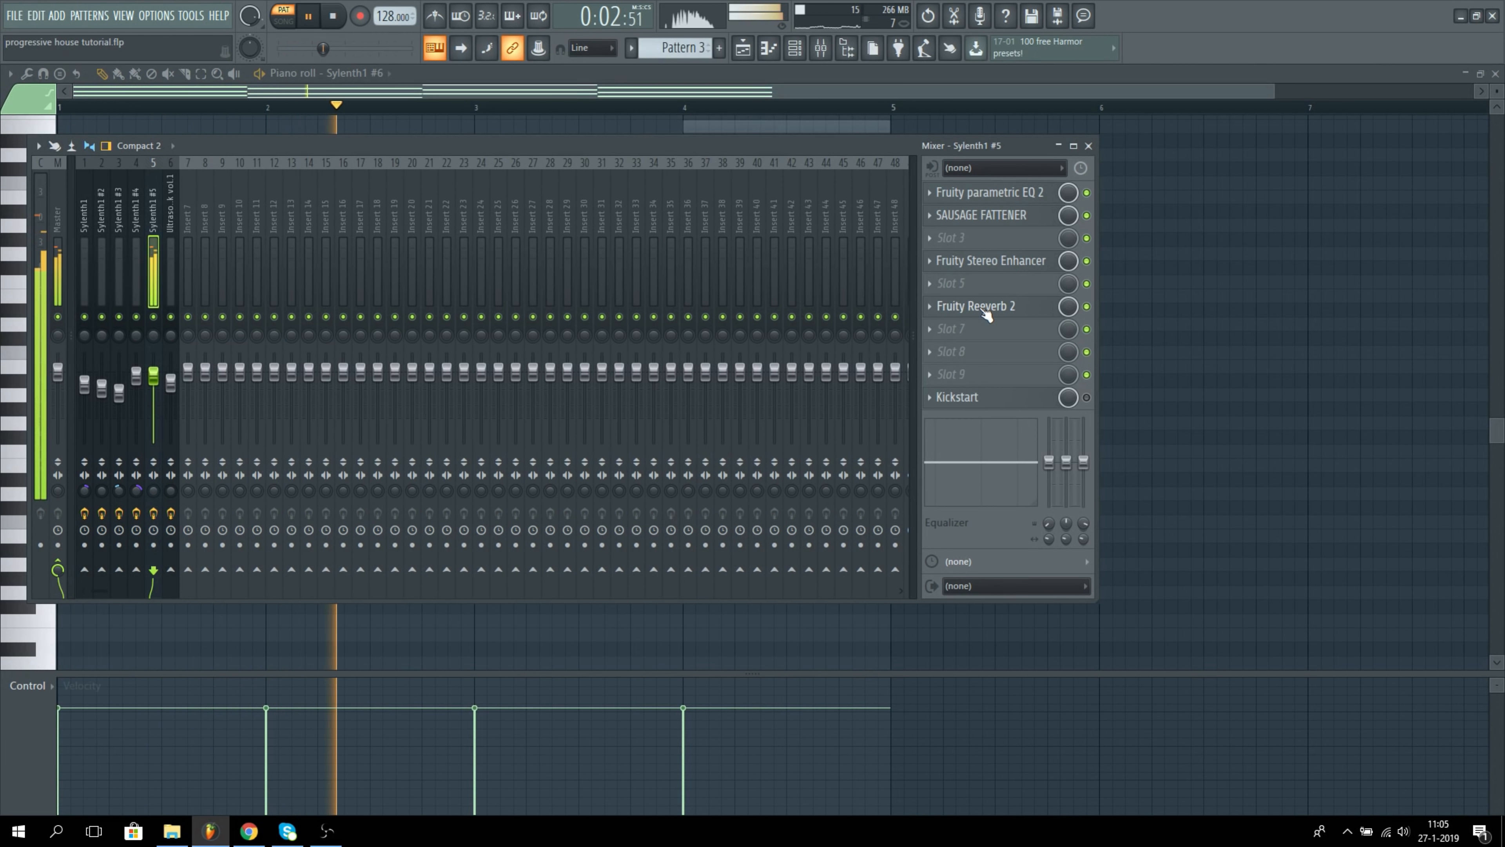
pyautogui.press('space')
pyautogui.press('space')
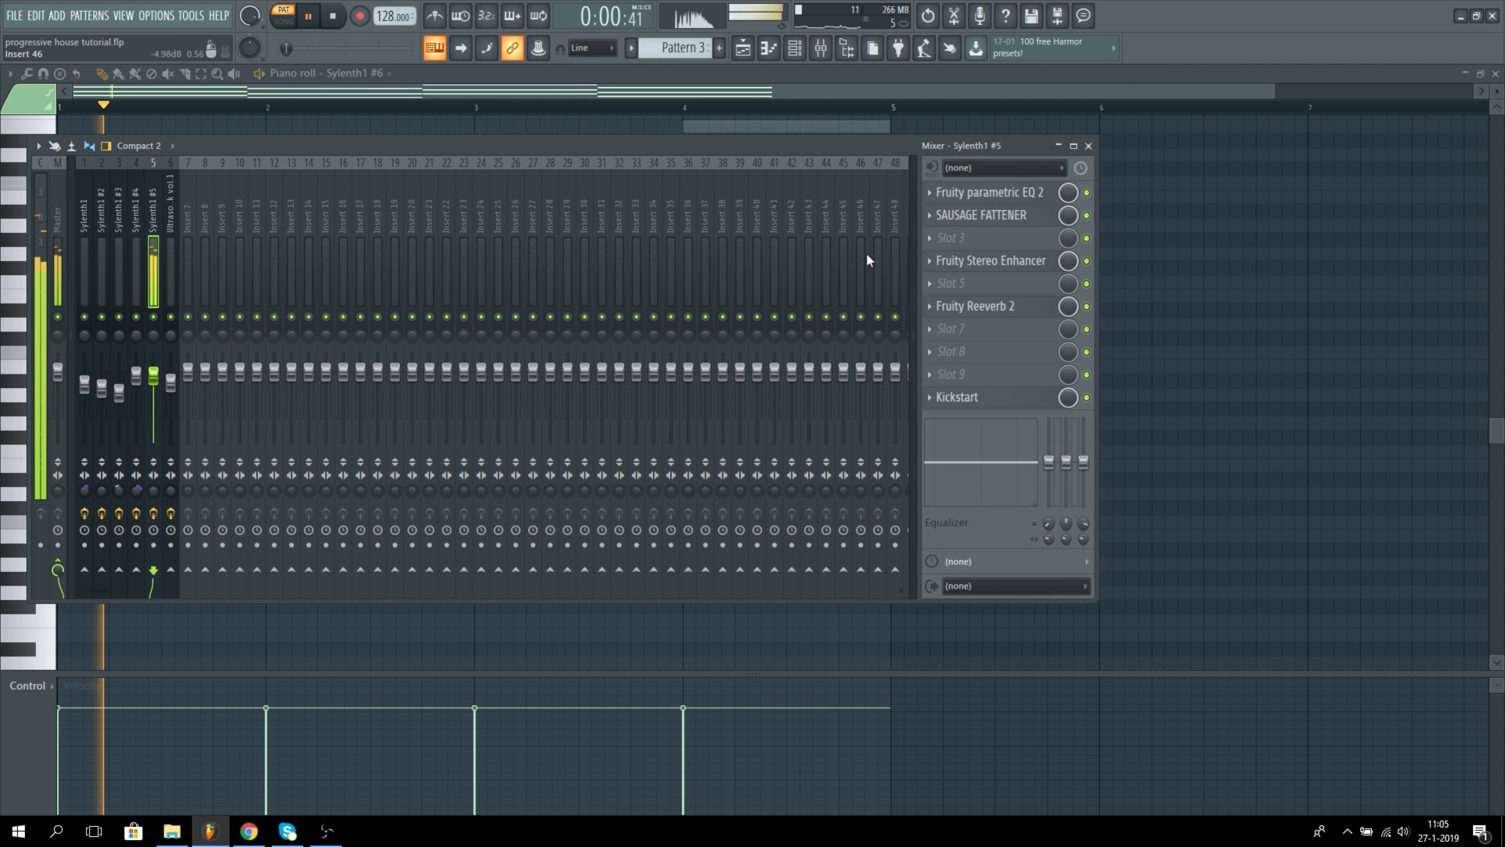
# Step: Solo Sylenth1 #6, enable and open Fruity parametric EQ 2 on its mixer track, and play the chords
pyautogui.click(795, 56)
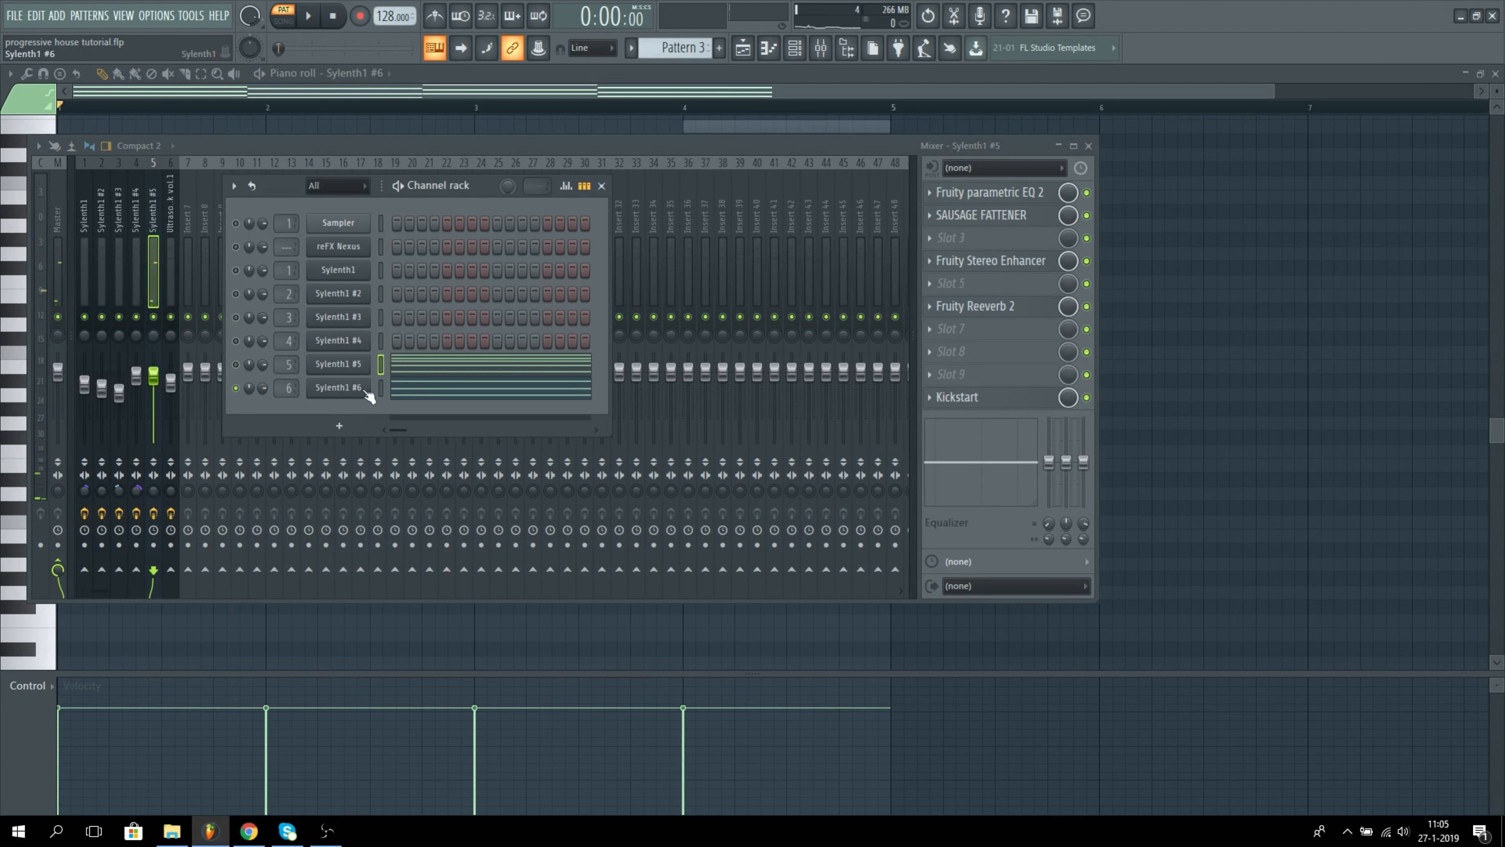
pyautogui.click(169, 249)
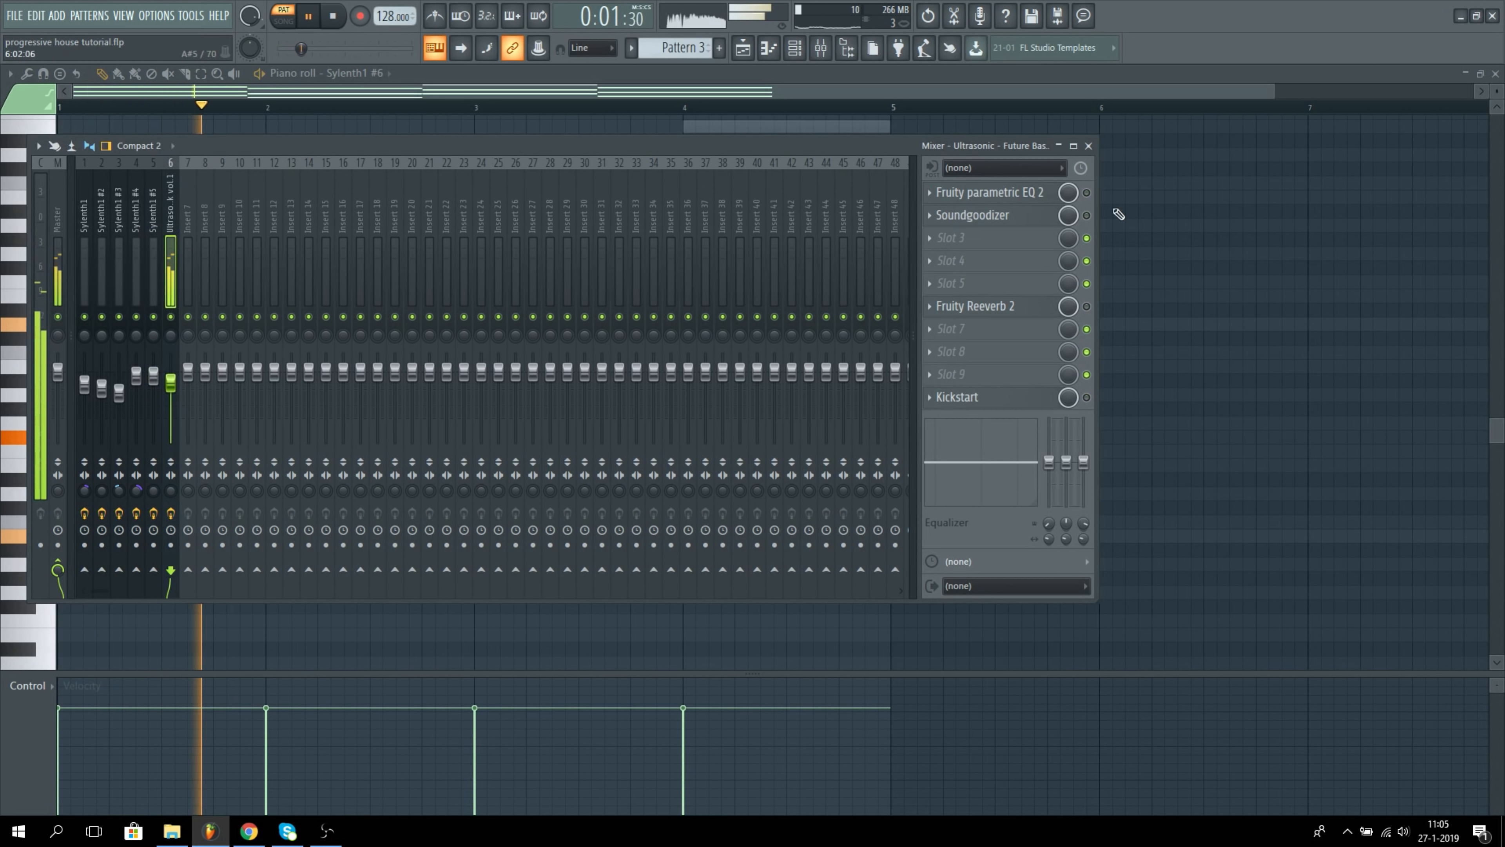
pyautogui.click(990, 192)
pyautogui.press('space')
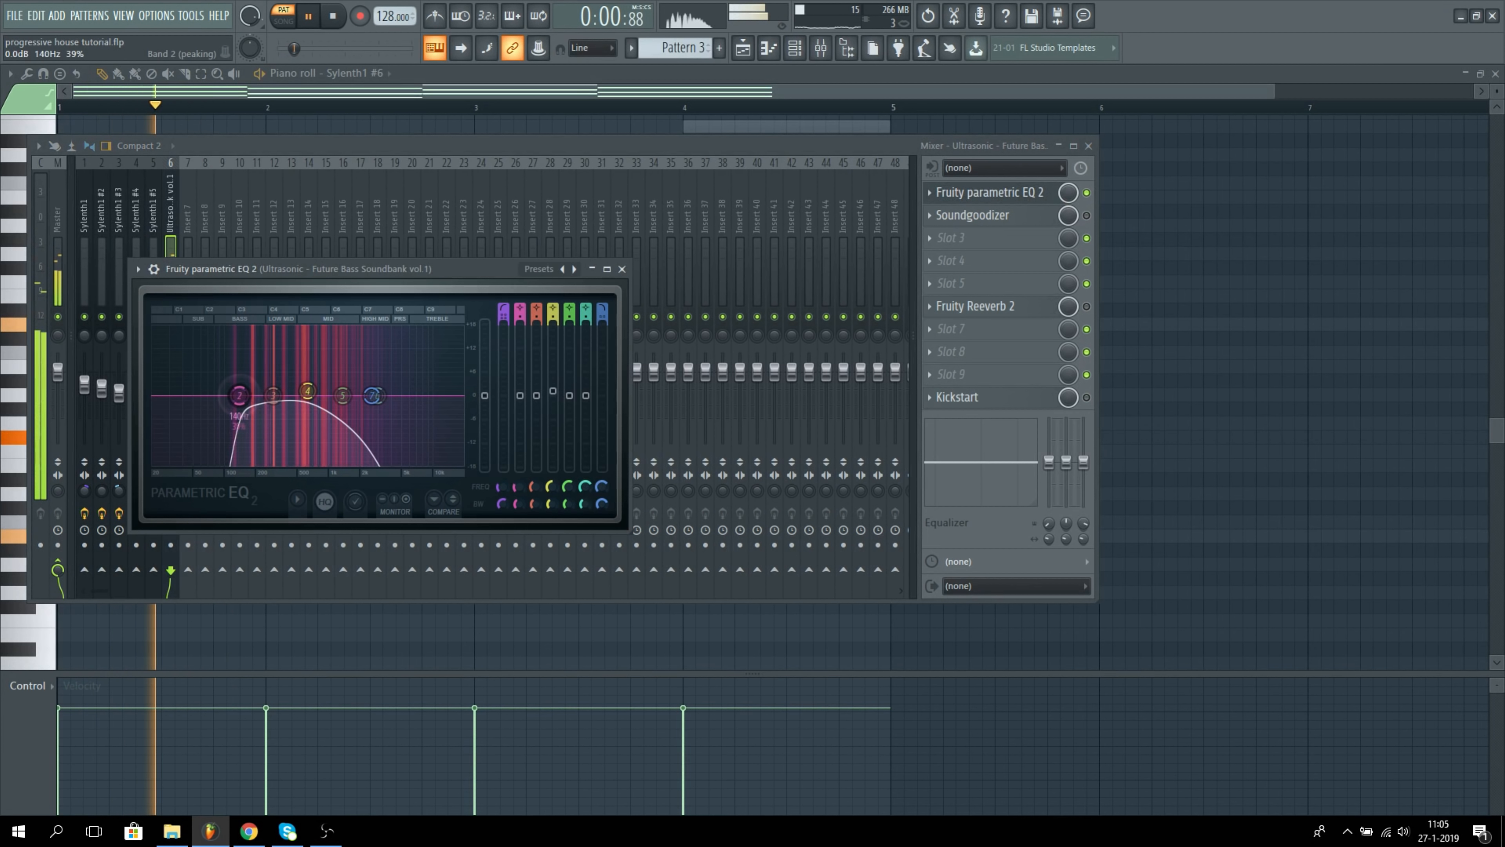
# Step: Nudge the low-frequency band of the Sylenth1 #6 EQ slightly higher during playback, and close the EQ
pyautogui.moveTo(235, 396); pyautogui.dragTo(239, 396)
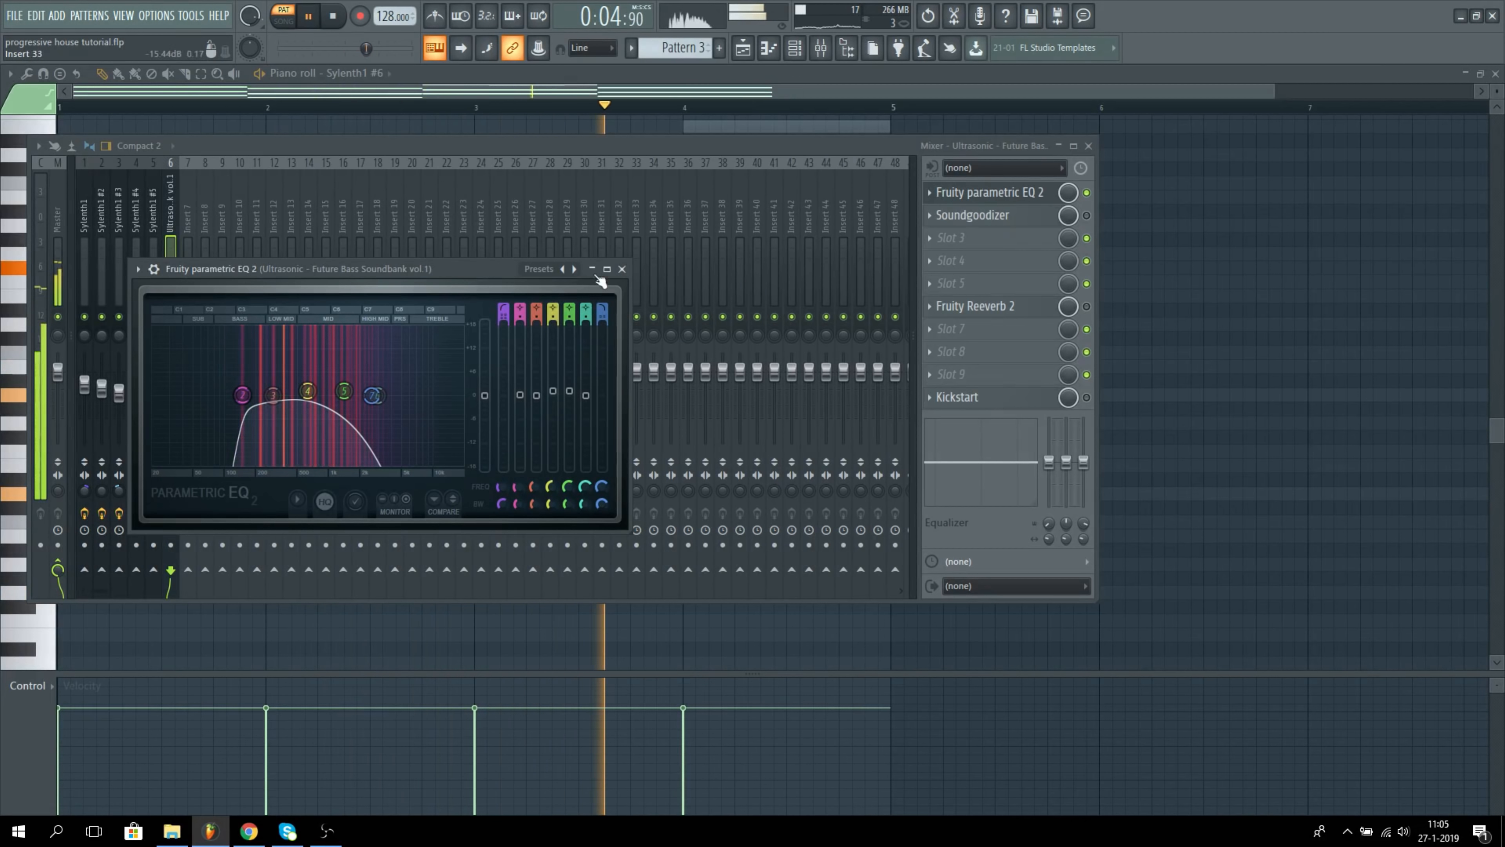
pyautogui.click(151, 236)
pyautogui.click(171, 237)
pyautogui.press('space')
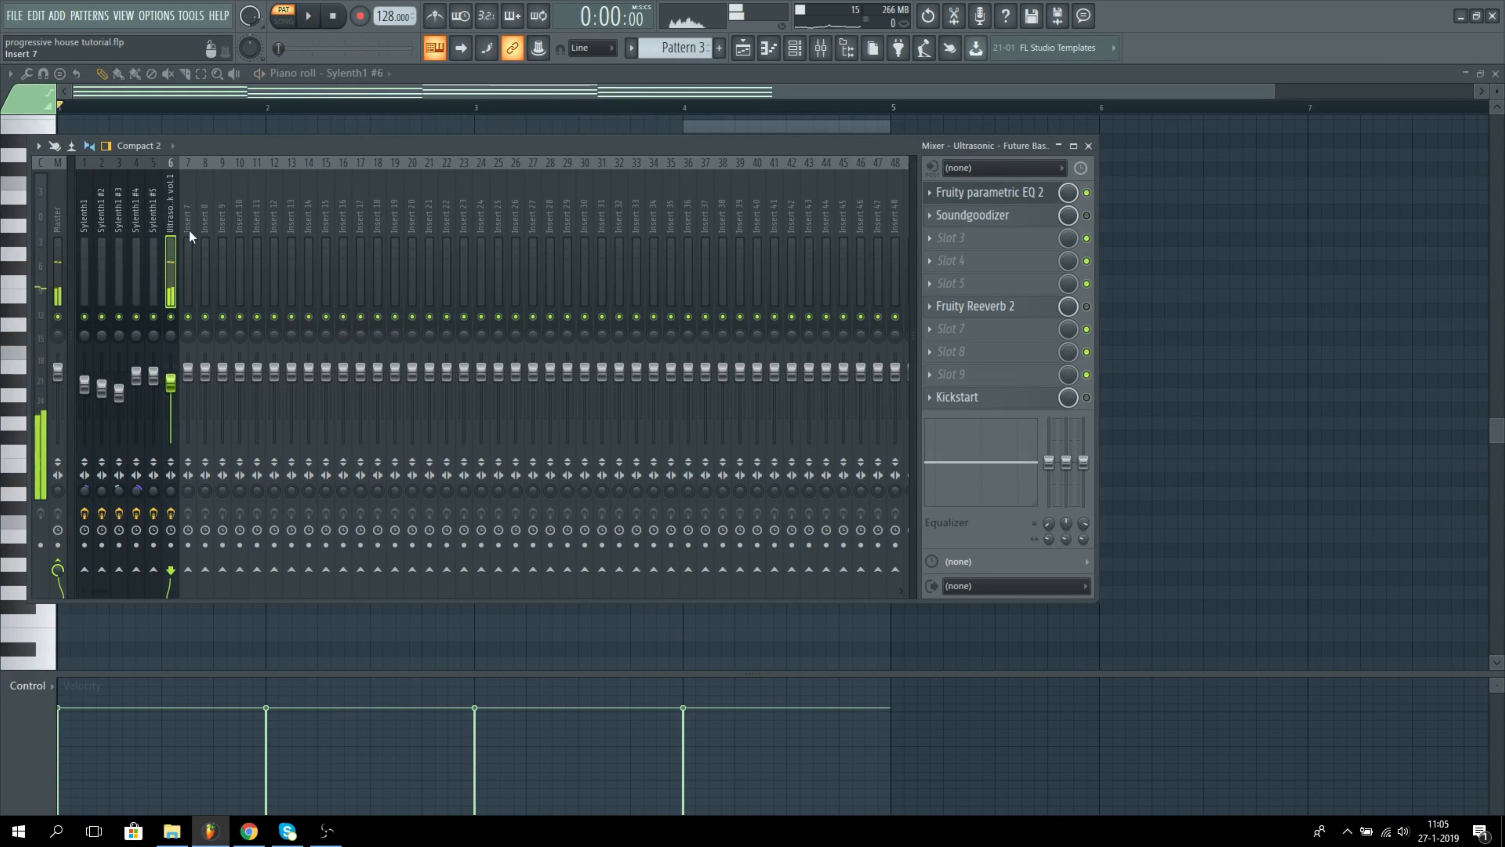
# Step: Enable and open Soundgoodizer on the Sylenth1 #6 mixer track and audition the chords through it
pyautogui.click(1086, 216)
pyautogui.click(960, 215)
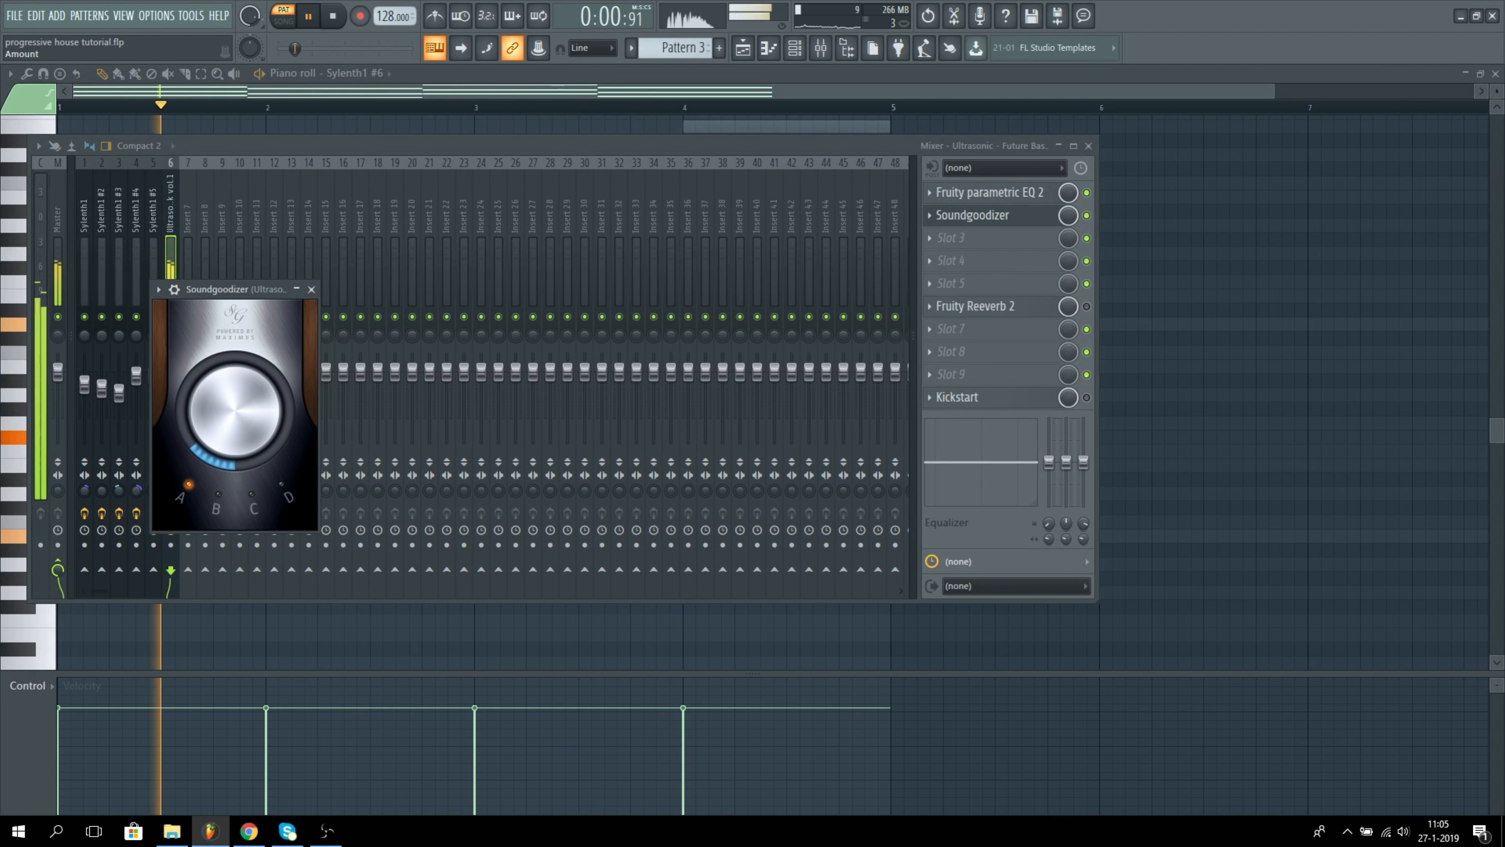
pyautogui.click(311, 289)
pyautogui.press('space')
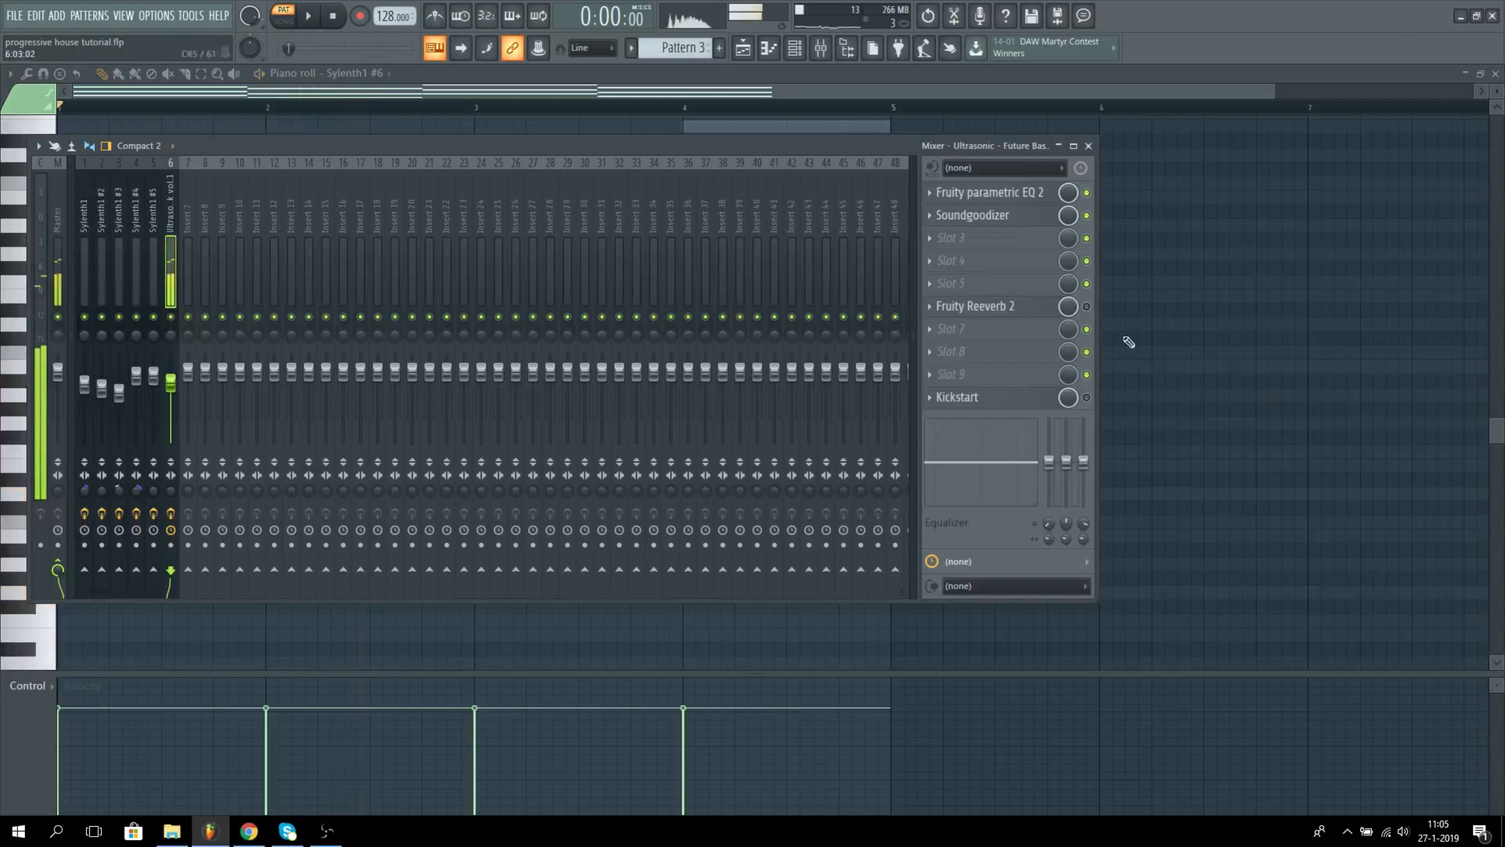
# Step: Enable Fruity Reeverb 2 and Kickstart on the Sylenth1 #6 mixer track and audition the chords
pyautogui.press('space')
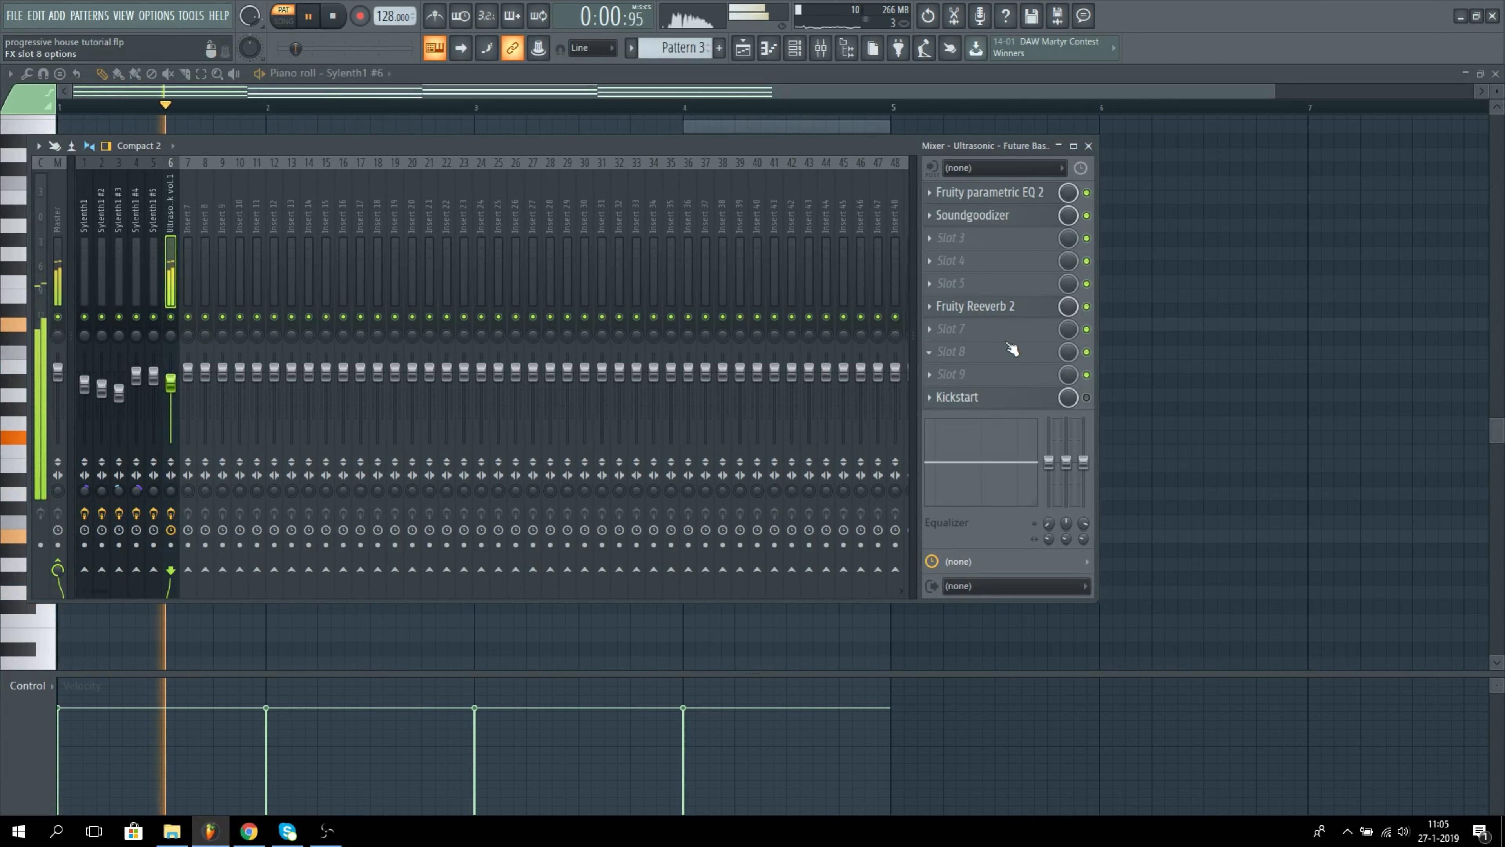
pyautogui.press('space')
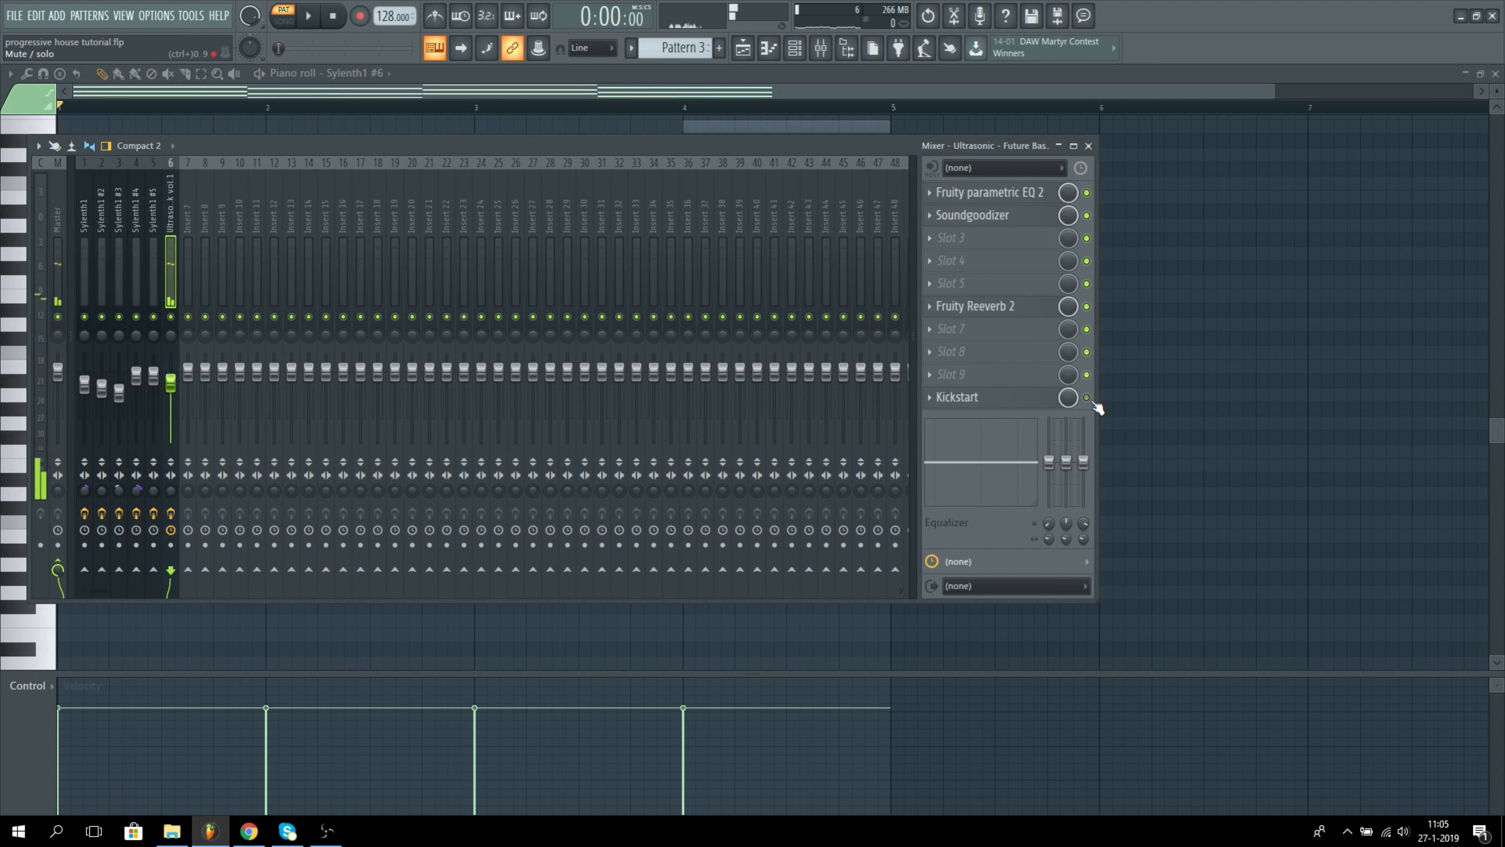
pyautogui.press('space')
# Step: Unsolo Sylenth1 #6 so all channels are enabled, play both chord layers together, and close the mixer
pyautogui.click(794, 48)
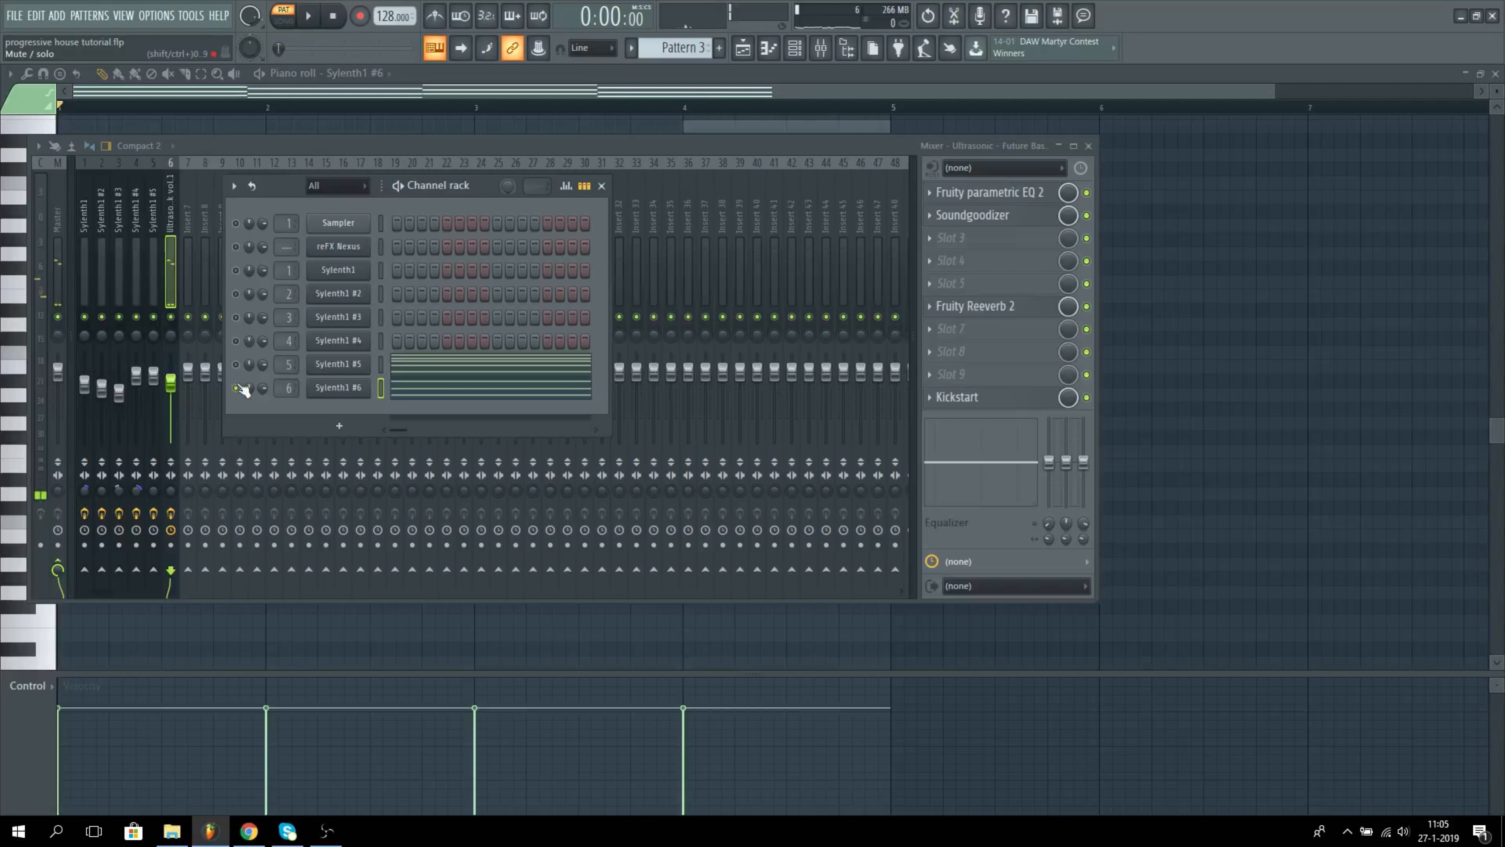
pyautogui.press('space')
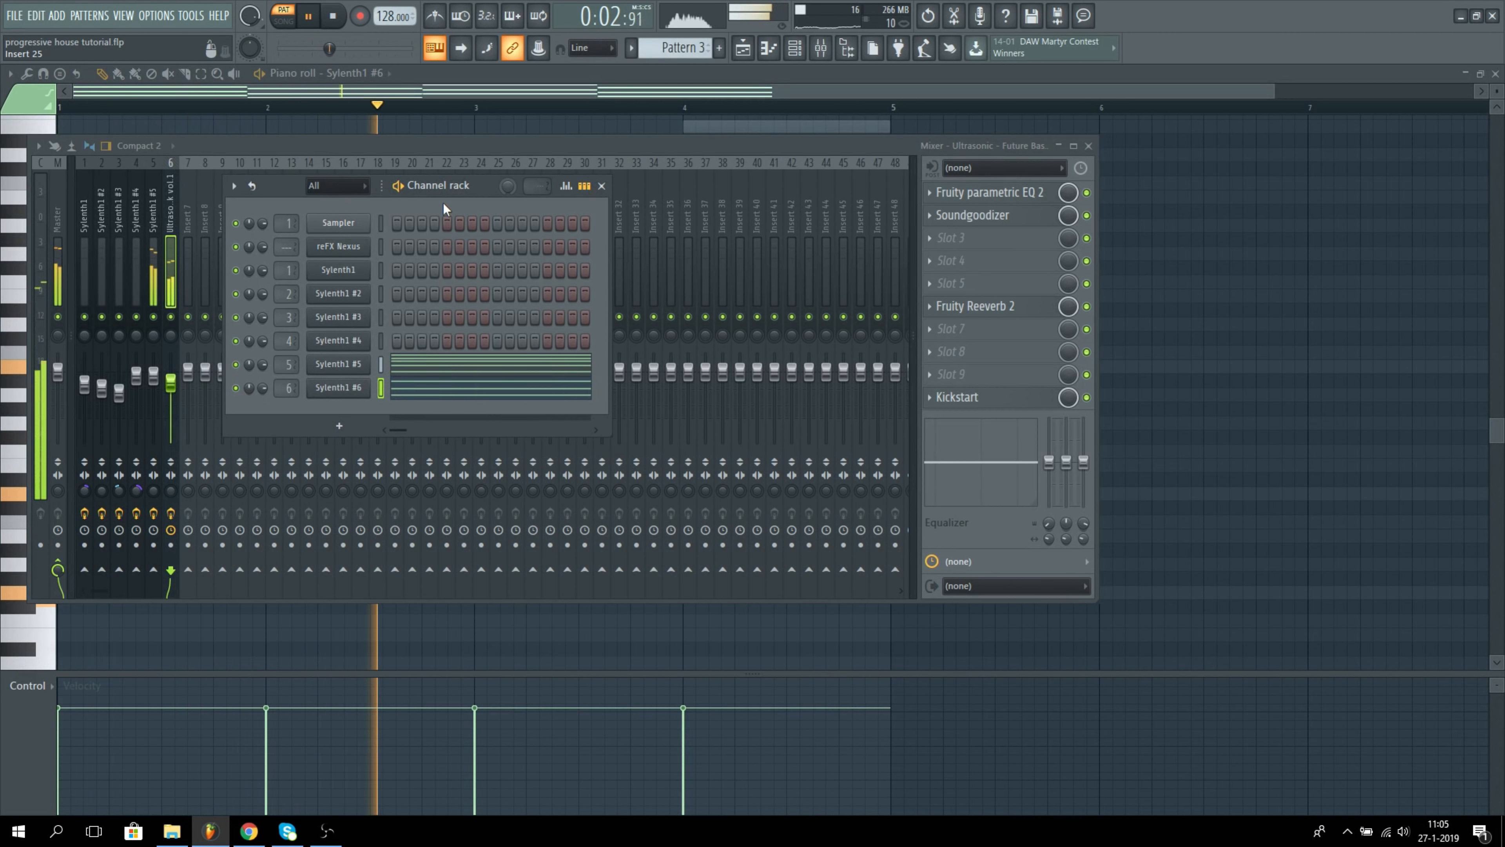
pyautogui.click(1088, 146)
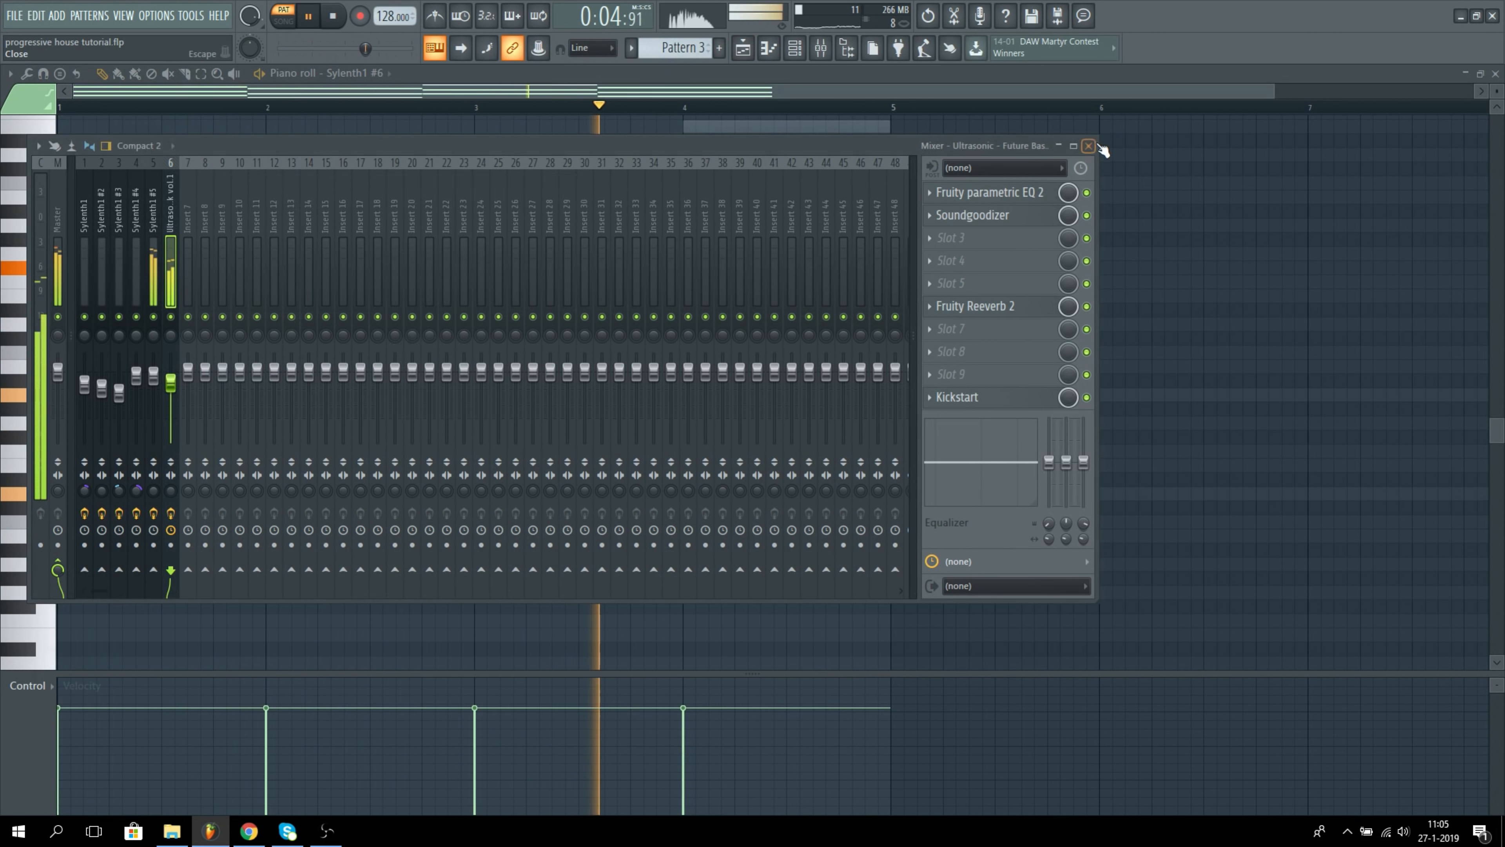
pyautogui.click(1088, 146)
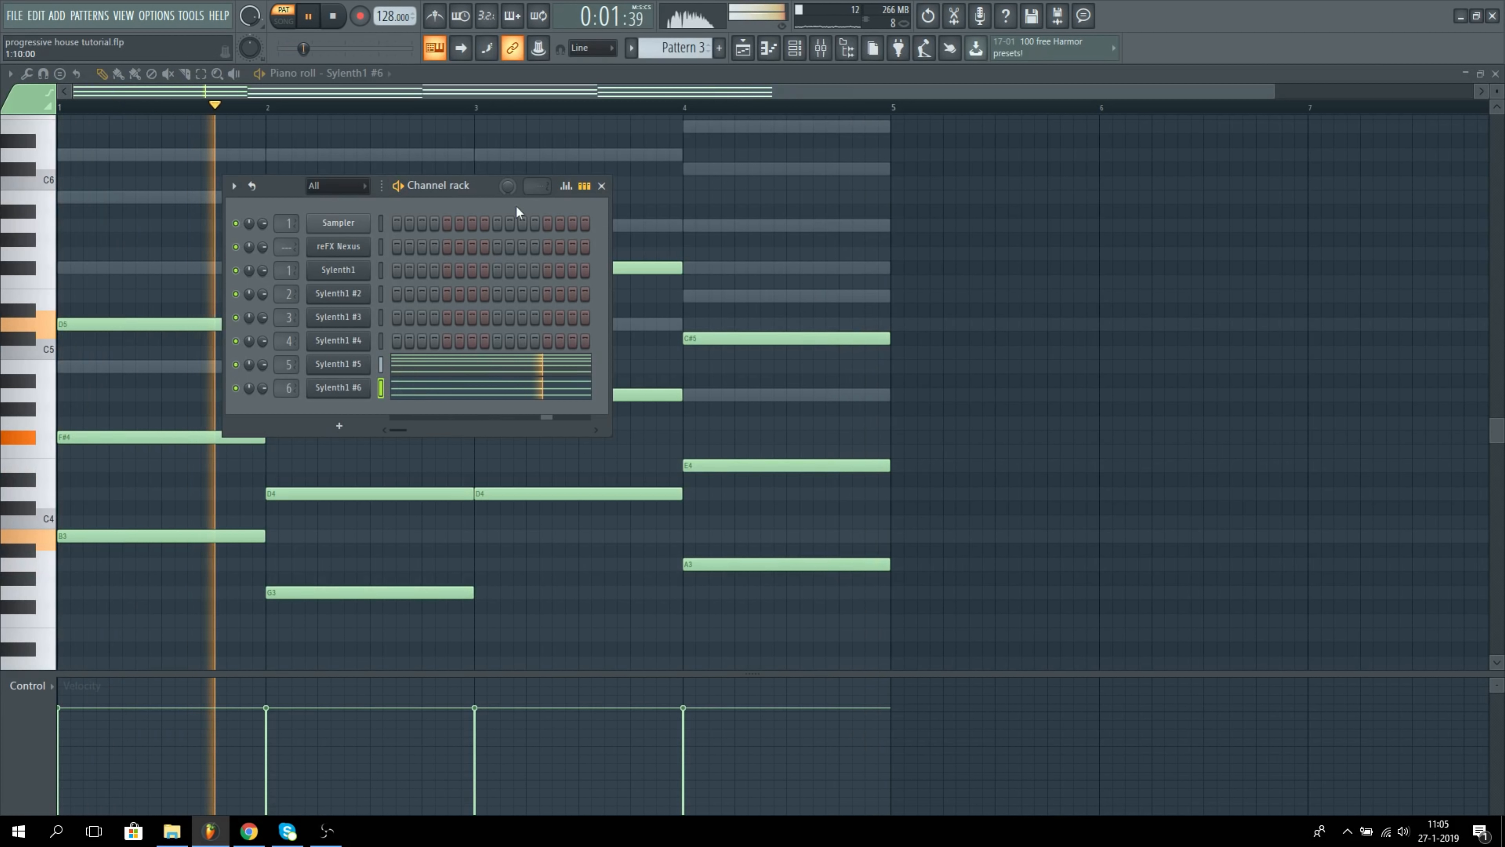
# Step: Examine the Sylenth1 #5 chord notes in its piano roll during playback of Pattern 3
pyautogui.click(795, 51)
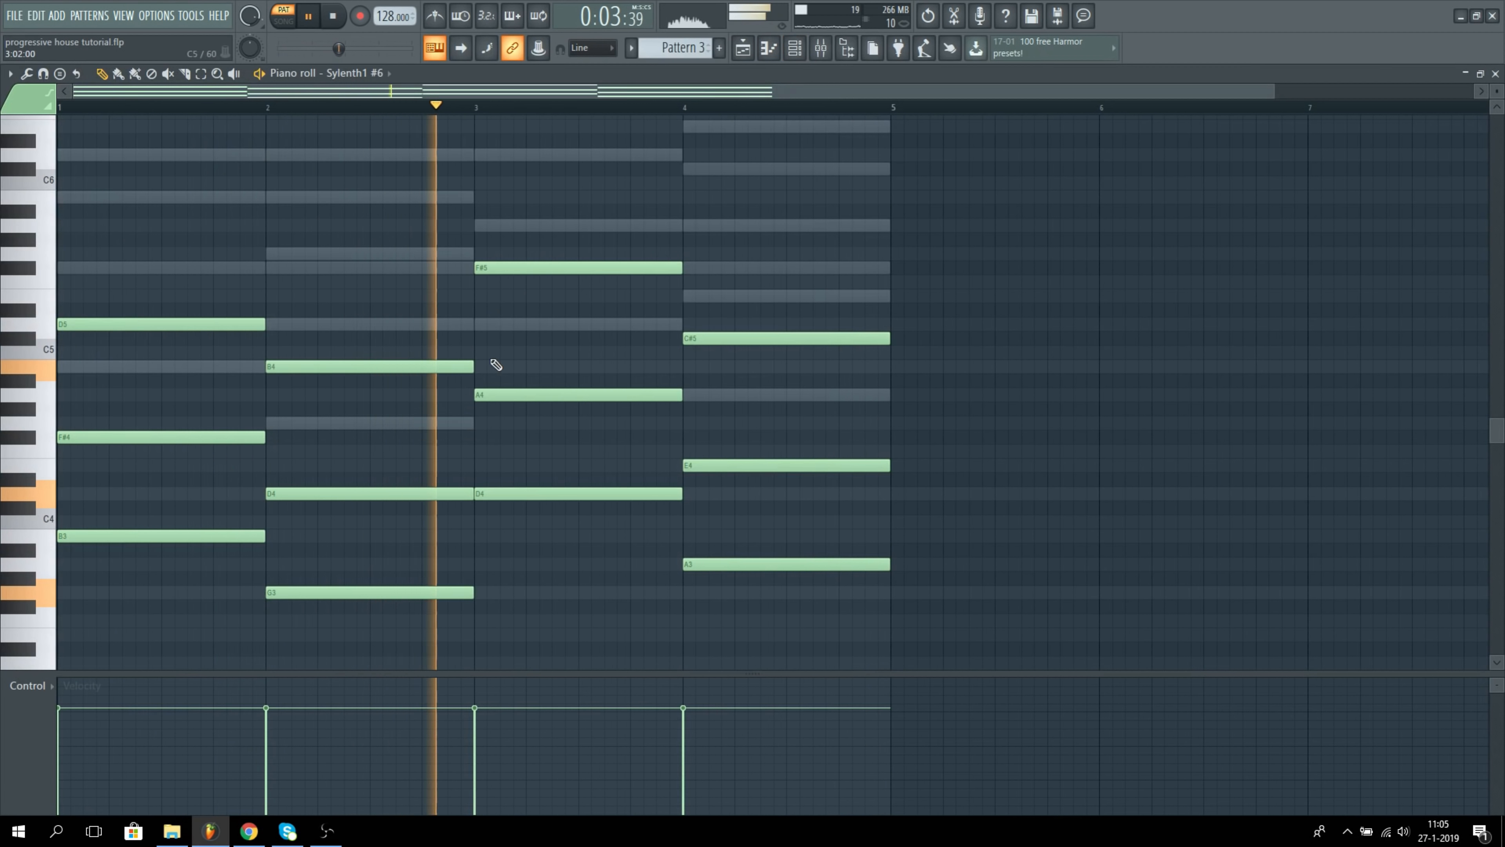
pyautogui.click(797, 48)
pyautogui.click(457, 365)
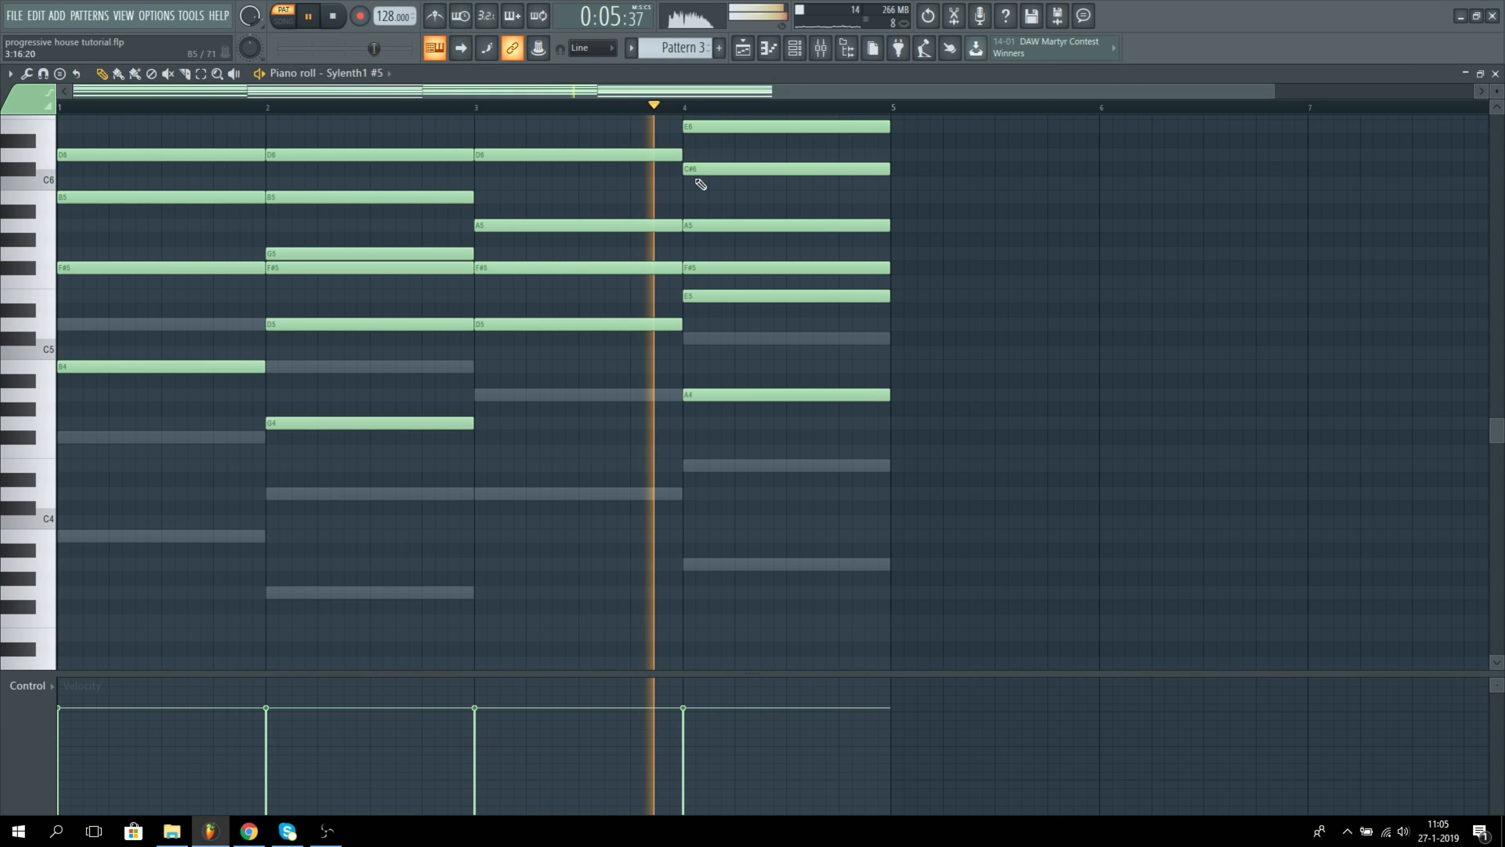
pyautogui.scroll(2, 698, 182)
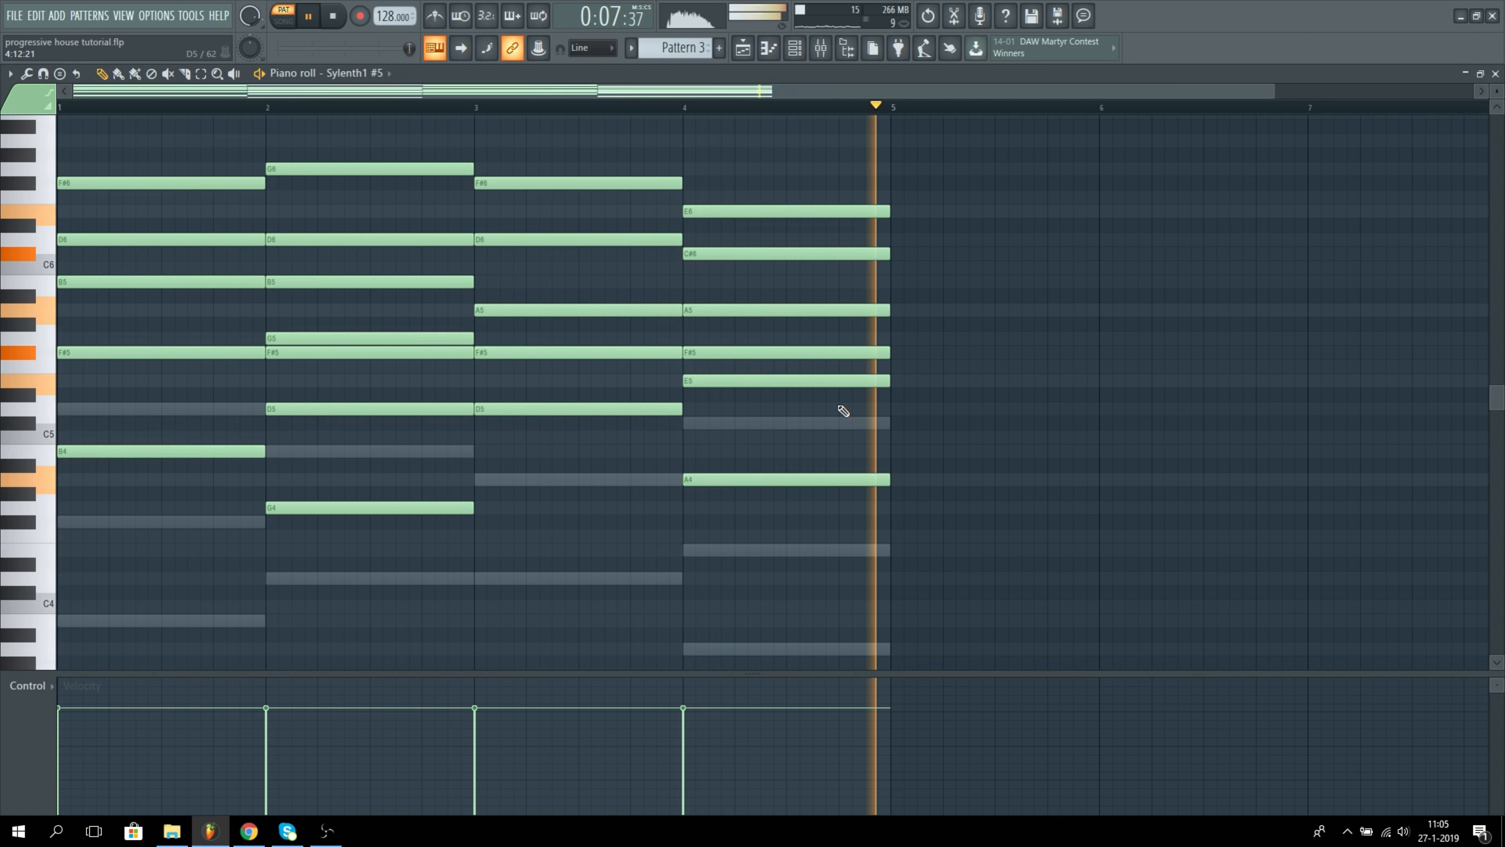
pyautogui.press('space')
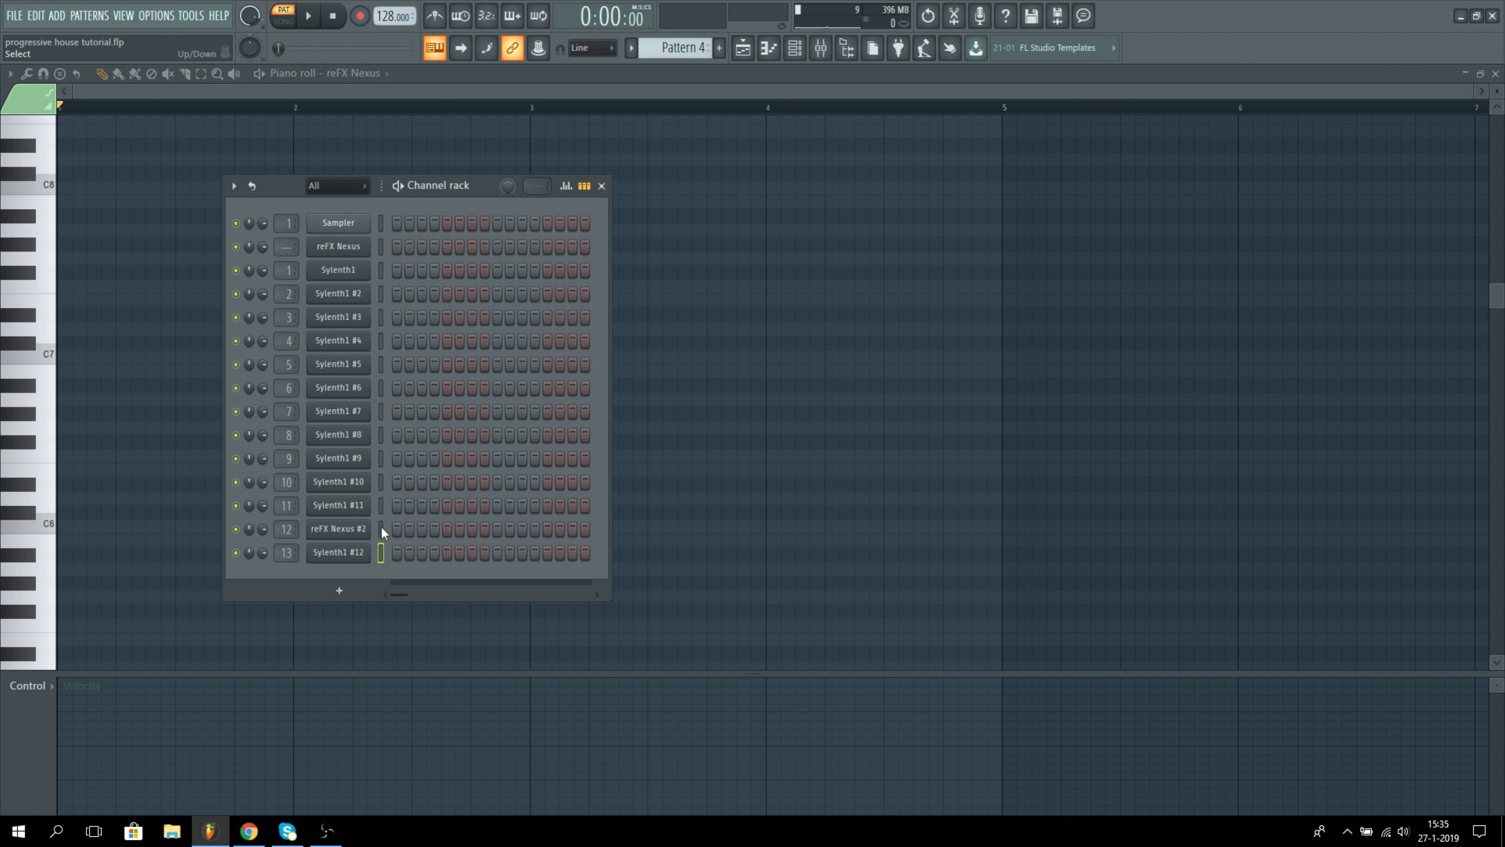
# Step: Add a Layer channel to the project and open its settings
pyautogui.click(57, 15)
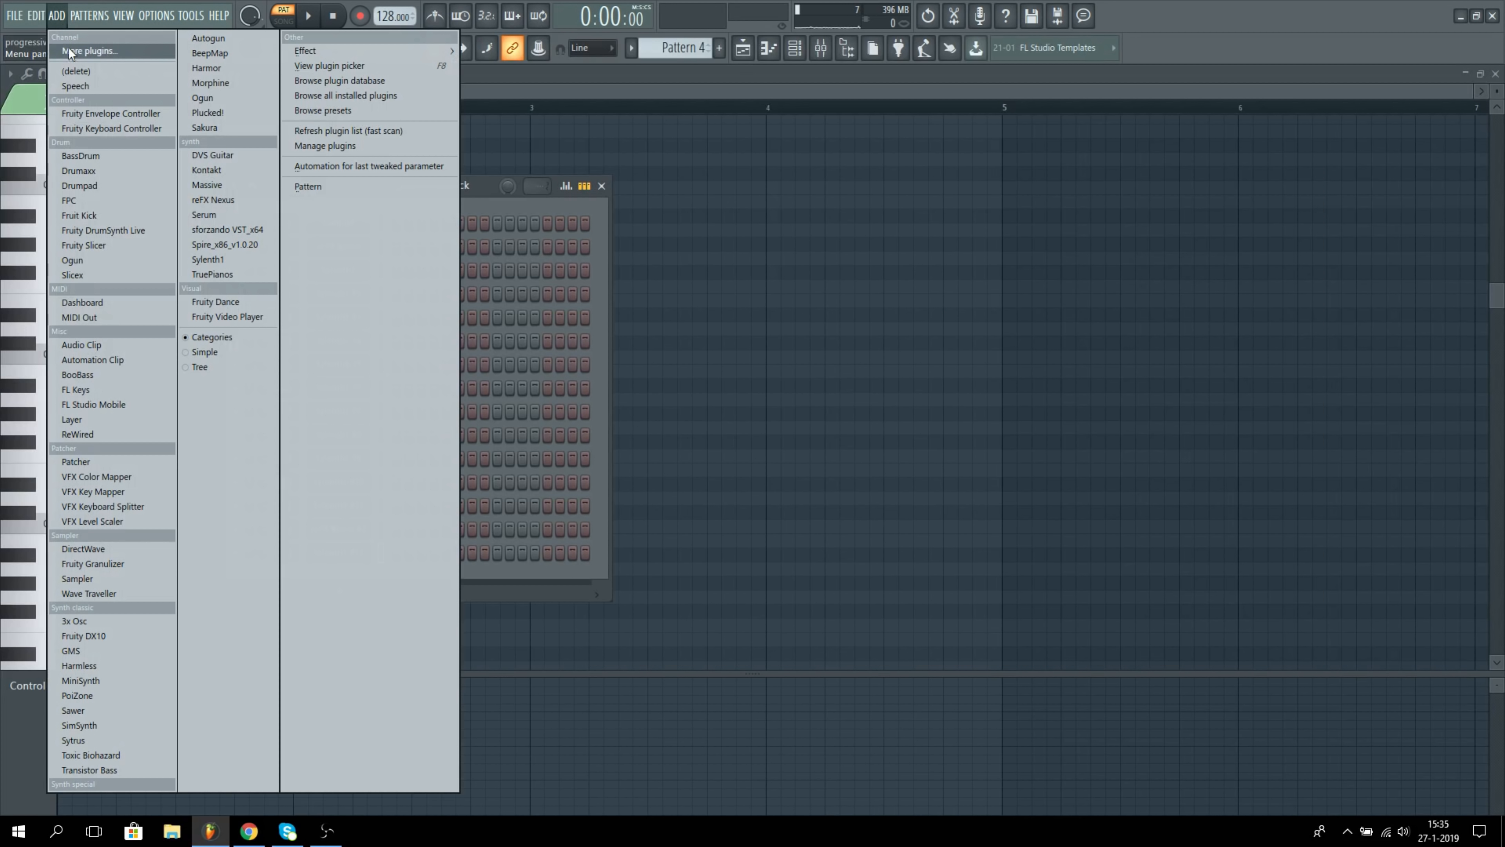
pyautogui.click(111, 420)
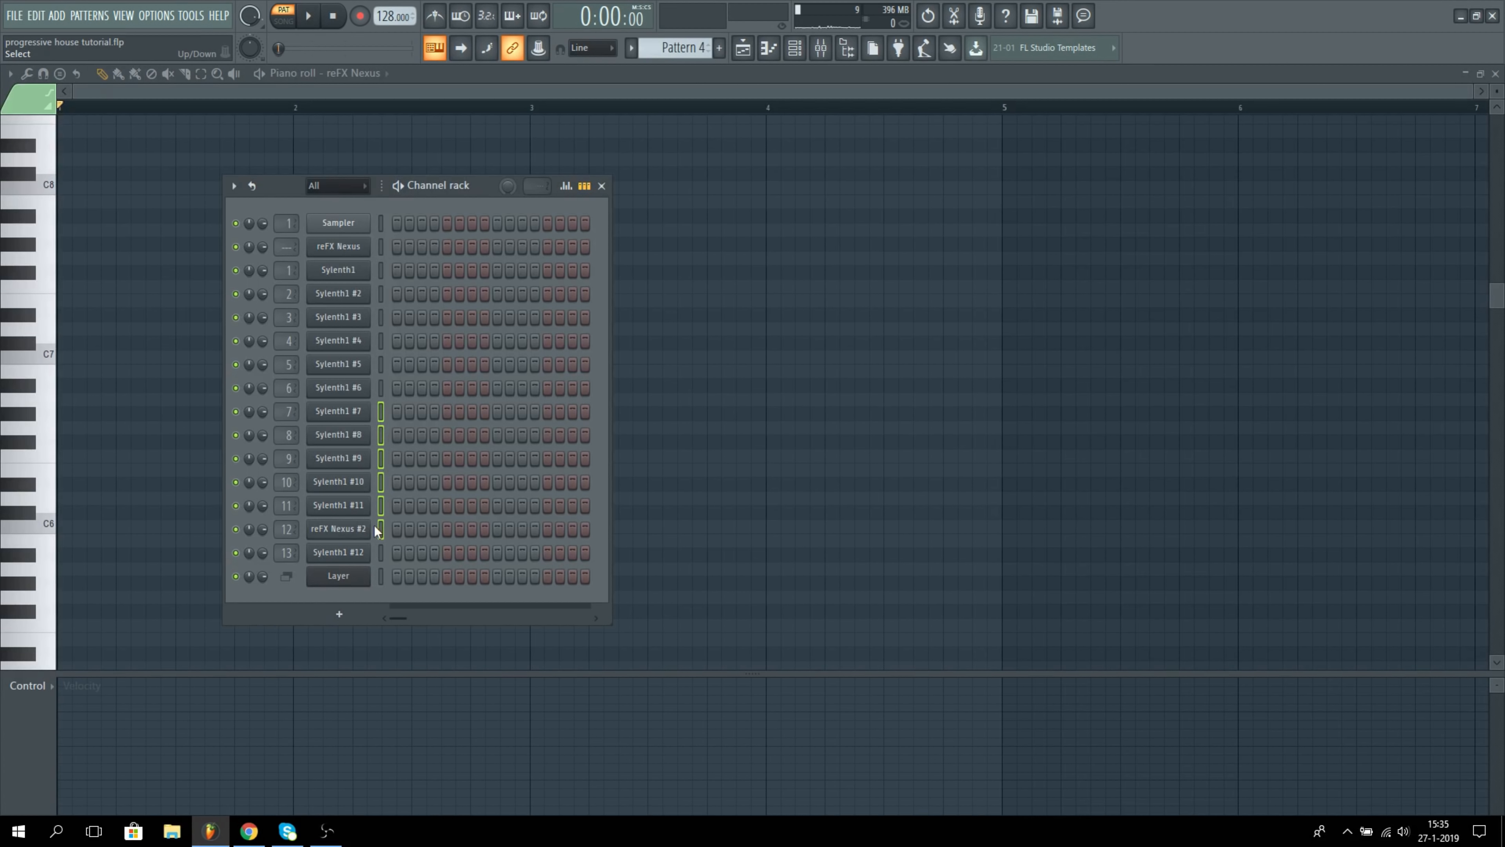
pyautogui.click(352, 579)
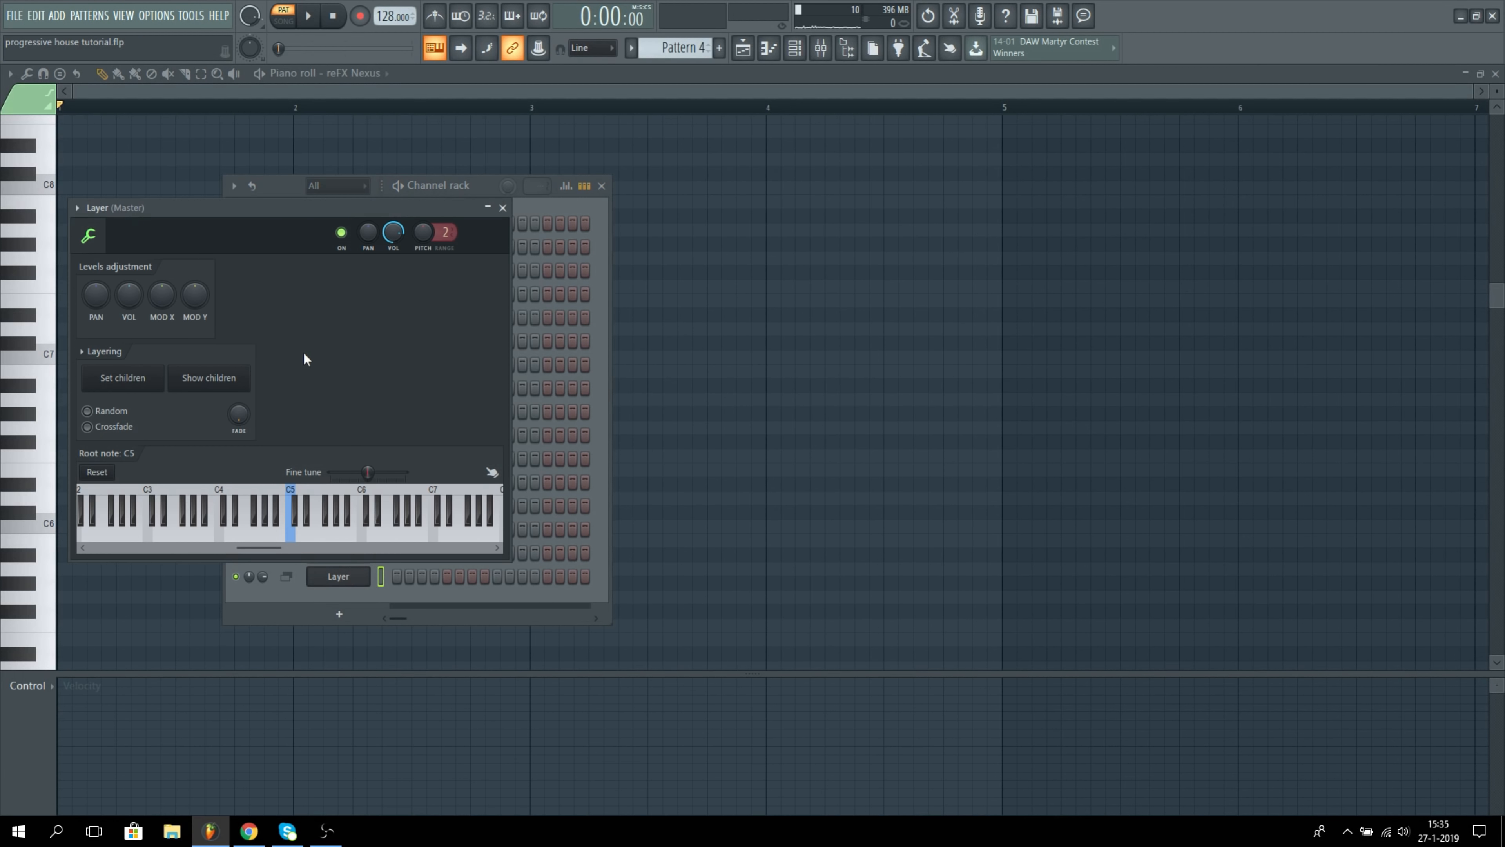
# Step: Select the channels from Sylenth1 #7 through Sylenth1 #12, including reFX Nexus #2, and set them as the Layer's children
pyautogui.moveTo(288, 211); pyautogui.dragTo(754, 272)
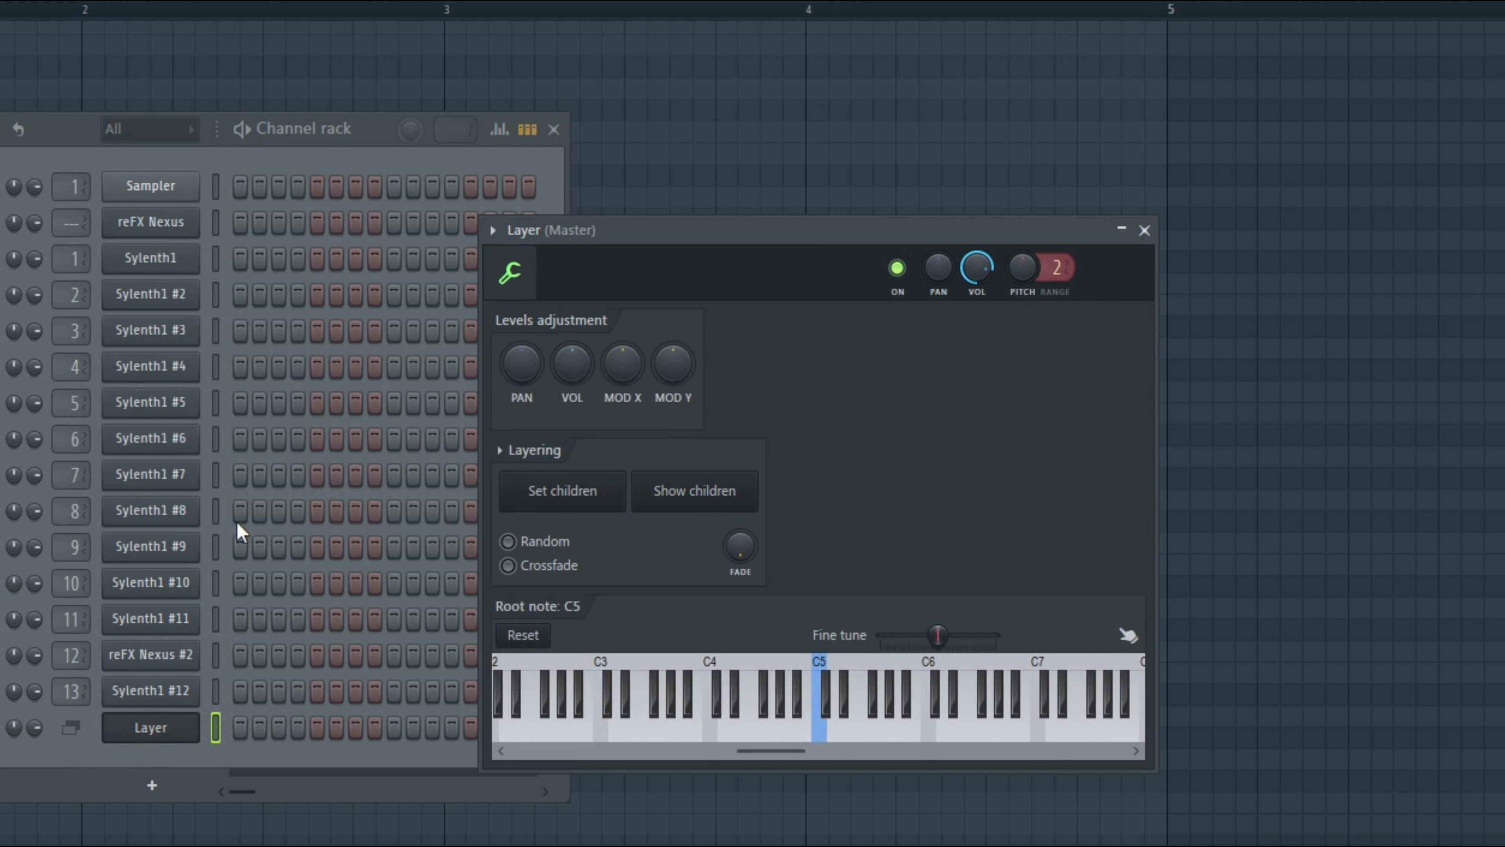
pyautogui.click(216, 481)
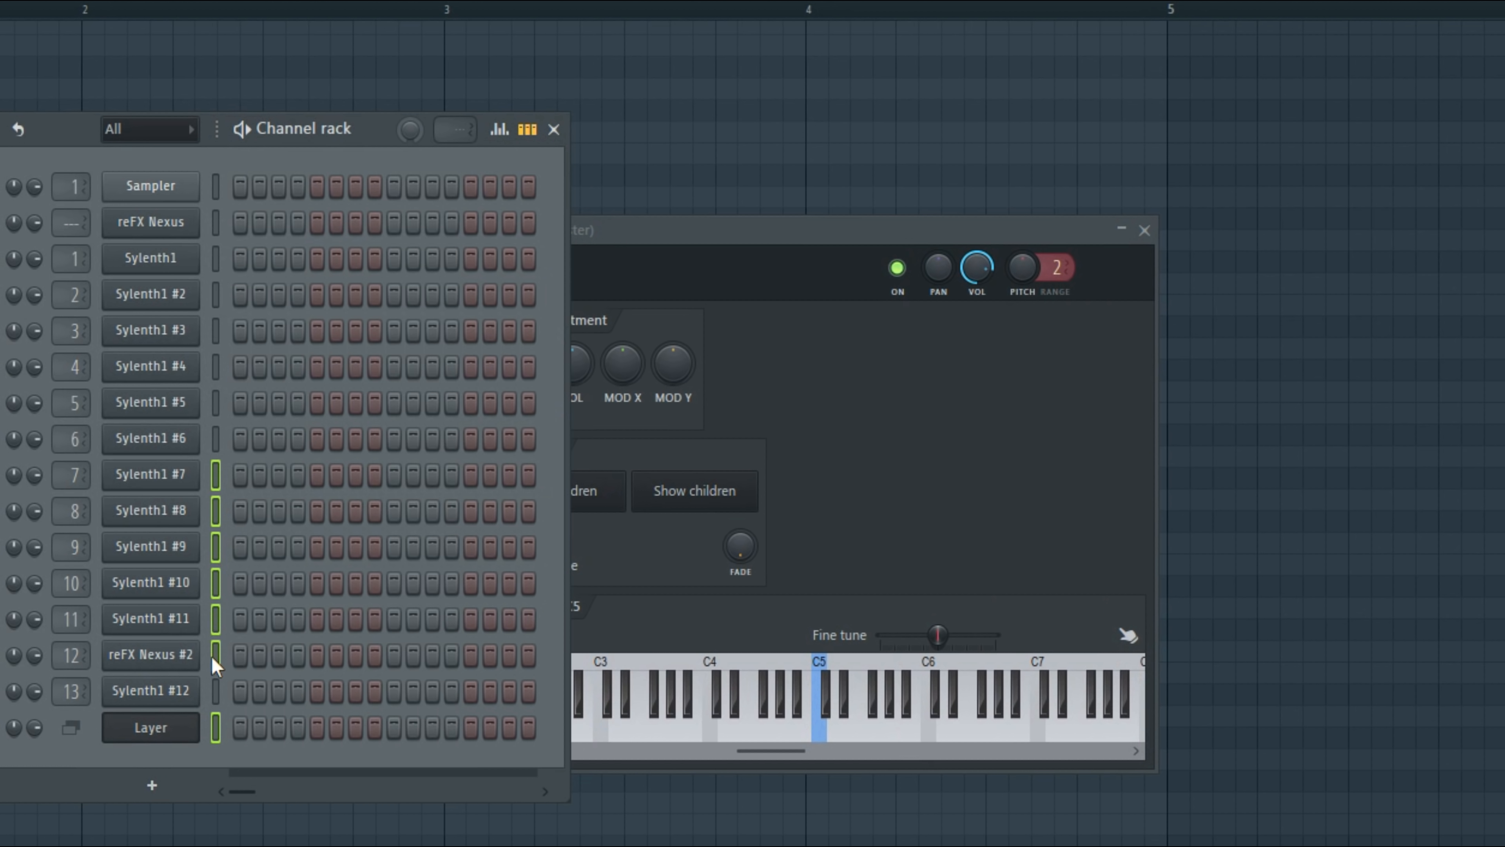
pyautogui.click(595, 502)
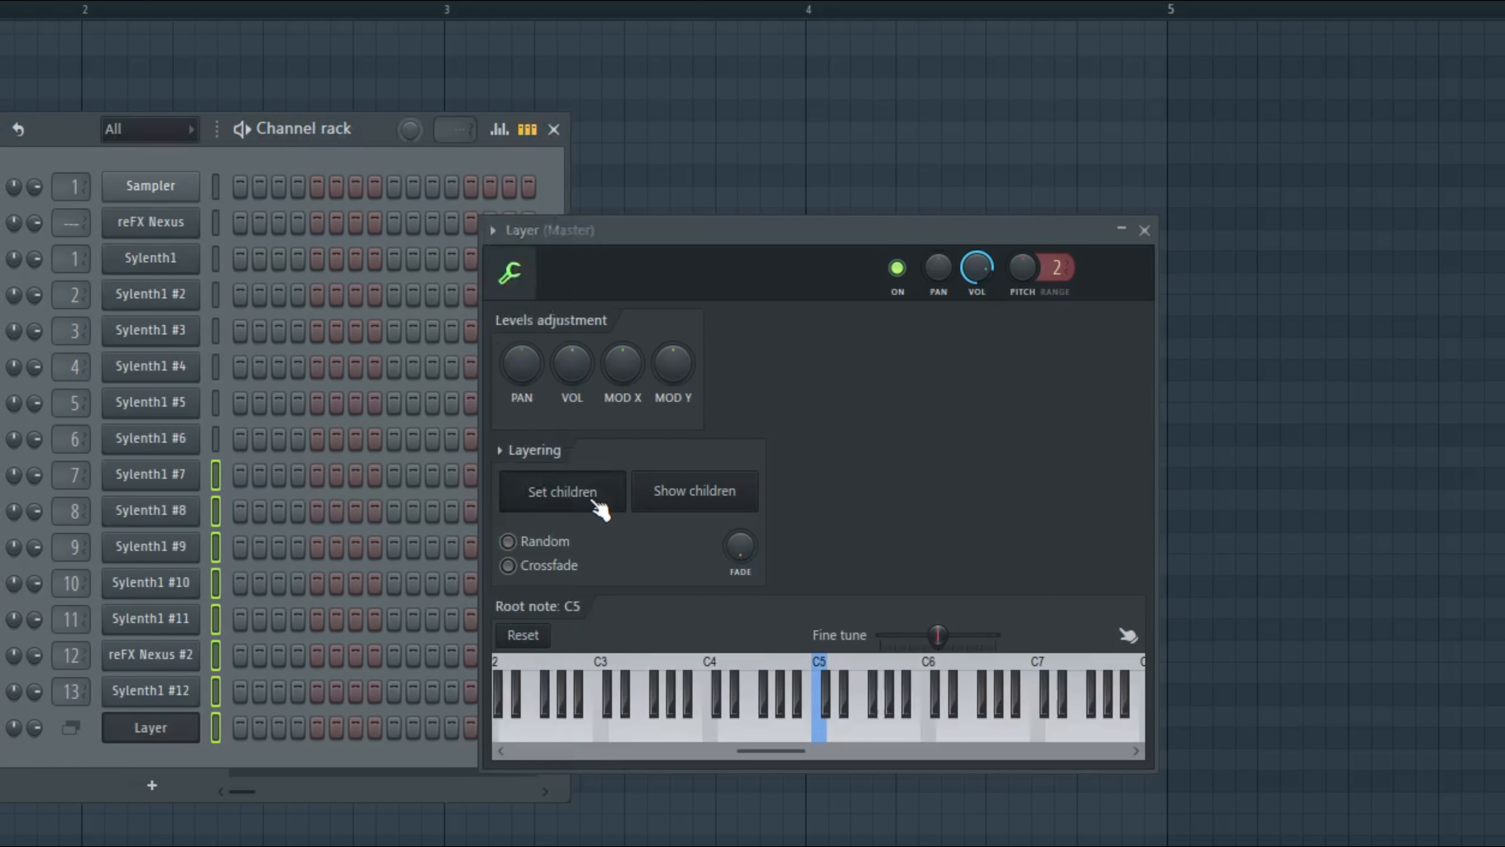
# Step: Select only the Layer channel, paste the copied melody into its Pattern 4 piano roll, and play it
pyautogui.click(216, 728)
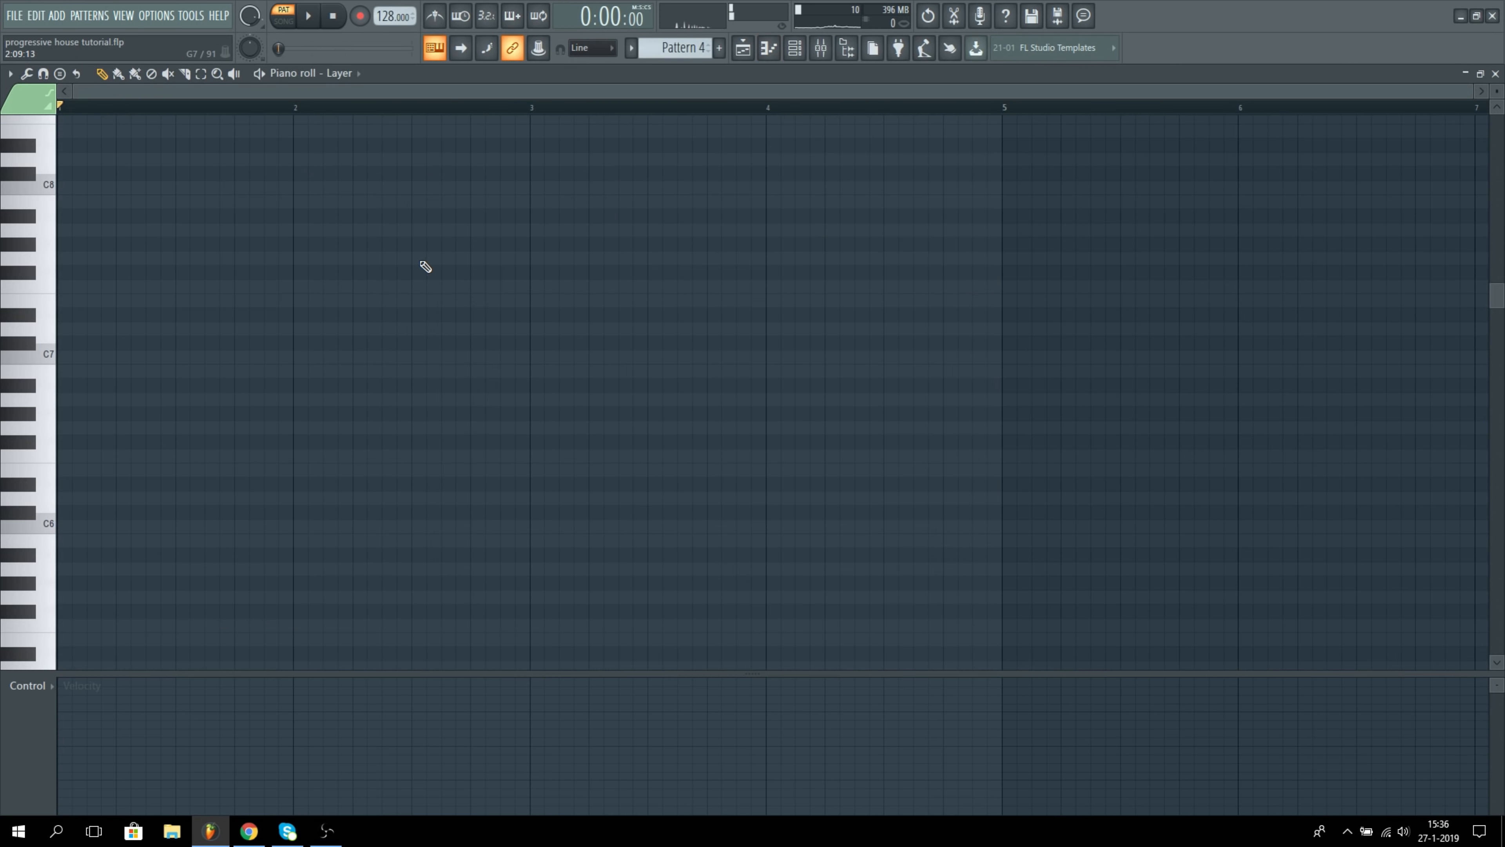
pyautogui.hotkey('ctrl', 'v')
pyautogui.press('space')
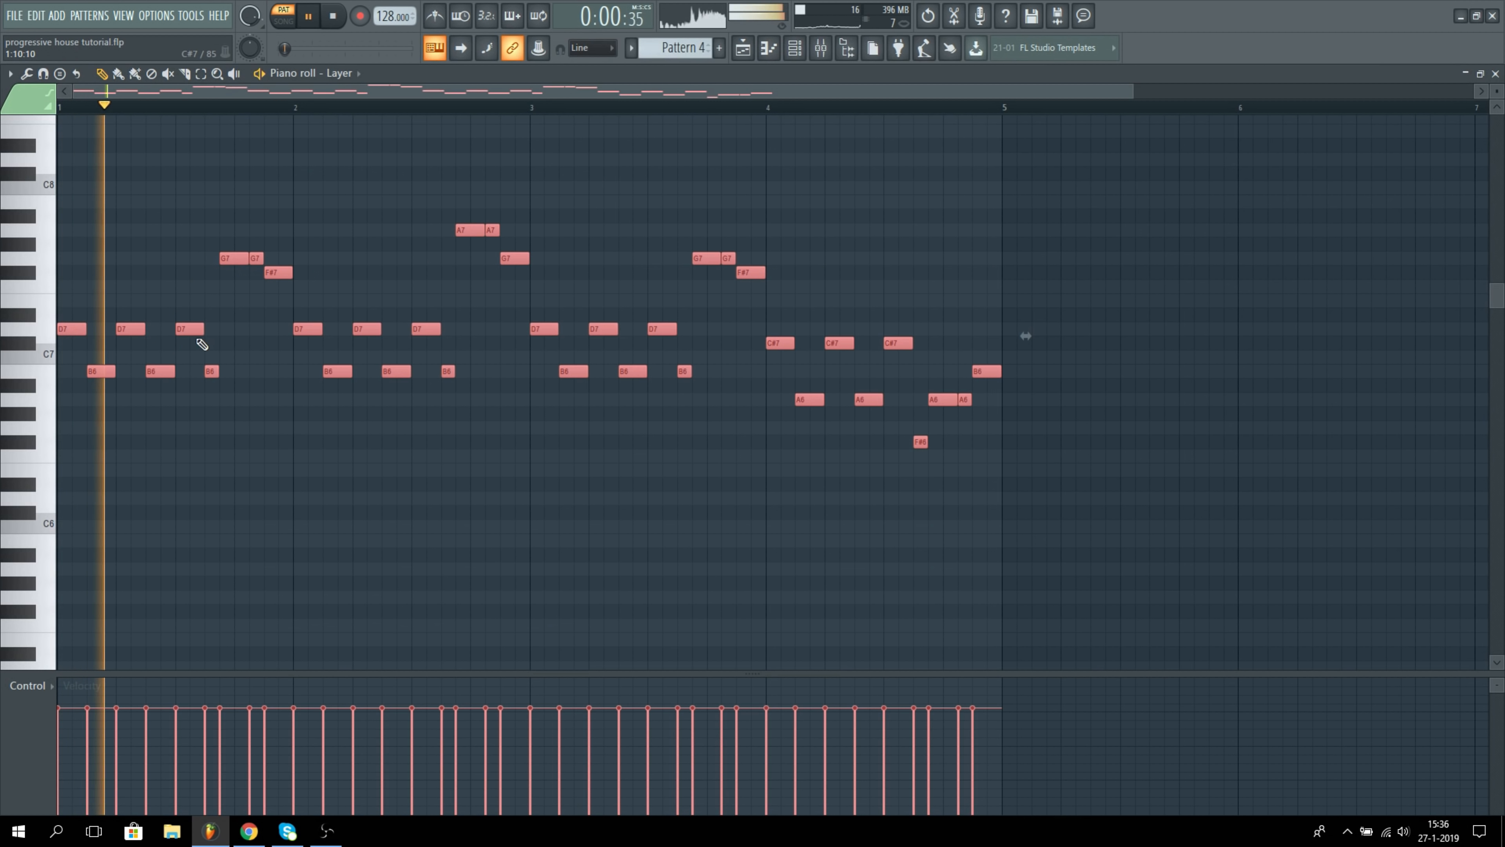
# Step: Transpose the pasted Layer melody down one octave so its first note is D6, and play it back
pyautogui.press('space')
pyautogui.moveTo(66, 333); pyautogui.dragTo(65, 502)
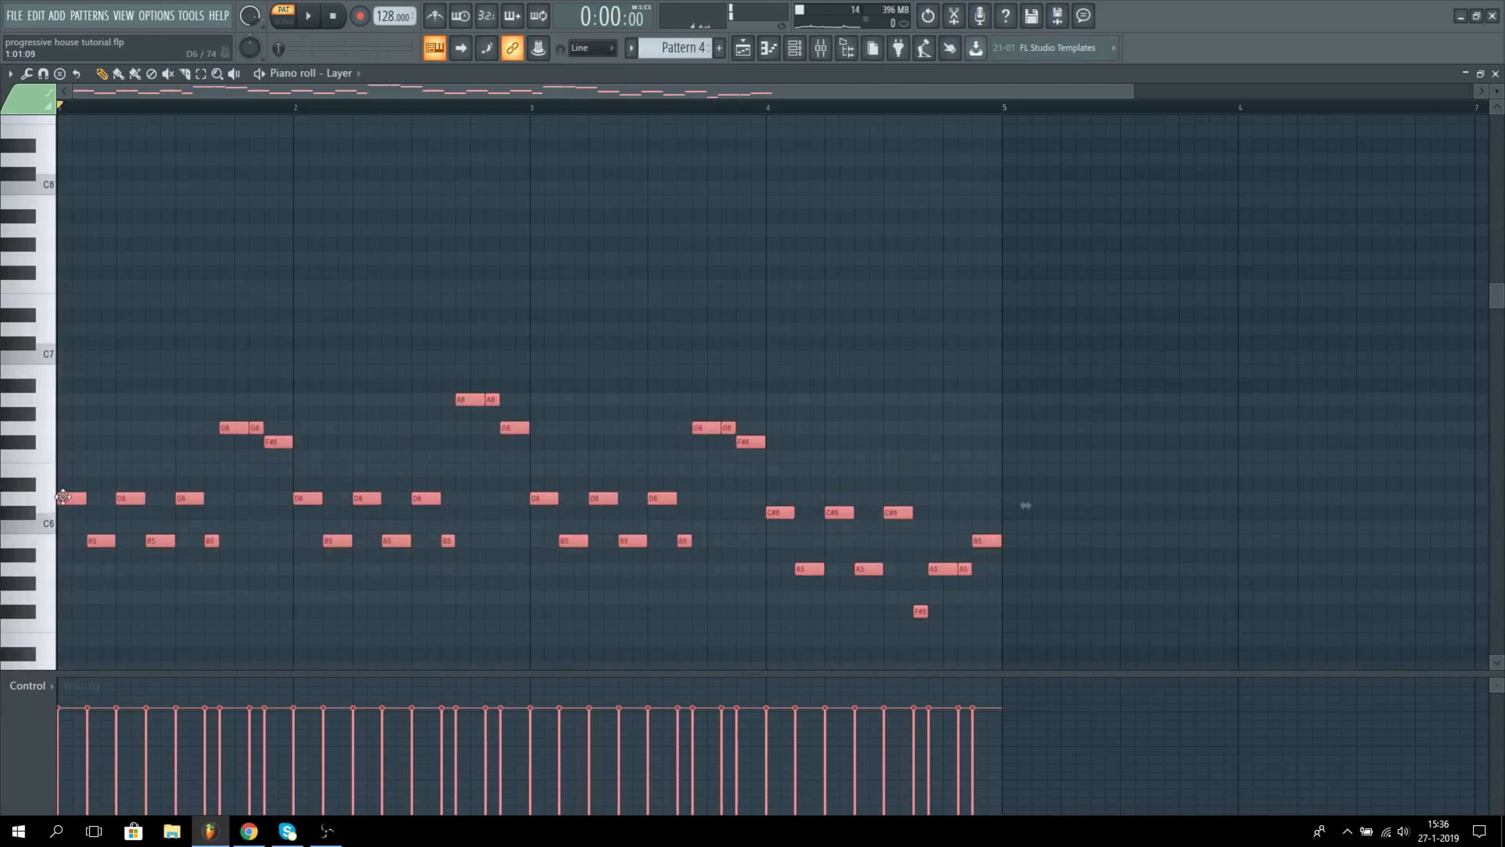
pyautogui.press('space')
pyautogui.press('F6')
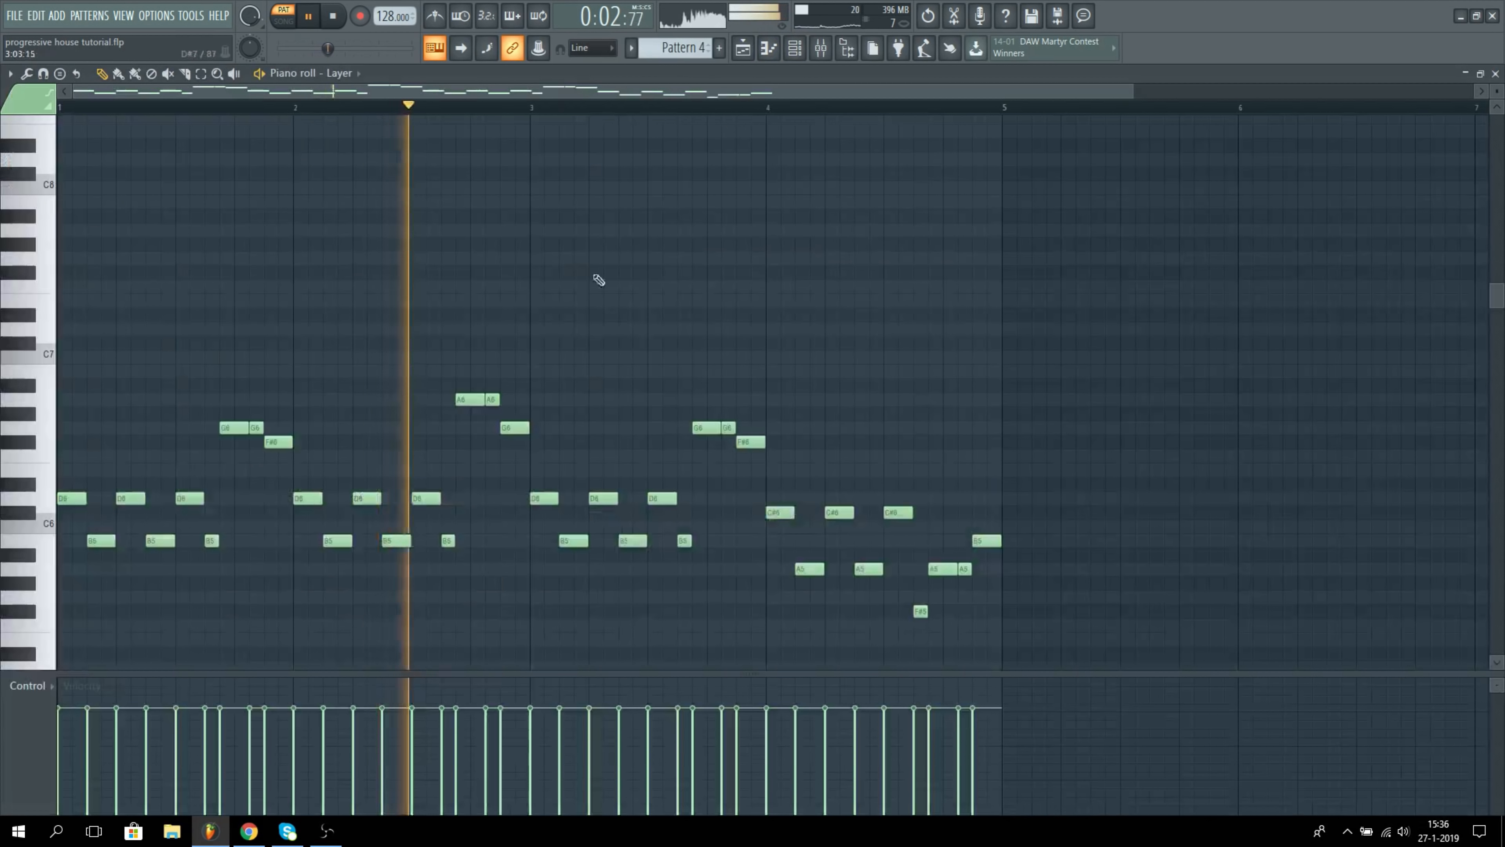
pyautogui.press('space')
# Step: Solo Sylenth1 #7, re-enable the Layer channel, and play the melody with only that sound
pyautogui.press('F6')
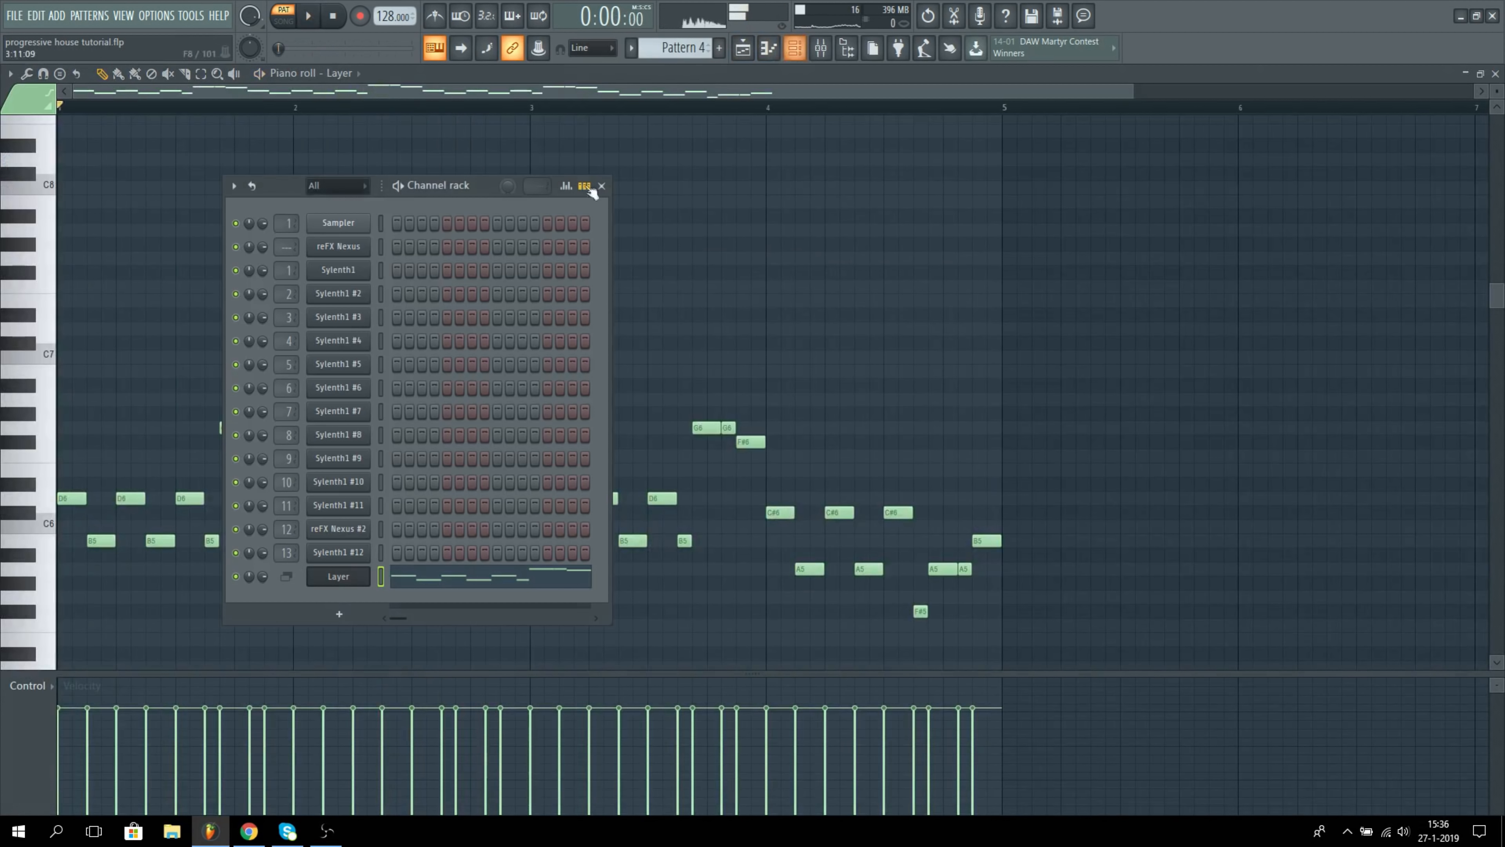
pyautogui.rightClick(236, 412)
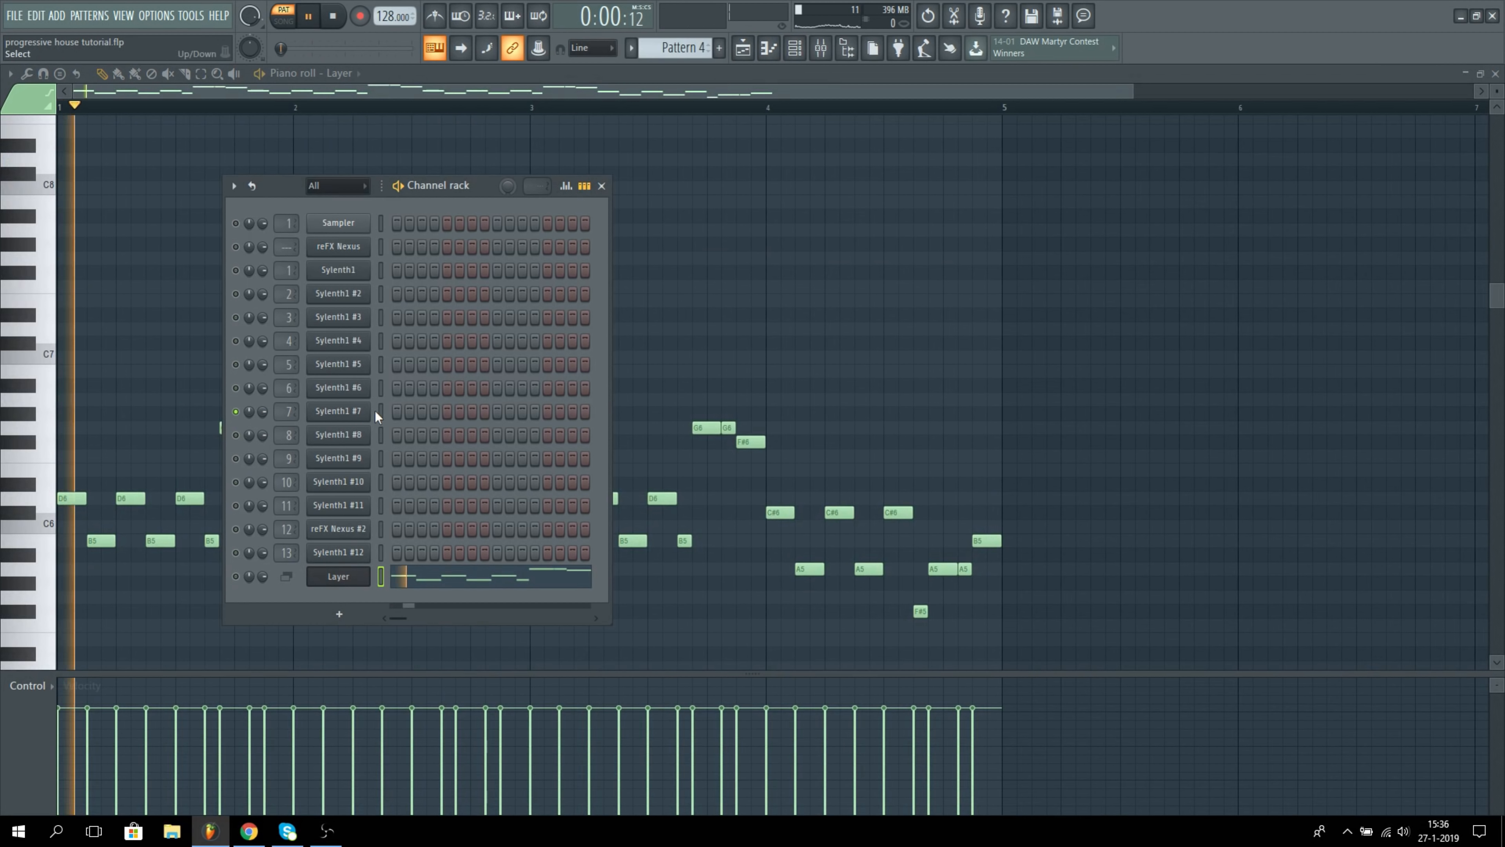
pyautogui.click(235, 576)
pyautogui.press('space')
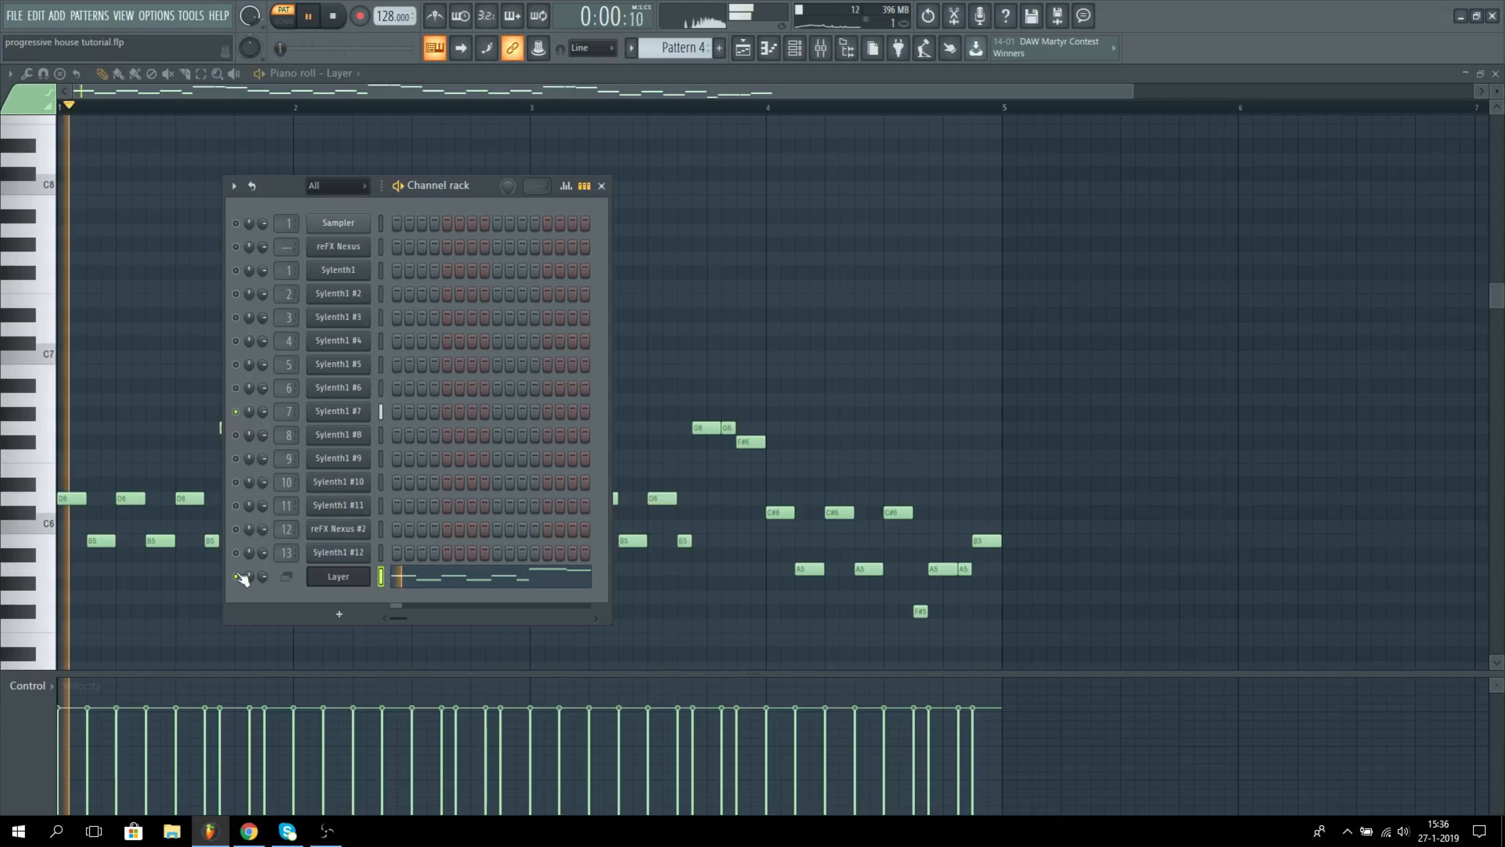
# Step: Solo Sylenth1 #8 alongside the Layer channel, play the melody, and view that sound's mixer track effects
pyautogui.click(380, 411)
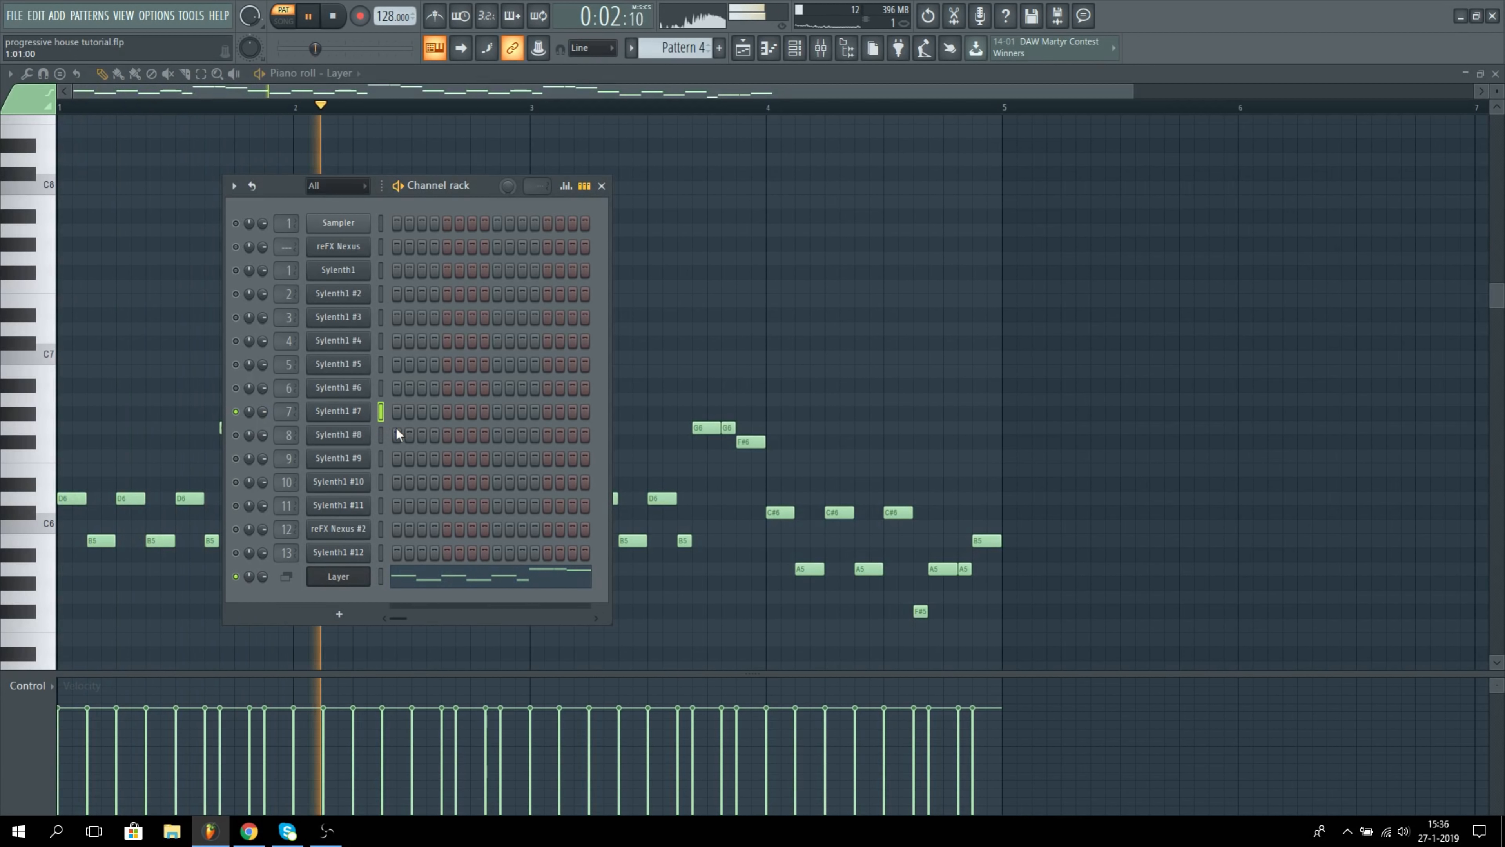
pyautogui.click(237, 434)
pyautogui.press('space')
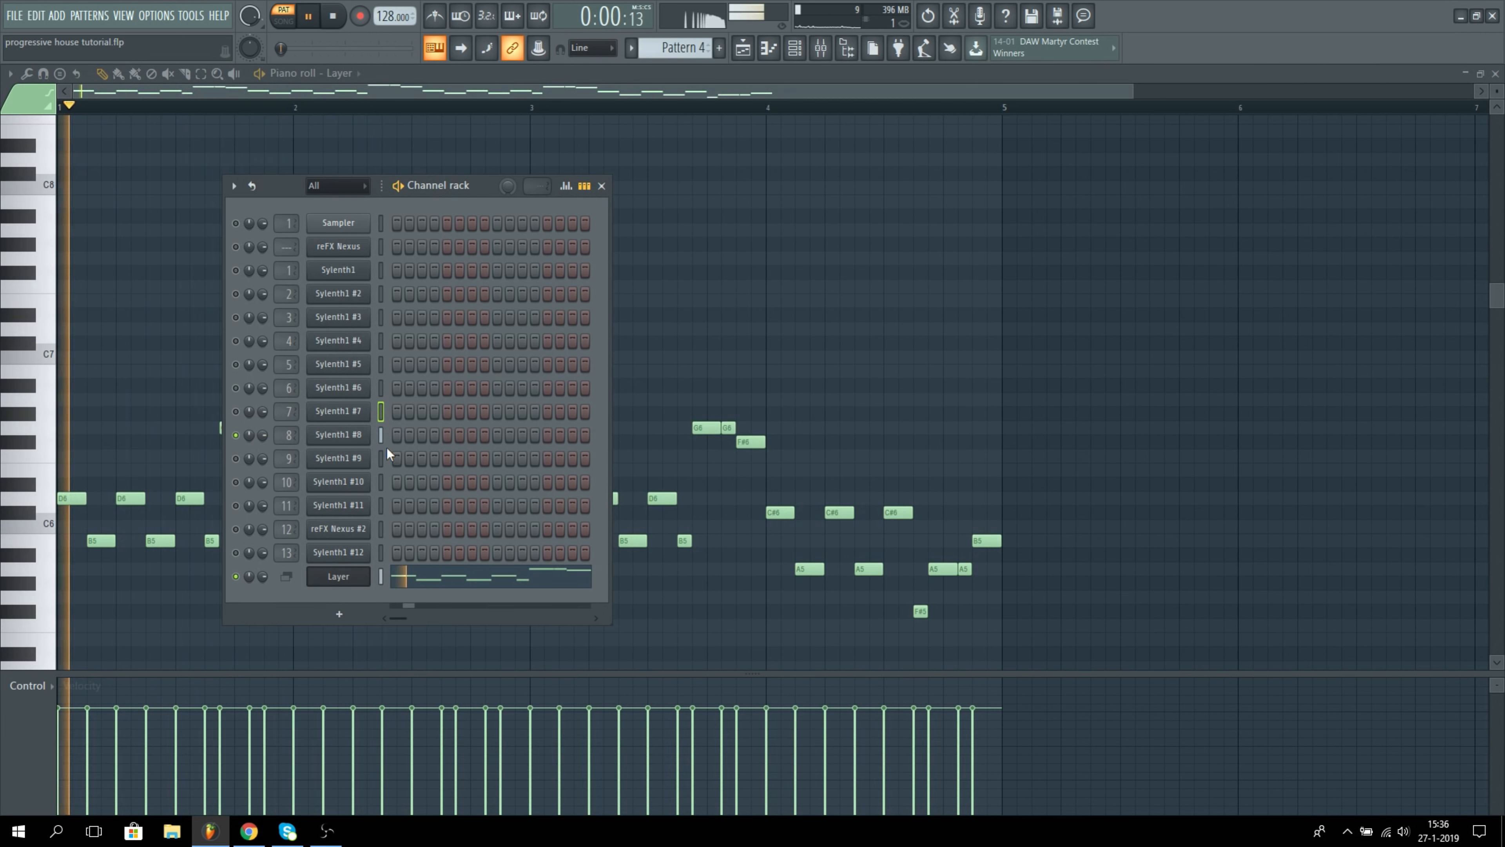
pyautogui.click(380, 437)
pyautogui.click(819, 53)
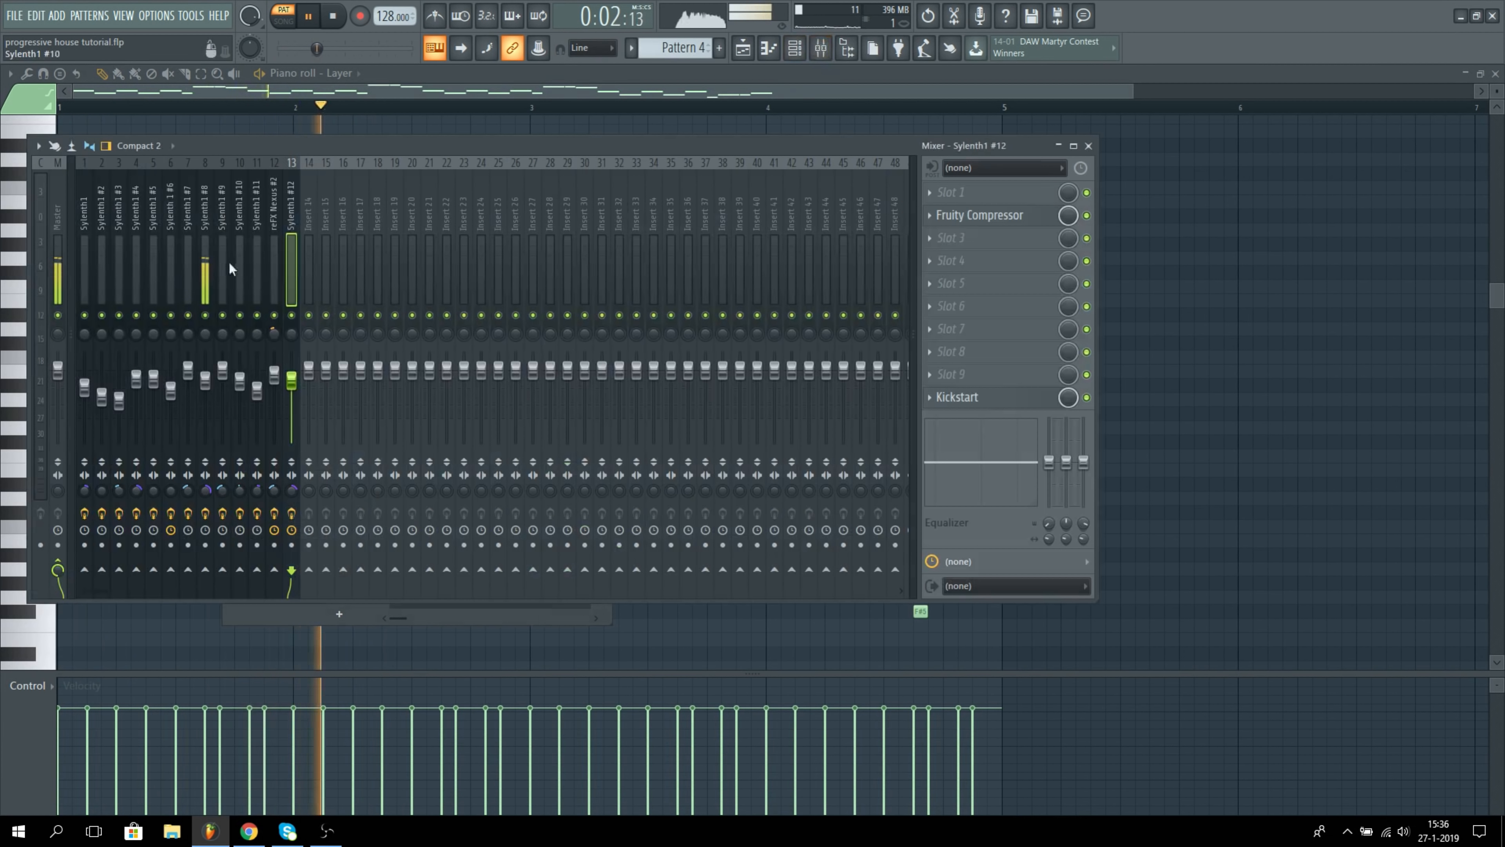
pyautogui.click(205, 275)
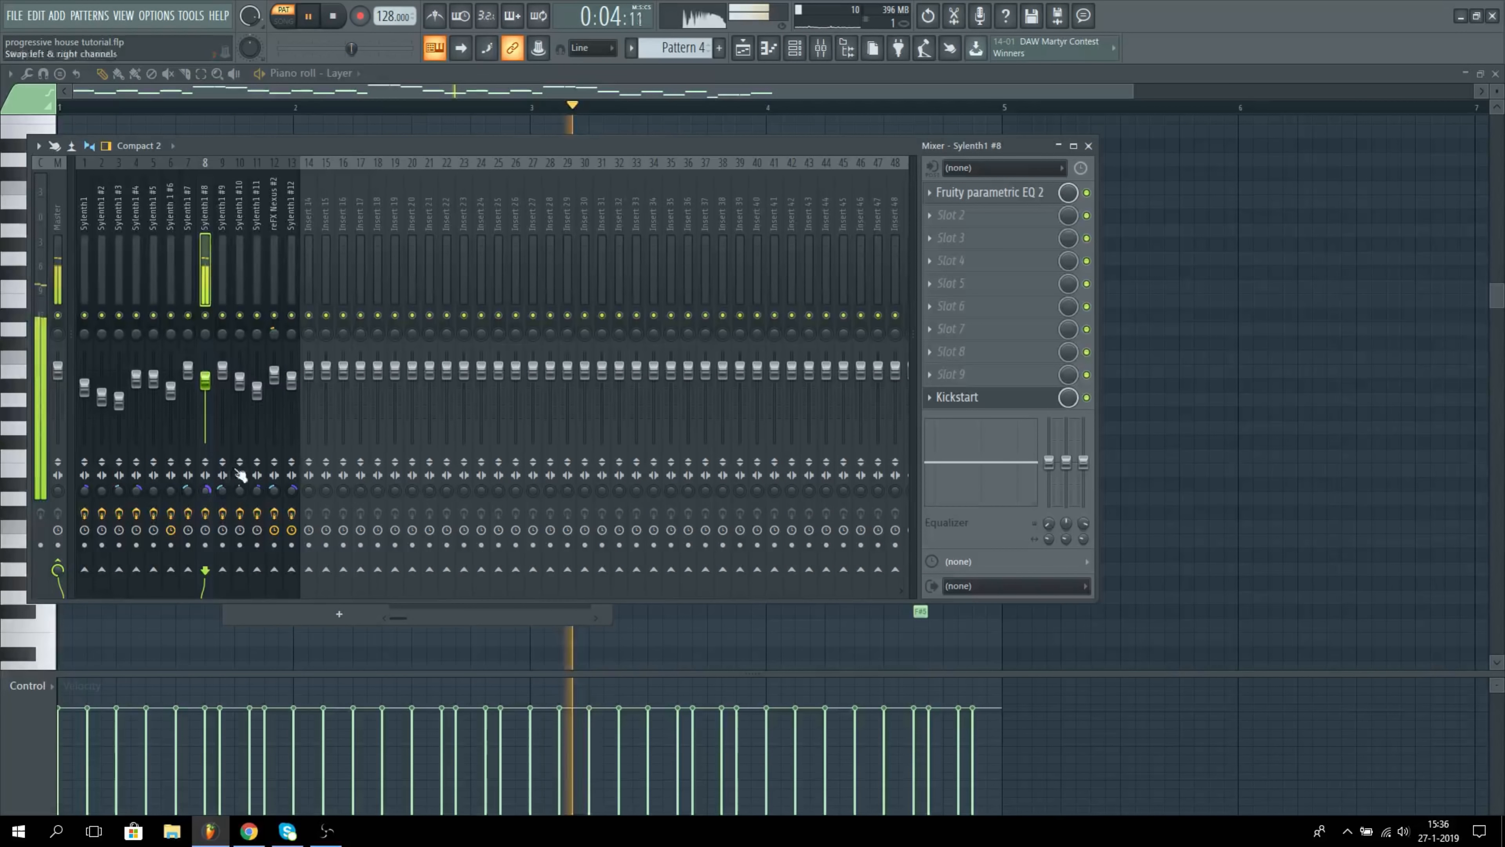
pyautogui.press('F6')
pyautogui.press('space')
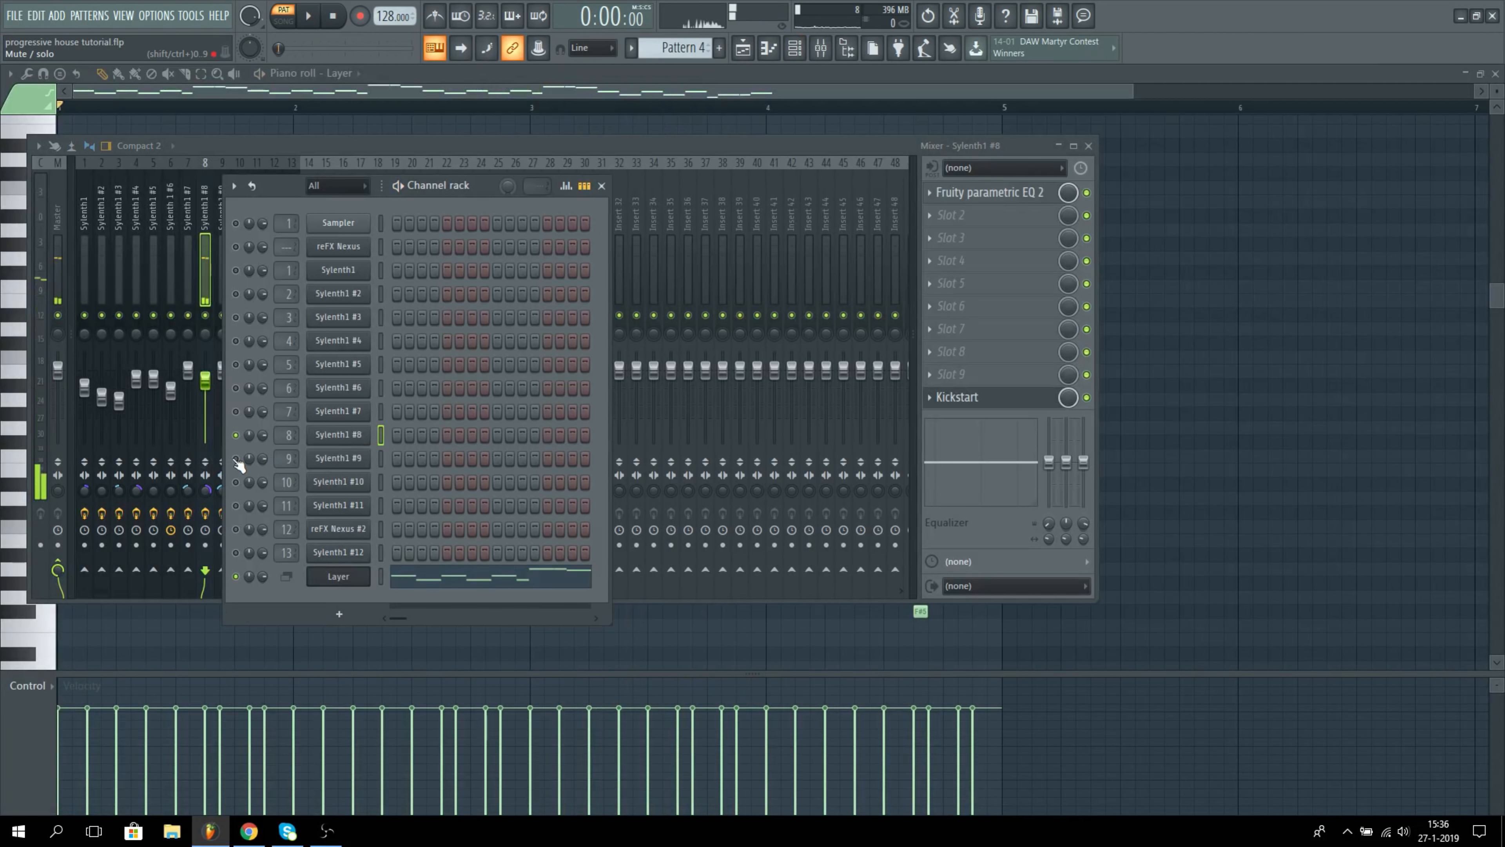
# Step: Solo Sylenth1 #9, play the melody, and inspect the Fruity Delay 2 settings on its mixer track
pyautogui.click(380, 457)
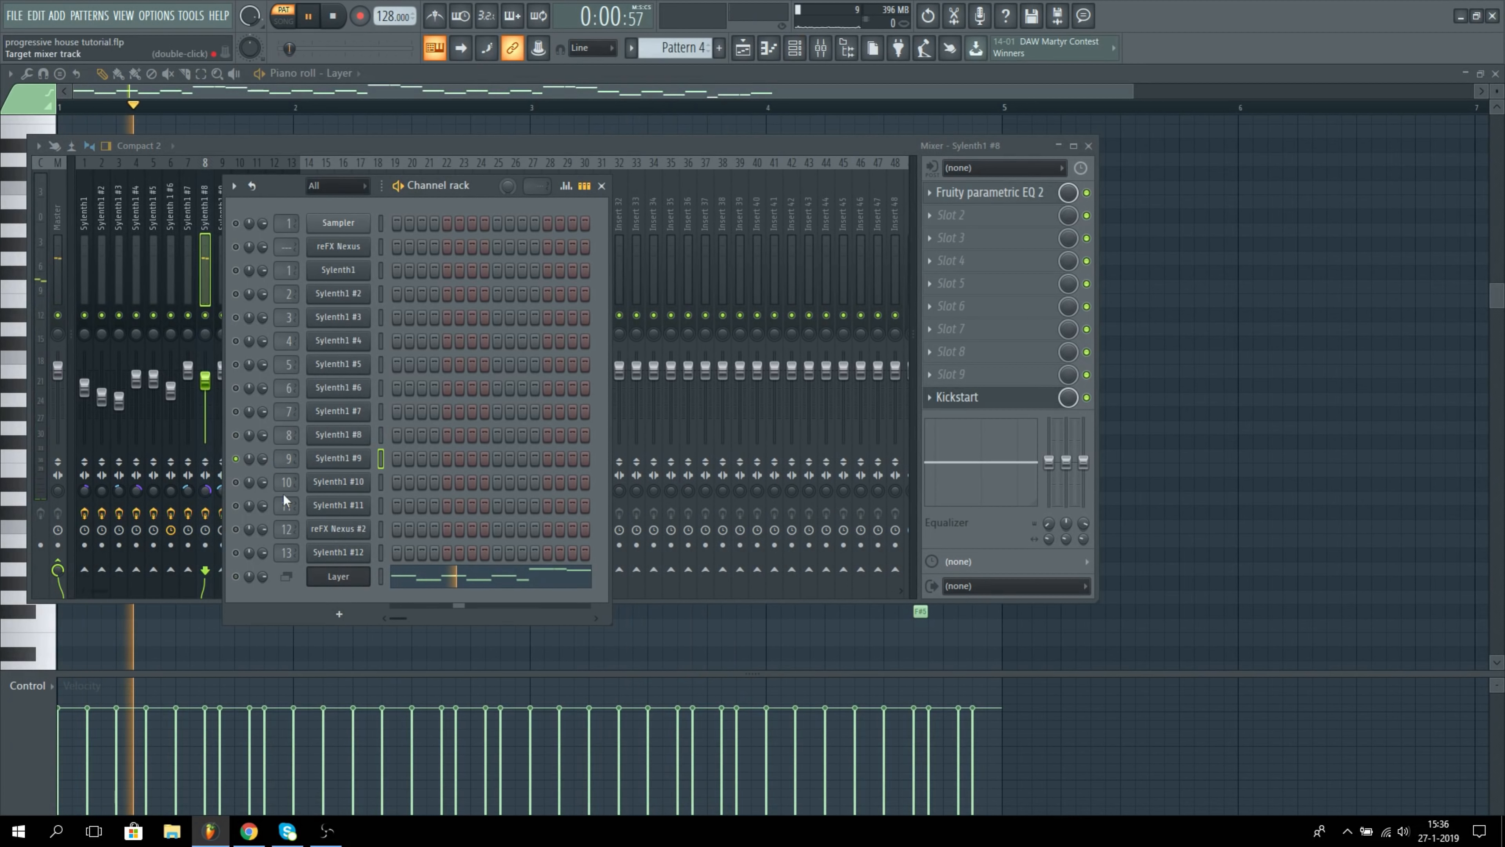
pyautogui.press('space')
pyautogui.press('F6')
pyautogui.click(221, 267)
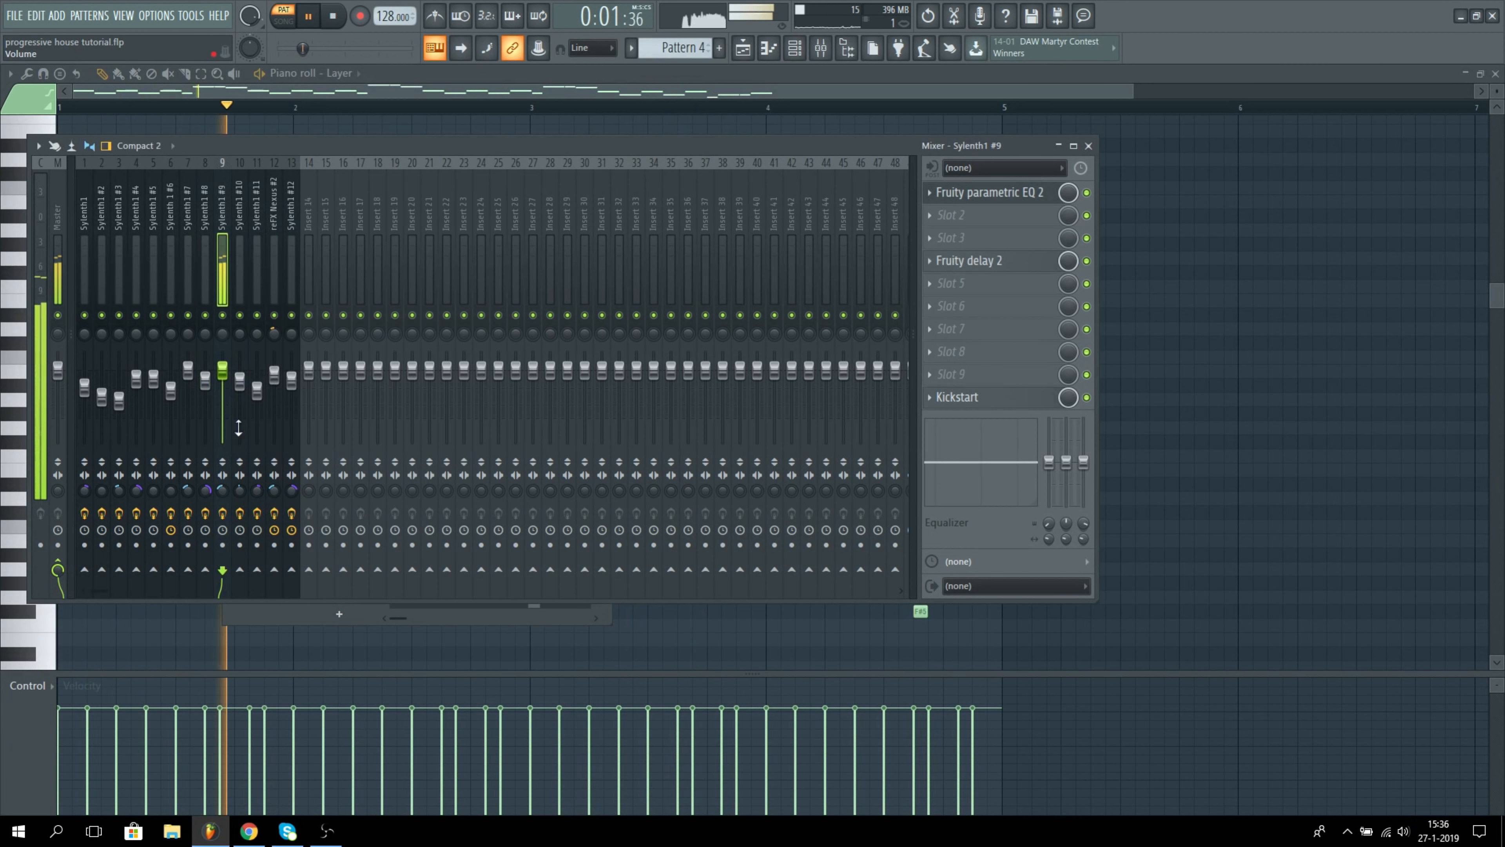
pyautogui.click(982, 262)
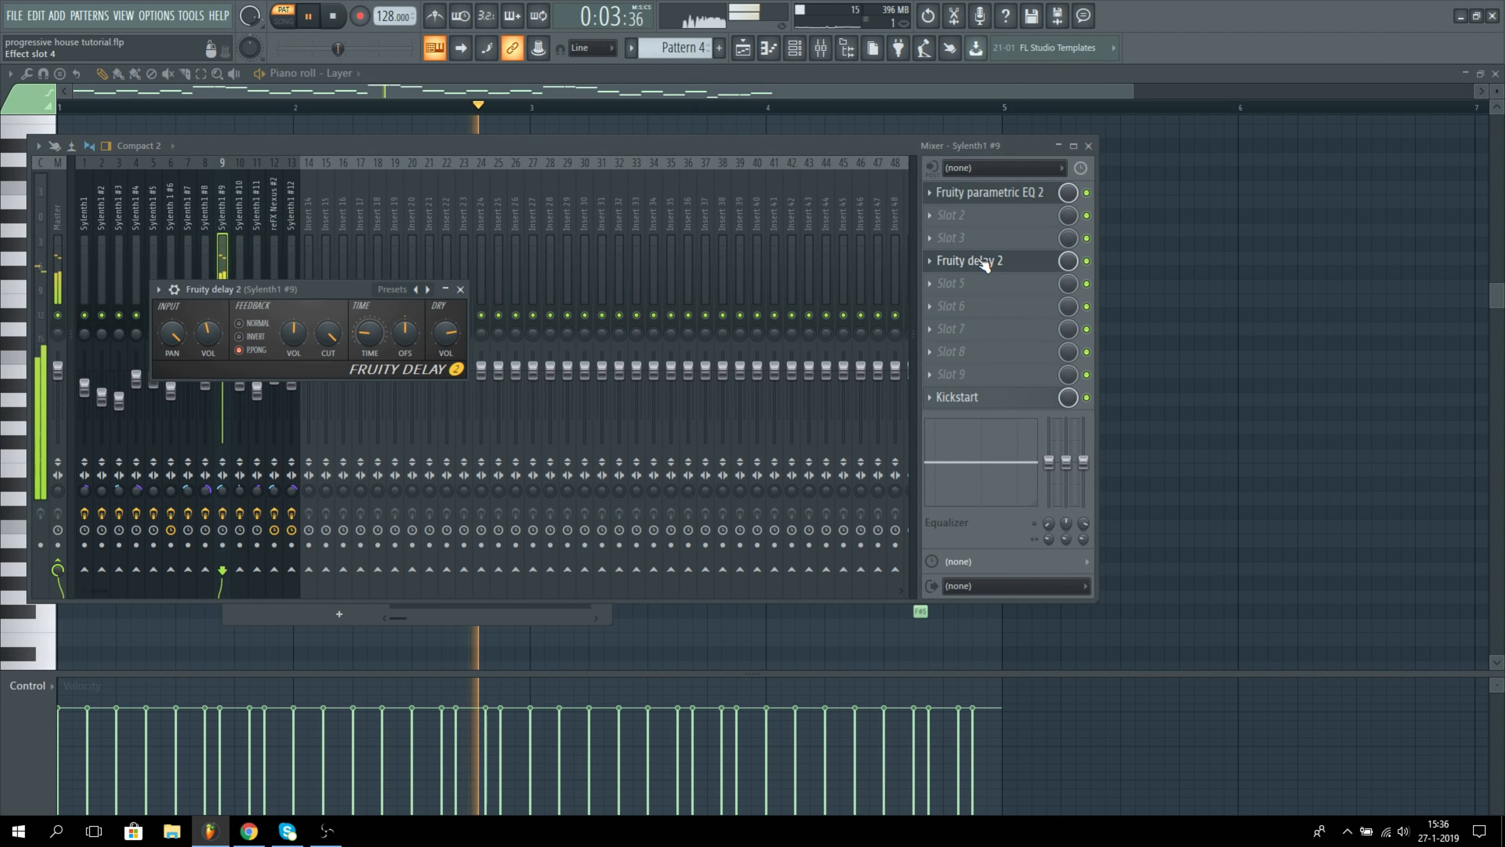
pyautogui.click(981, 261)
pyautogui.press('F6')
pyautogui.press('space')
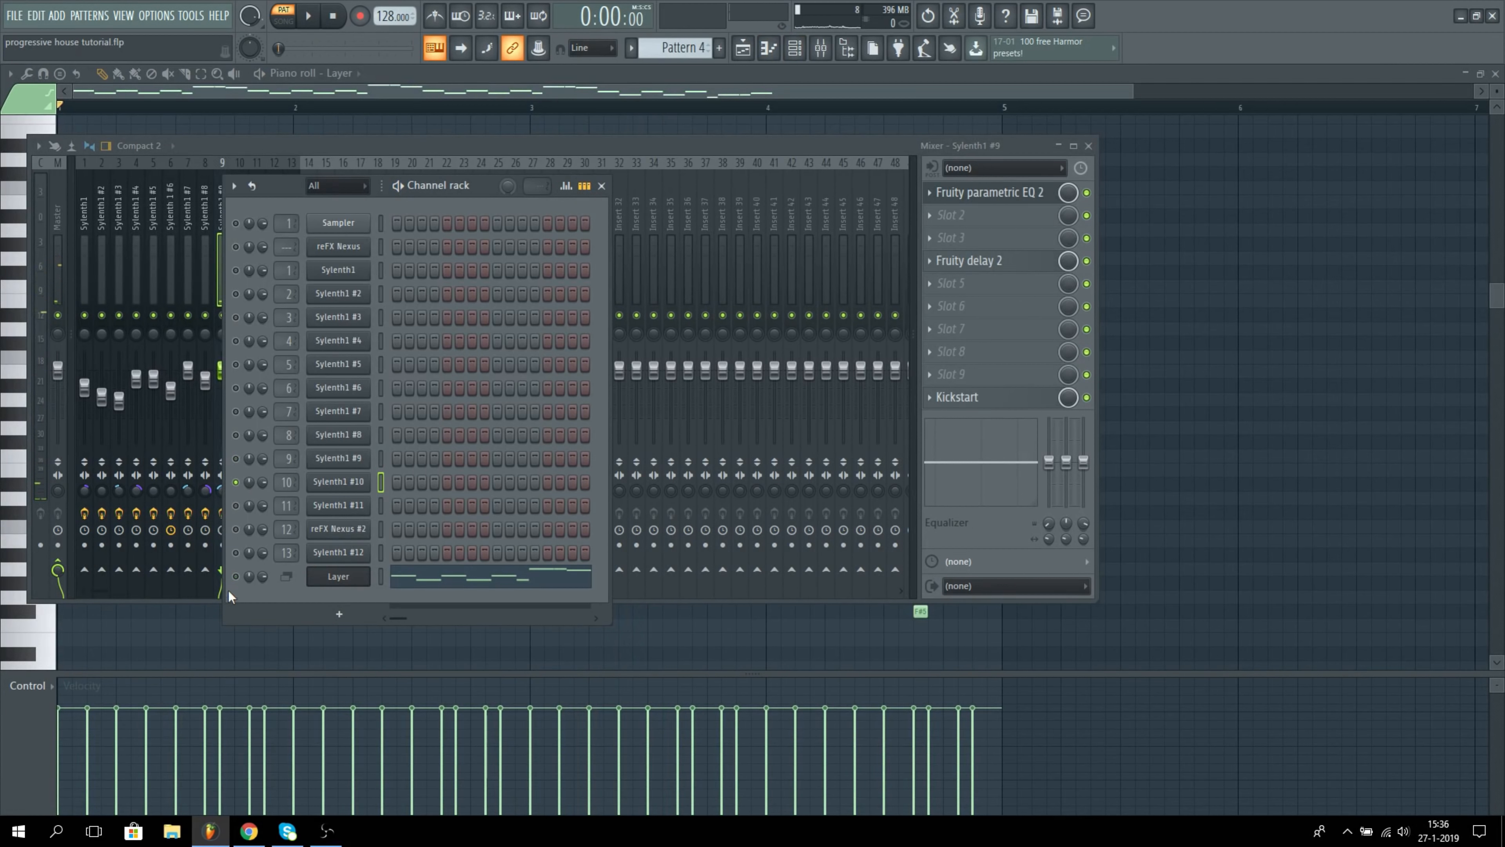
# Step: Play the melody with only Sylenth1 #10 and inspect the Fruity Stereo Enhancer on its mixer track
pyautogui.press('space')
pyautogui.press('F6')
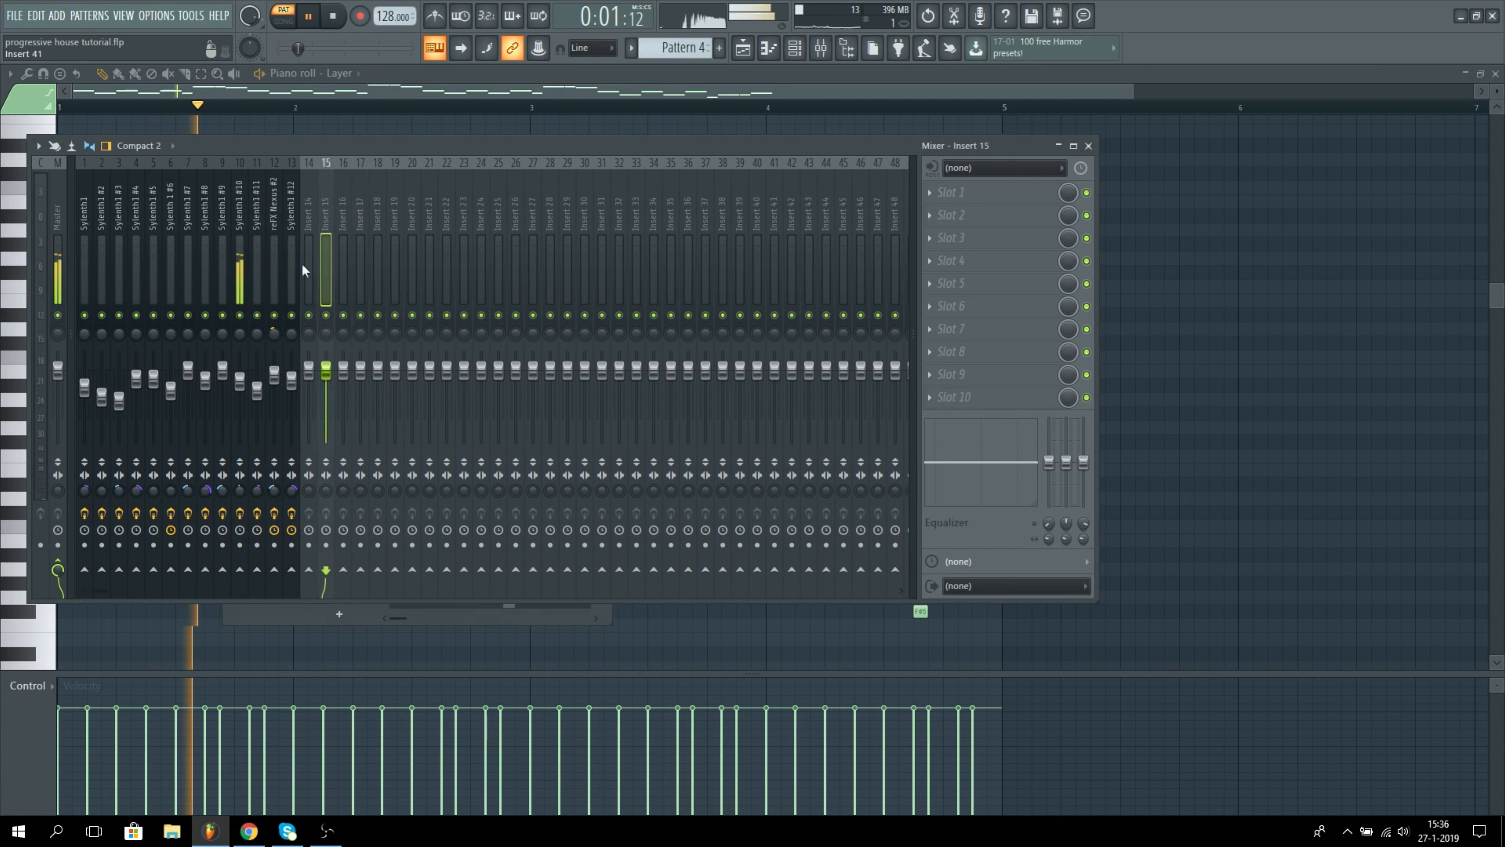
pyautogui.click(235, 279)
pyautogui.press('space')
pyautogui.click(984, 261)
pyautogui.click(795, 48)
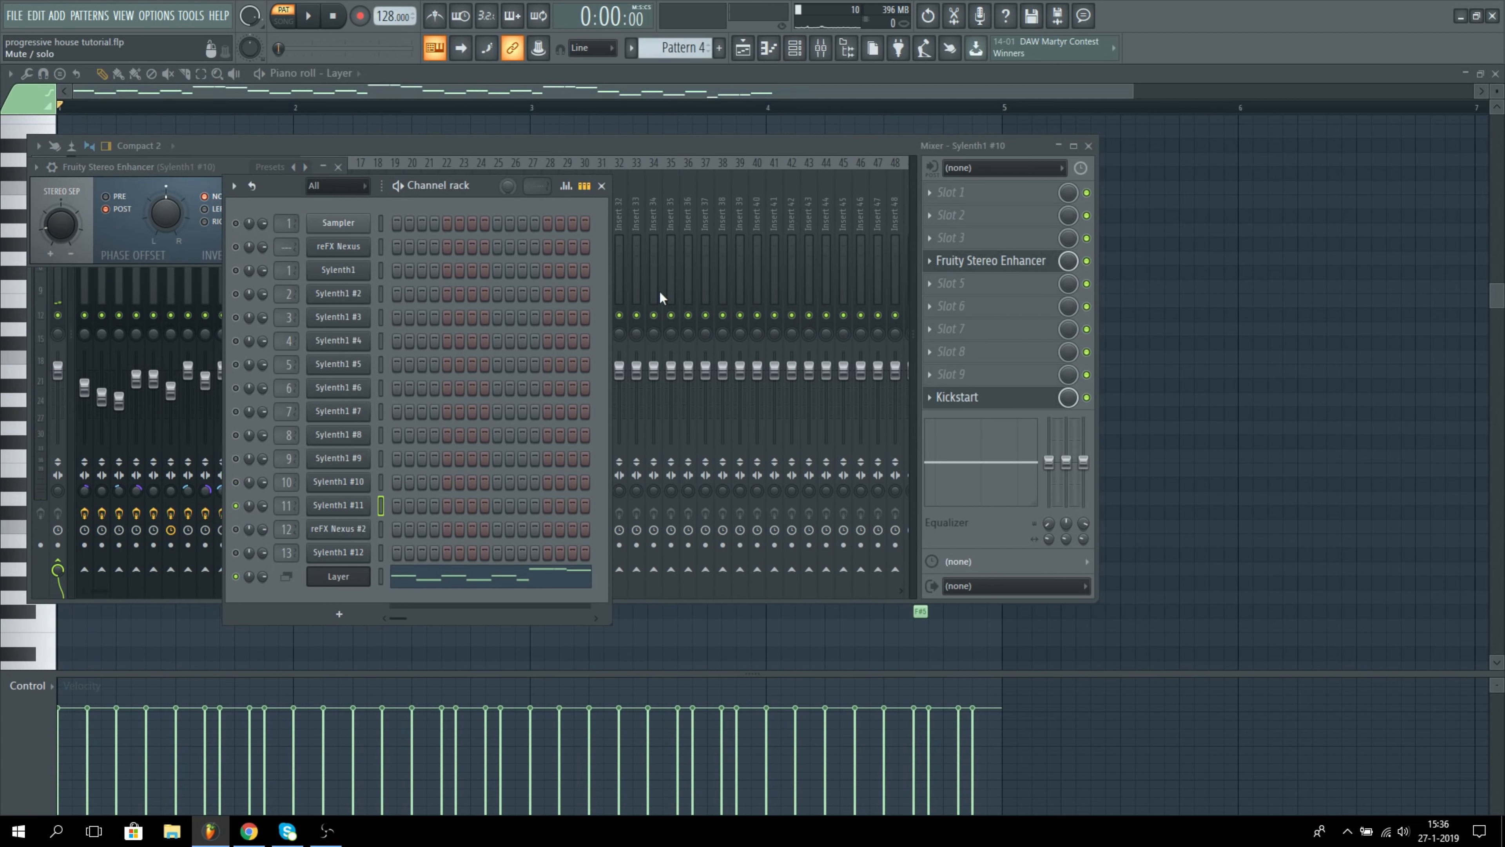
# Step: Play the melody with only Sylenth1 #11 and view the effects on its mixer track
pyautogui.press('space')
pyautogui.click(301, 295)
pyautogui.click(256, 278)
pyautogui.press('F6')
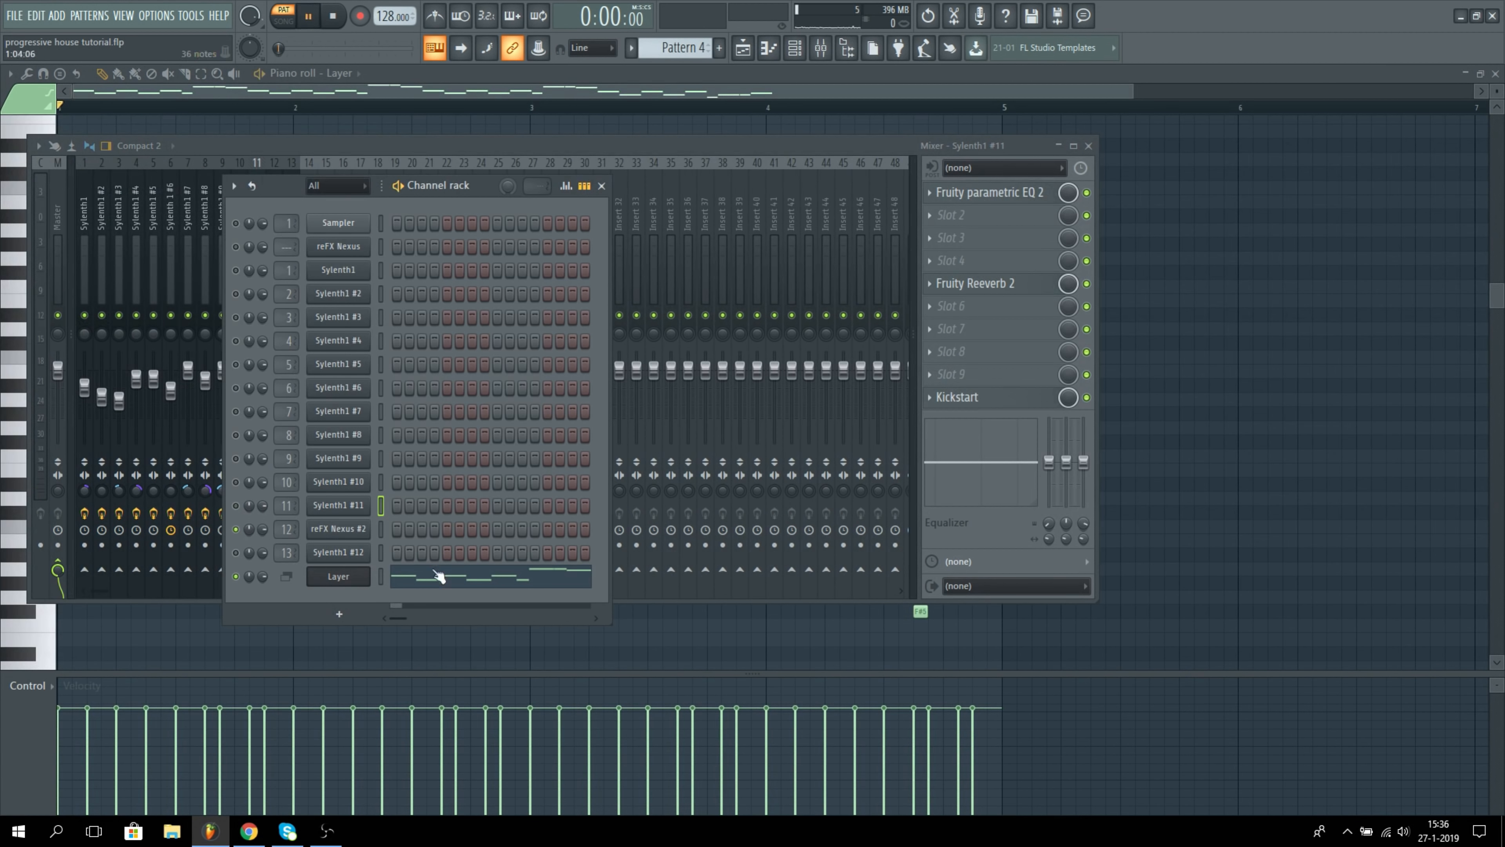
# Step: Play the melody with only reFX Nexus #2 and view the effects on its mixer track
pyautogui.click(381, 531)
pyautogui.click(639, 296)
pyautogui.click(291, 281)
pyautogui.click(275, 280)
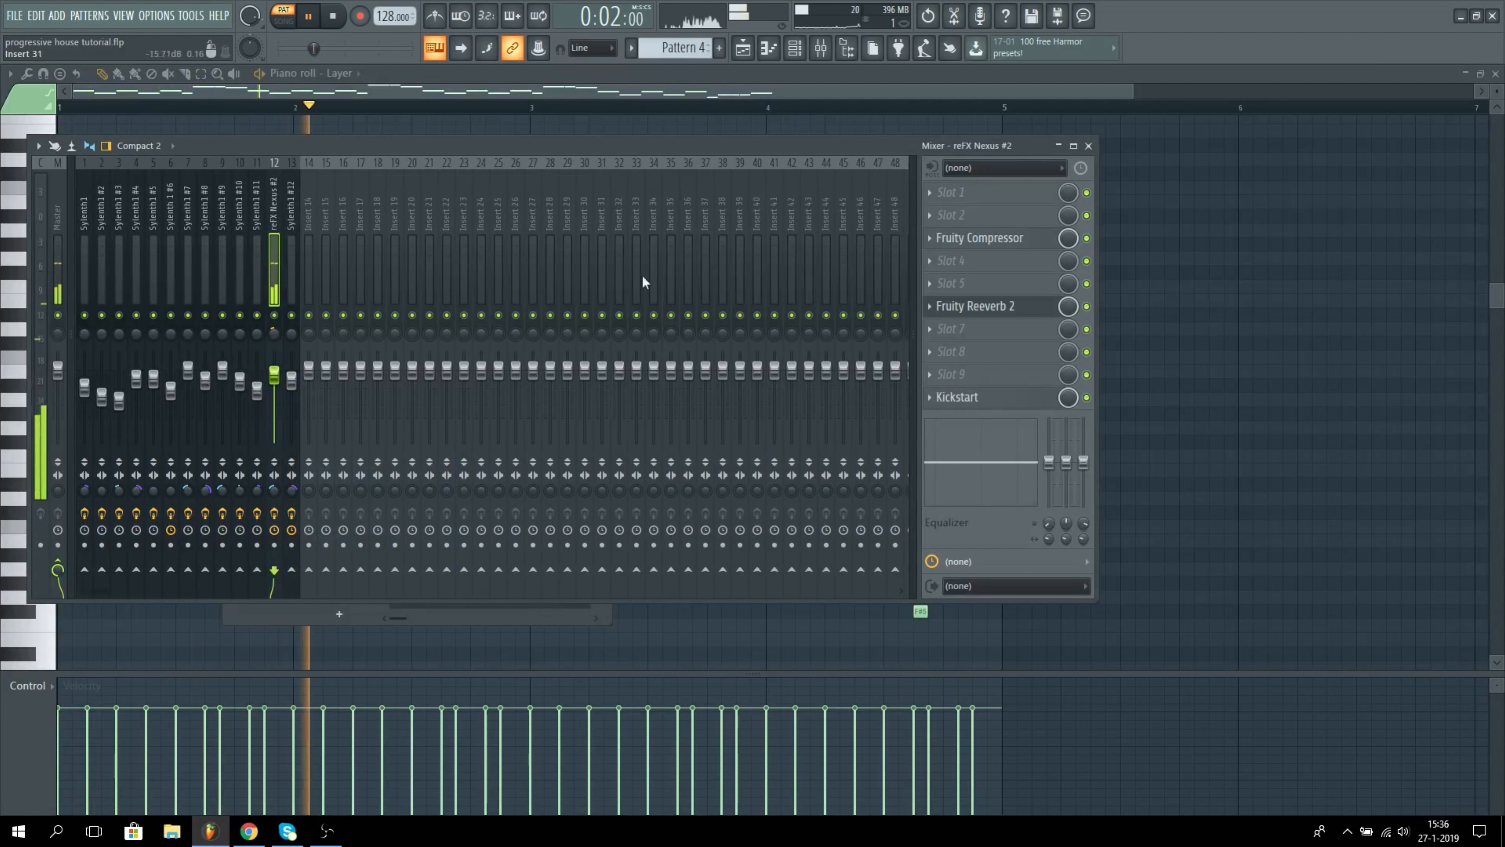
pyautogui.press('space')
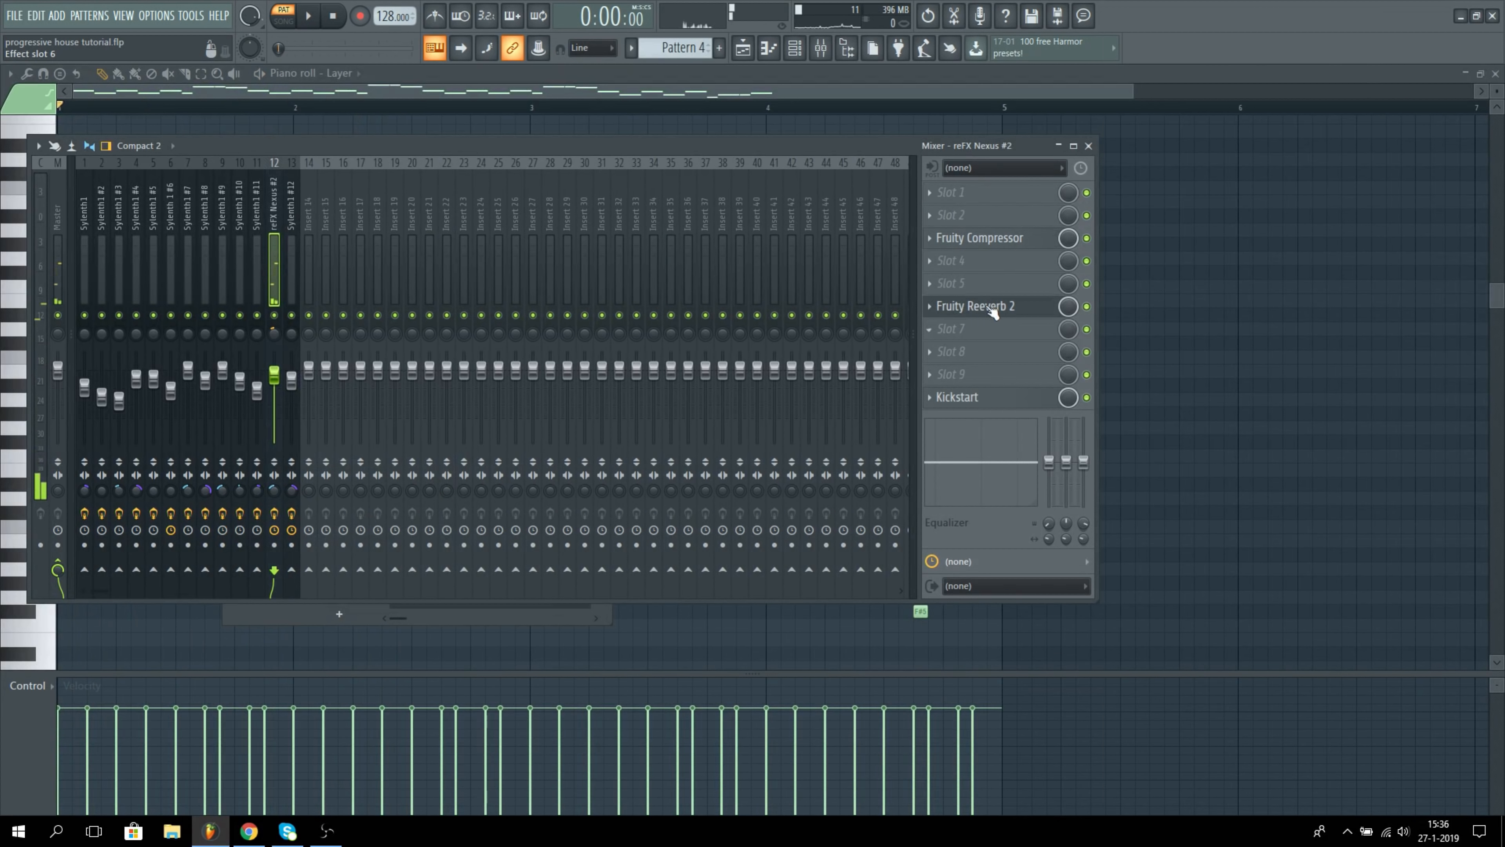
# Step: Solo Sylenth1 #12 with the Layer enabled, play the melody, and view the effects on its mixer track
pyautogui.click(800, 50)
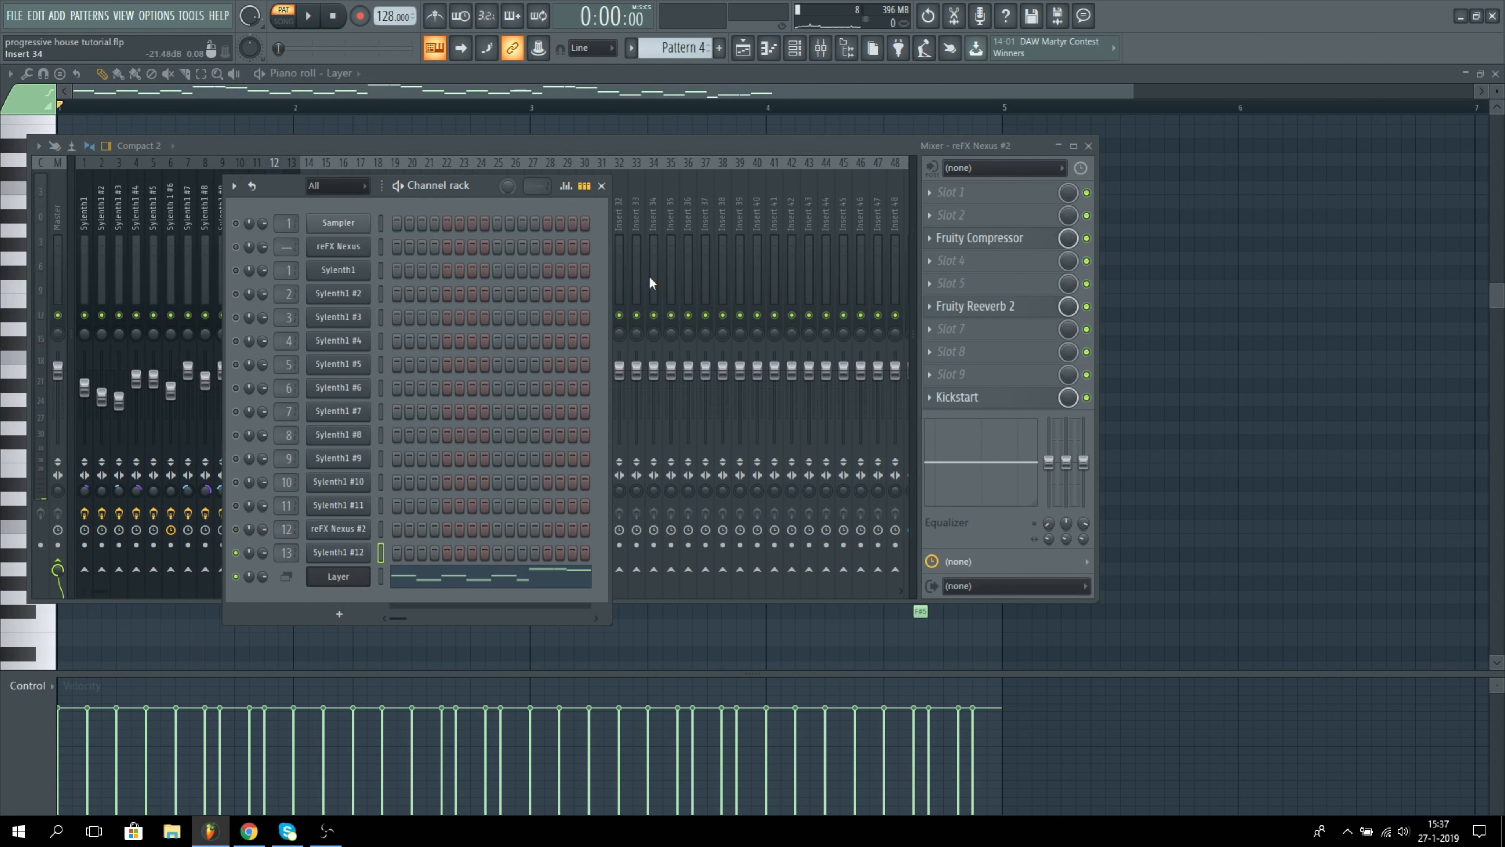
pyautogui.moveTo(650, 278); pyautogui.dragTo(294, 263)
pyautogui.press('space')
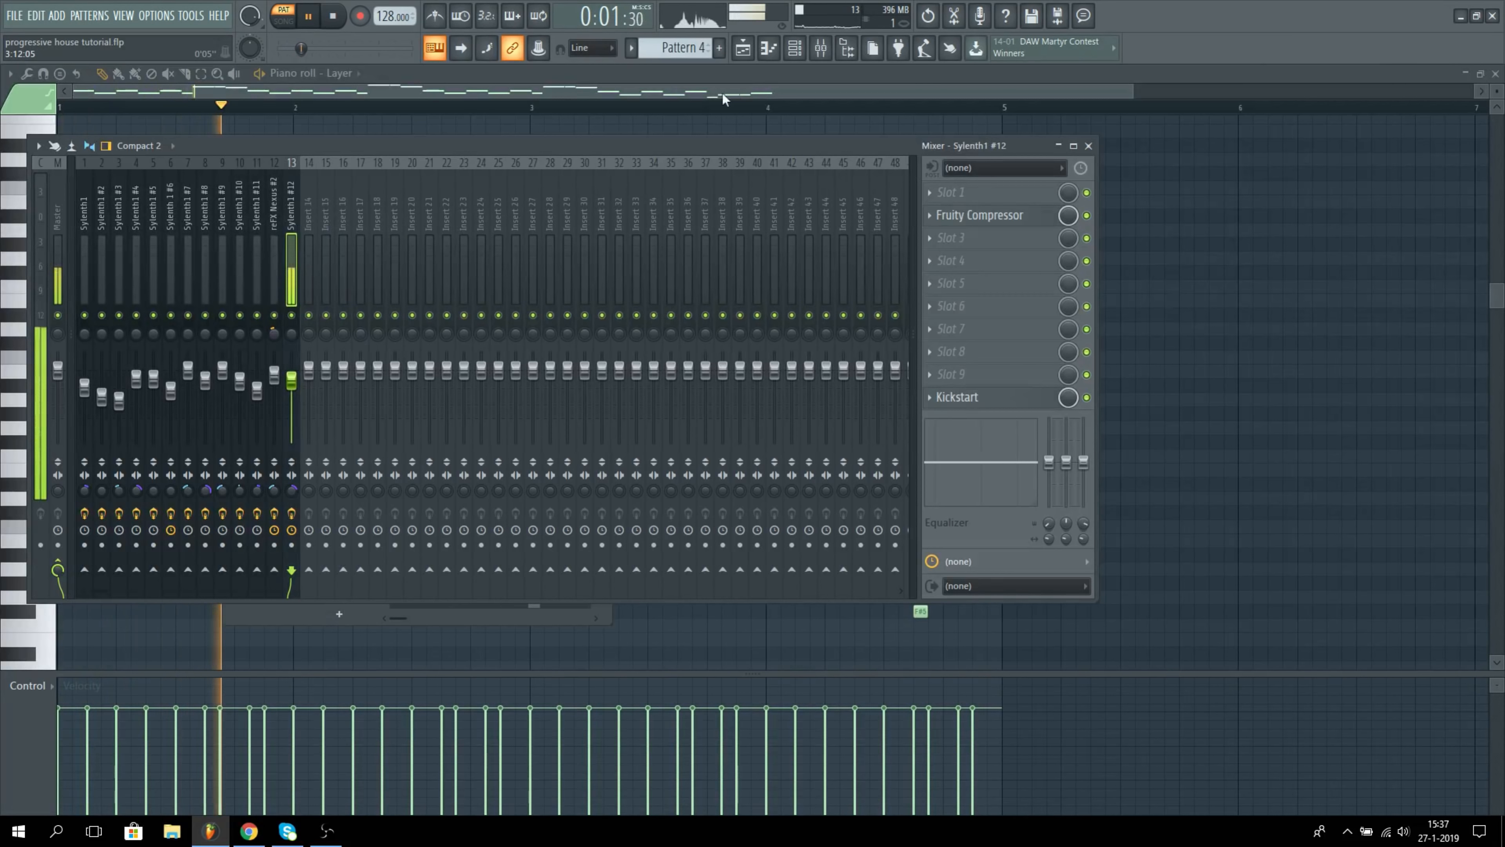
pyautogui.press('space')
# Step: Unmute all channels and play the Pattern 4 melody through the full Layer, viewing it in the playlist and channel rack
pyautogui.click(795, 48)
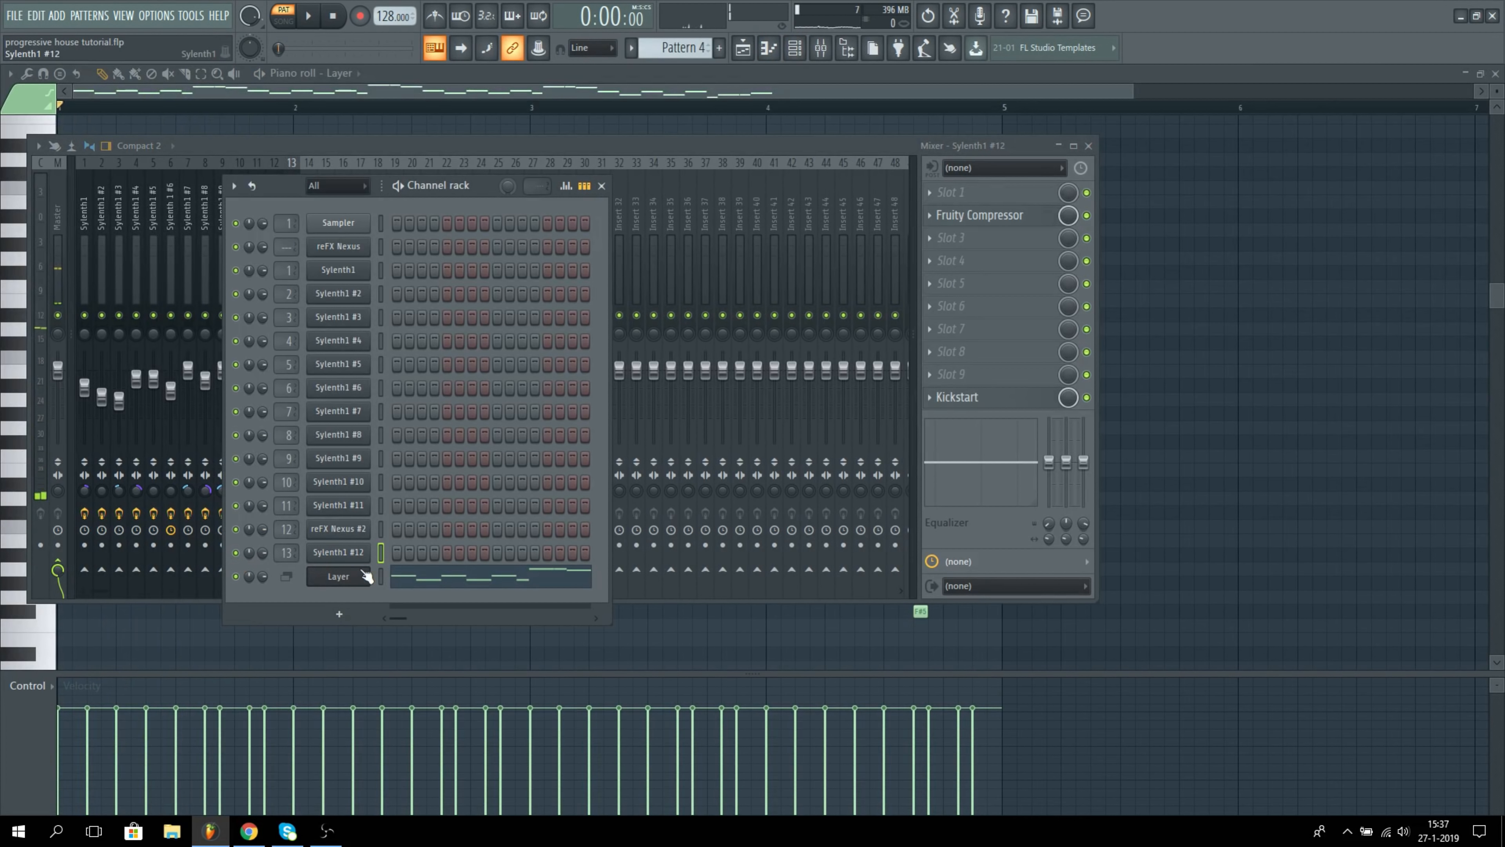
pyautogui.press('space')
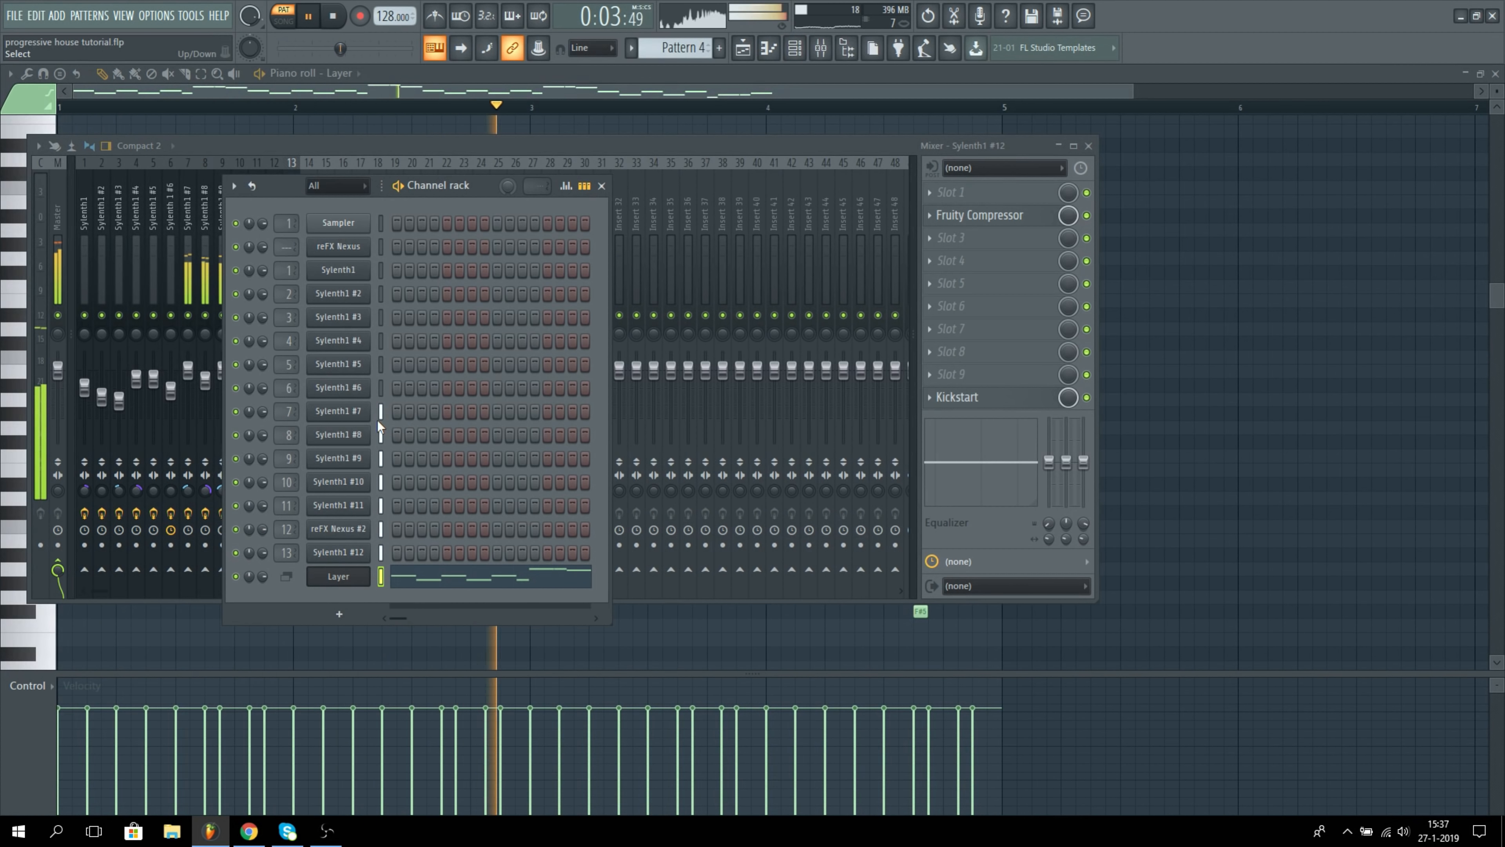
pyautogui.click(743, 47)
pyautogui.click(795, 49)
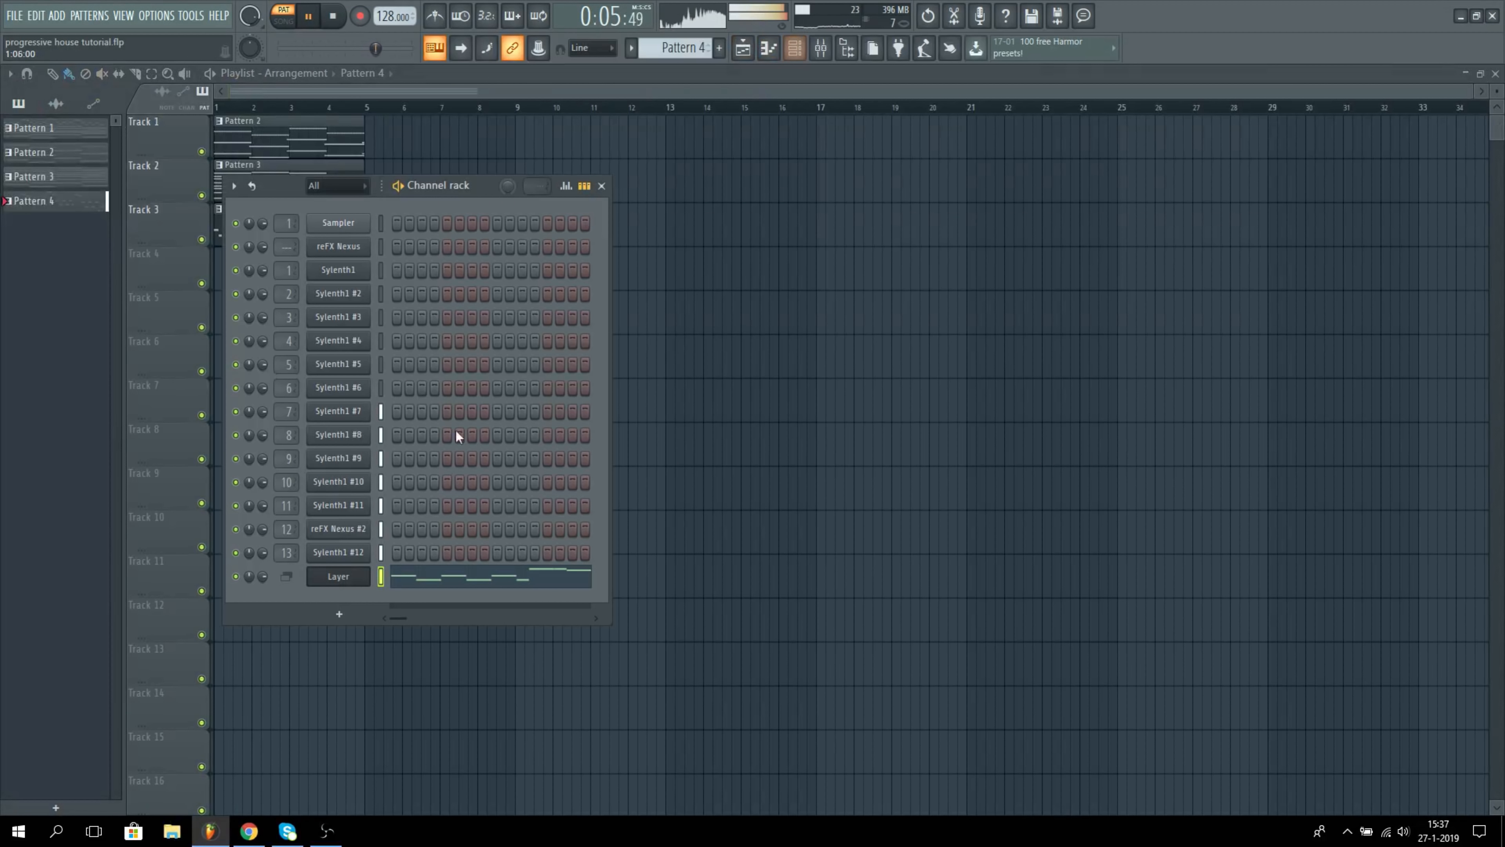
pyautogui.click(446, 579)
pyautogui.press('space')
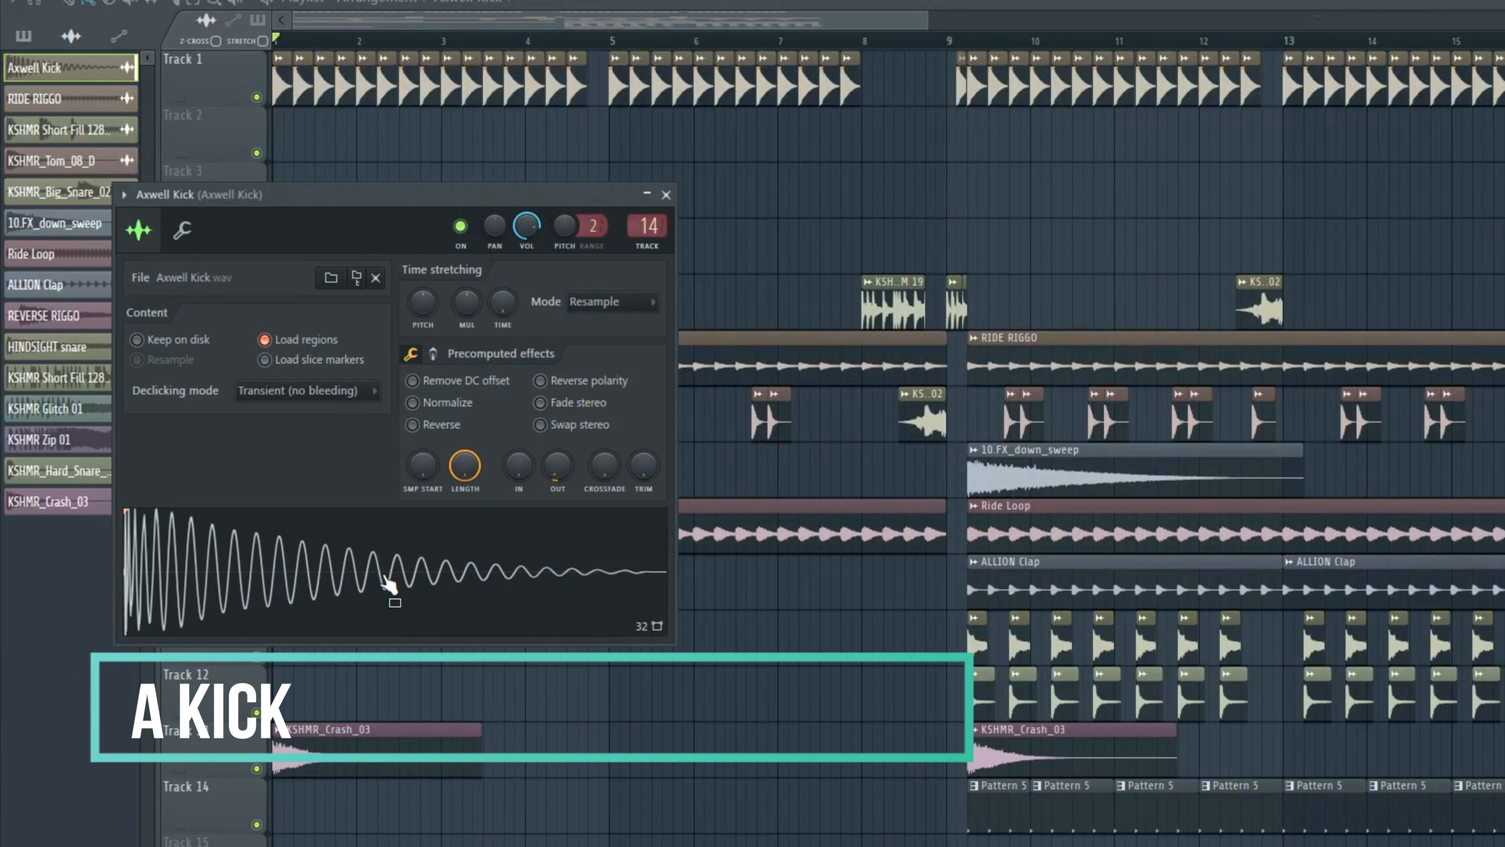
# Step: Review the sample settings of Axwell Kick, RIDE RIGGO and 10.FX_down_sweep, closing each window
pyautogui.click(666, 195)
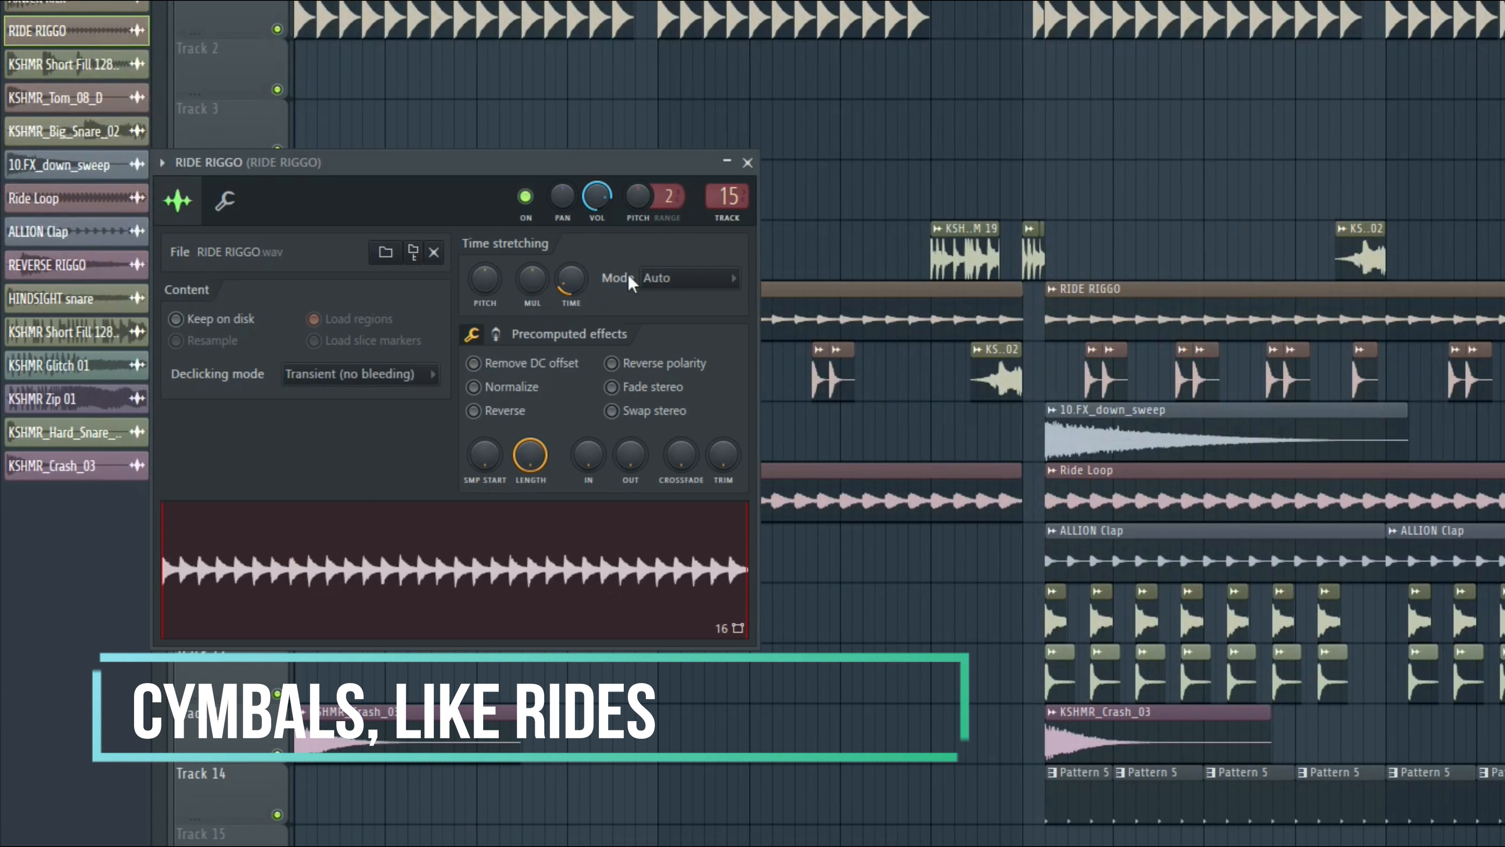
pyautogui.click(747, 162)
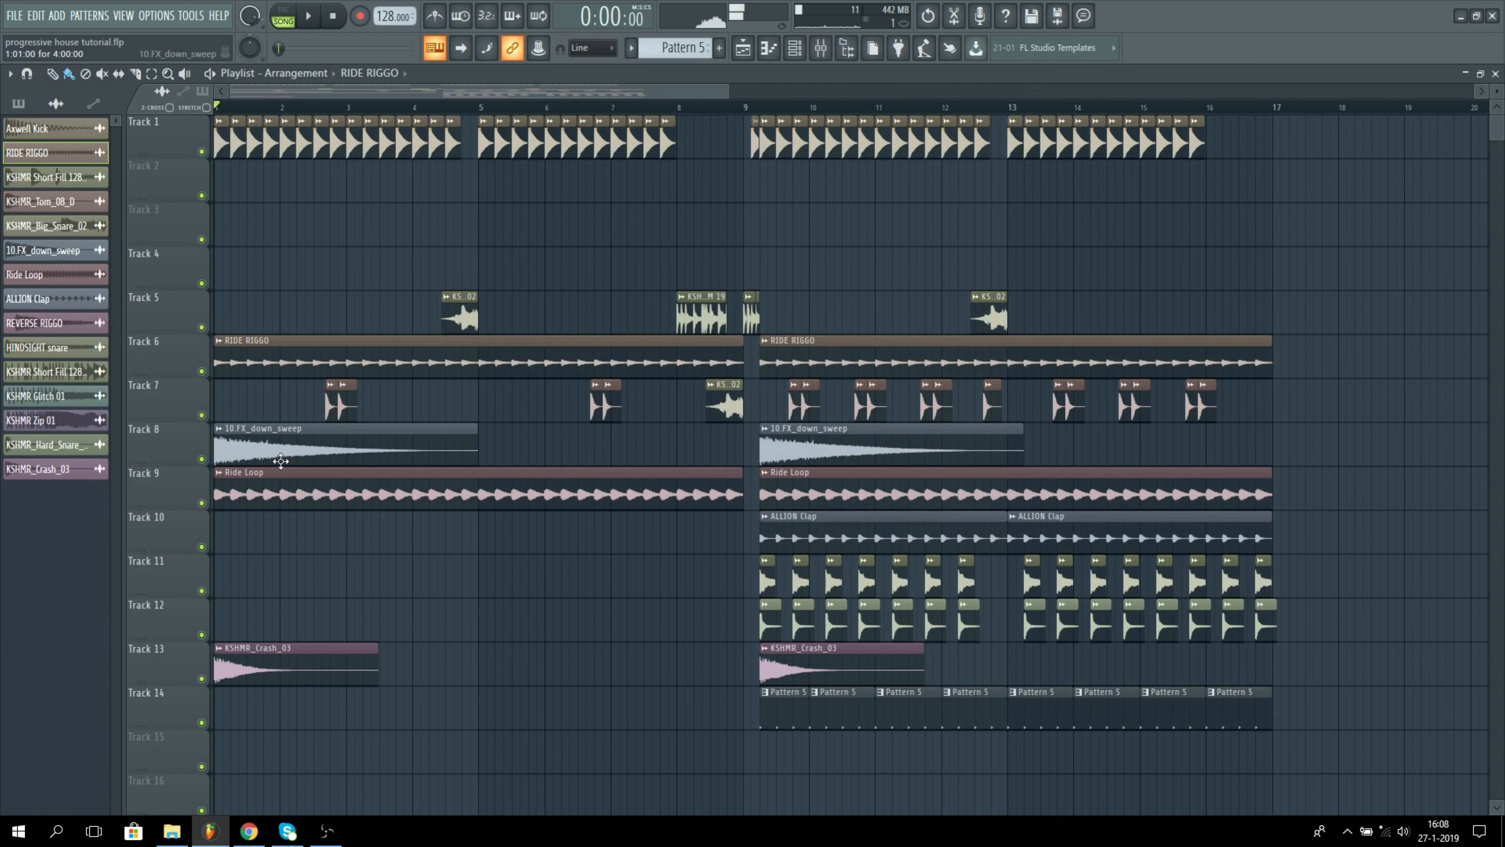
pyautogui.doubleClick(281, 461)
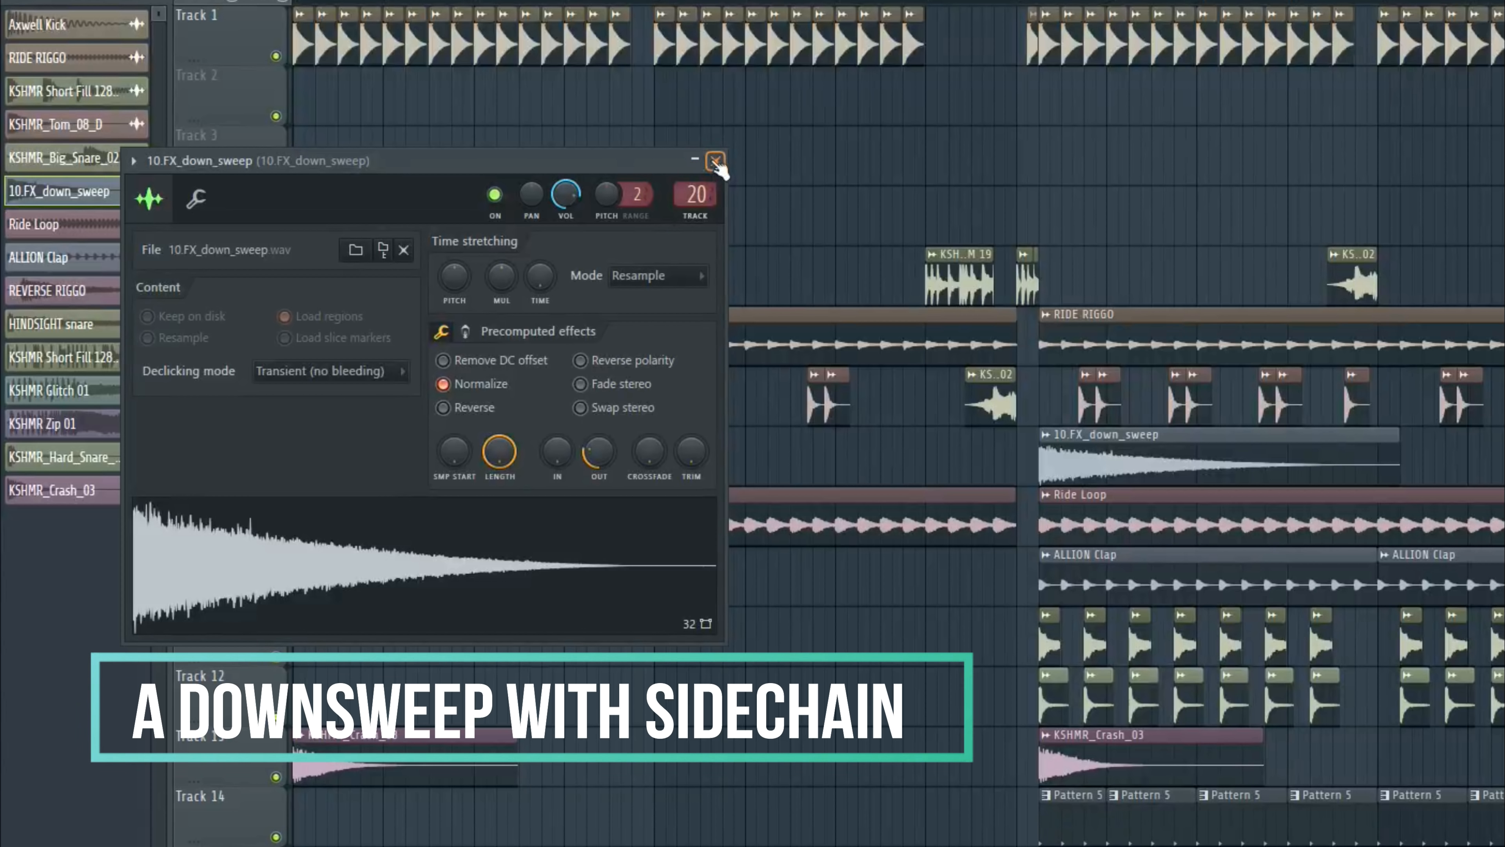
pyautogui.click(716, 160)
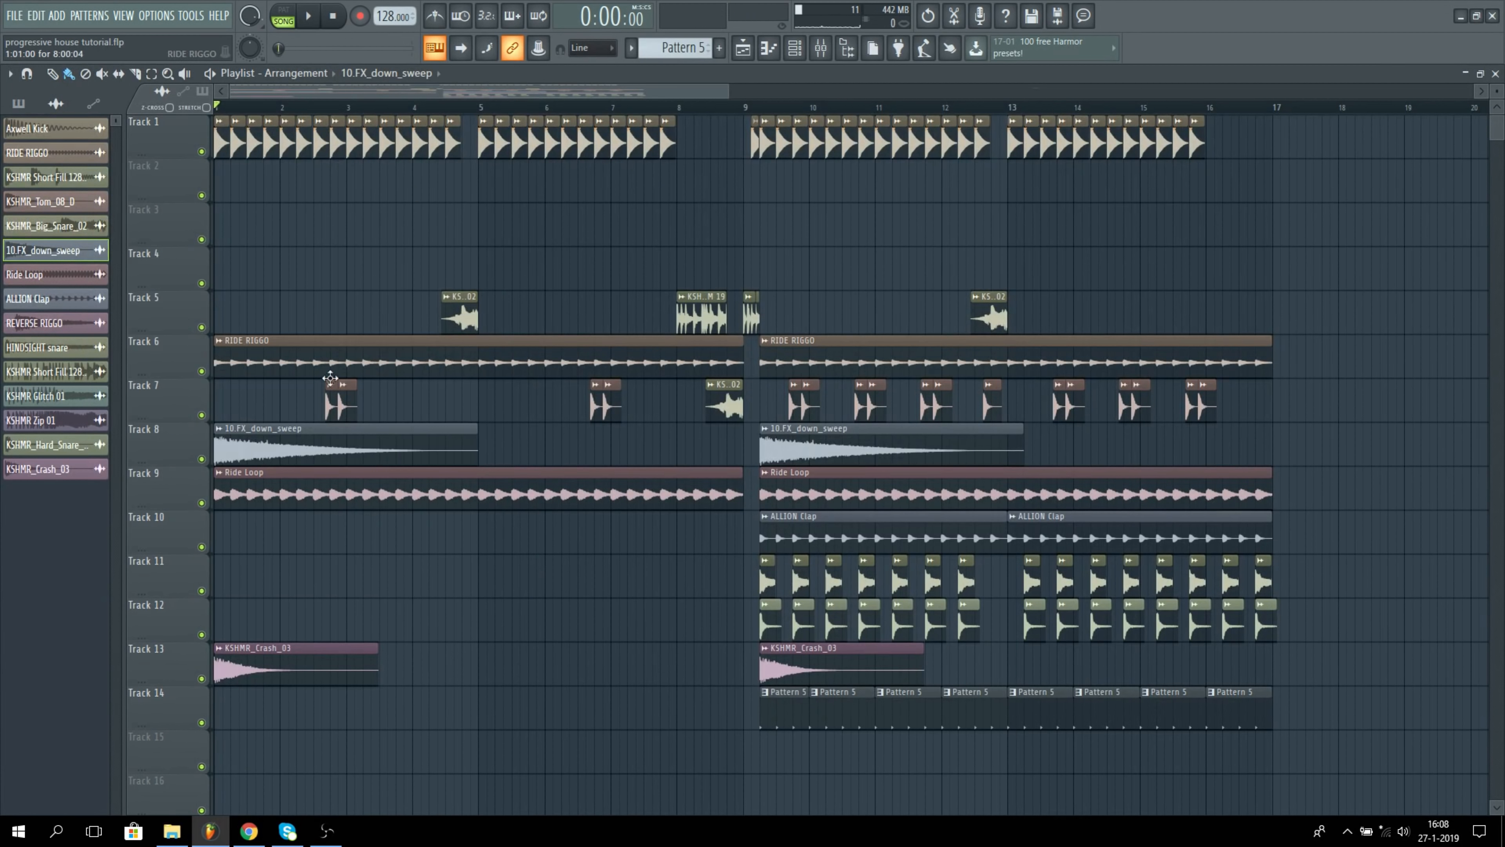
# Step: Review the sample settings of the Ride Loop clip on Track 9 and the KSHMR_Crash_03 clip on Track 13
pyautogui.doubleClick(285, 481)
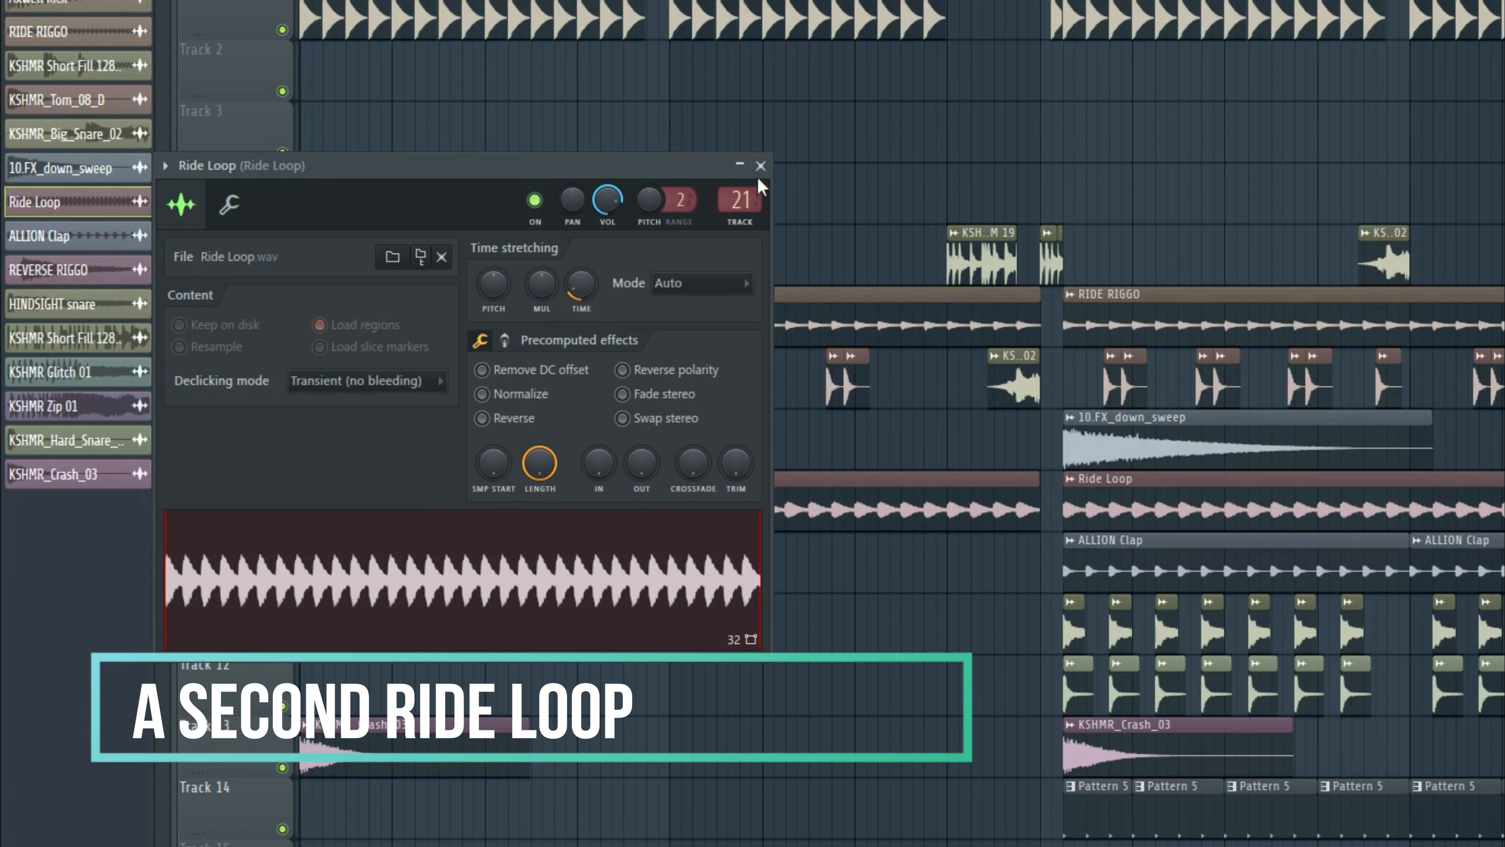
pyautogui.click(761, 166)
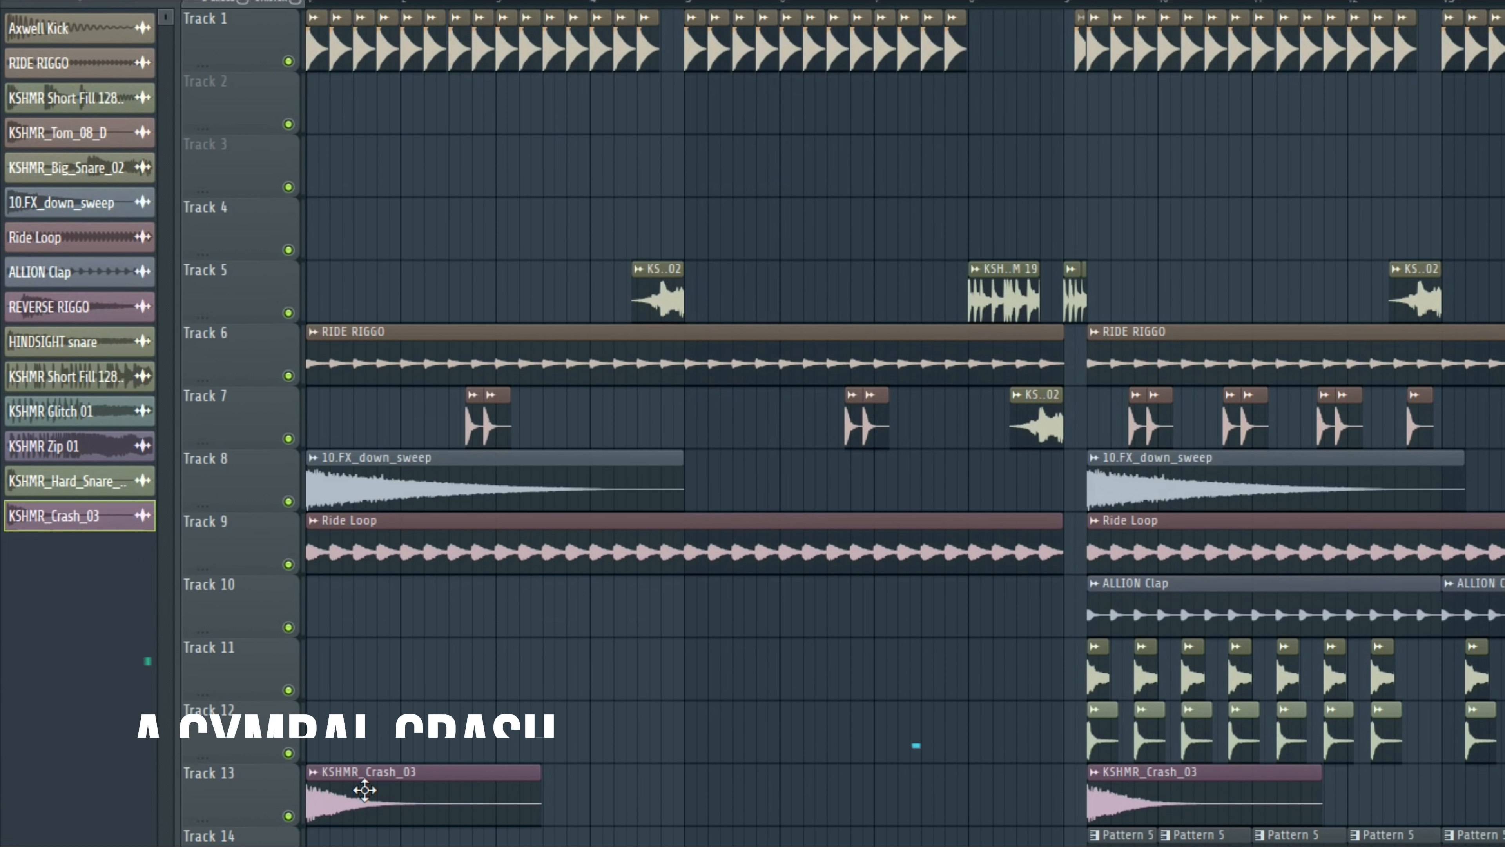
pyautogui.doubleClick(297, 664)
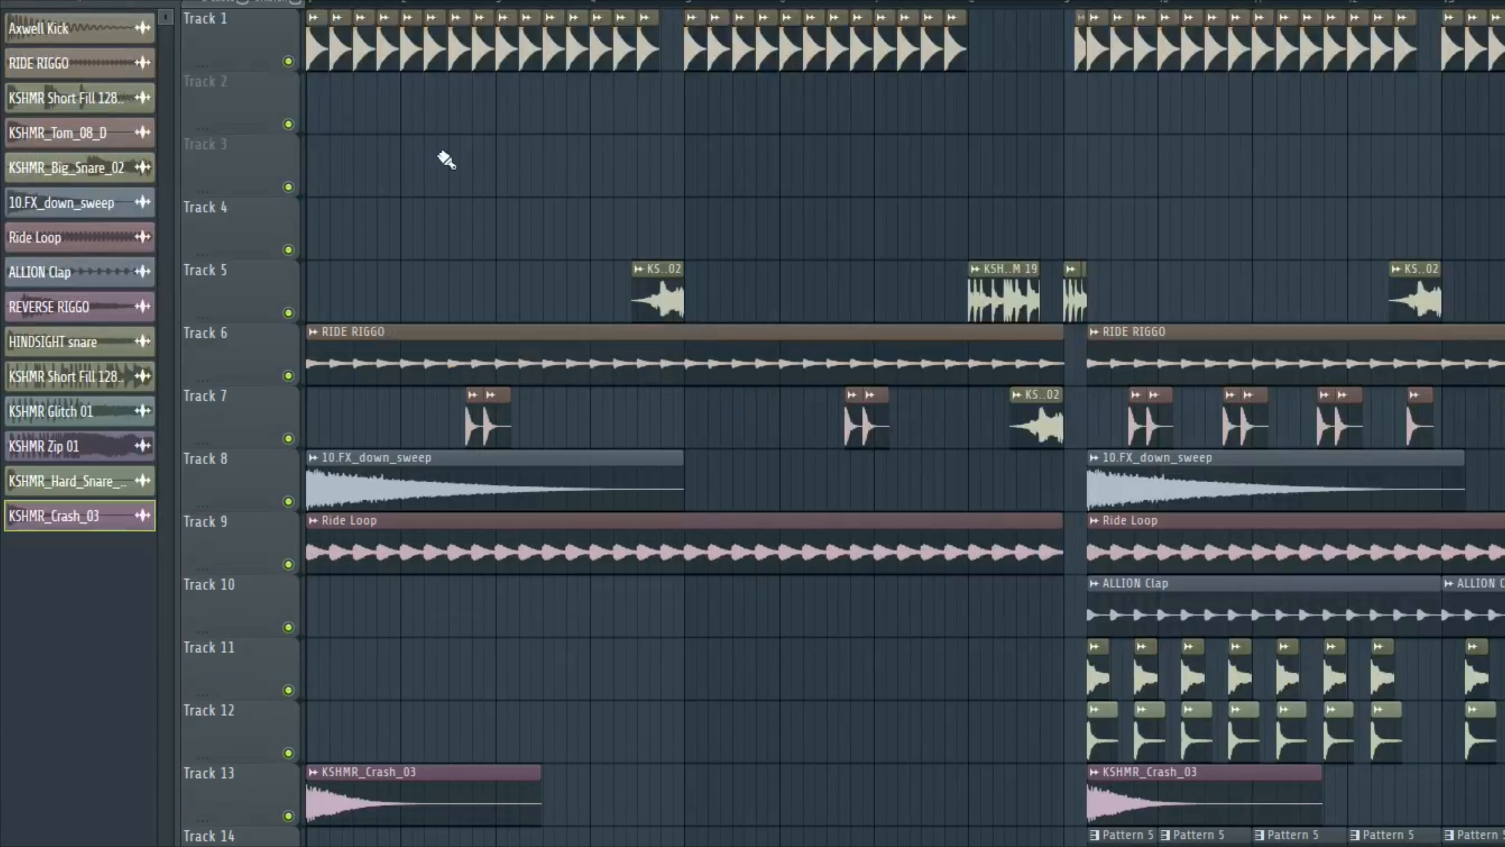
# Step: Play the drum arrangement from the start, then solo Track 7 and Track 5 to hear their hits and fills
pyautogui.press('space')
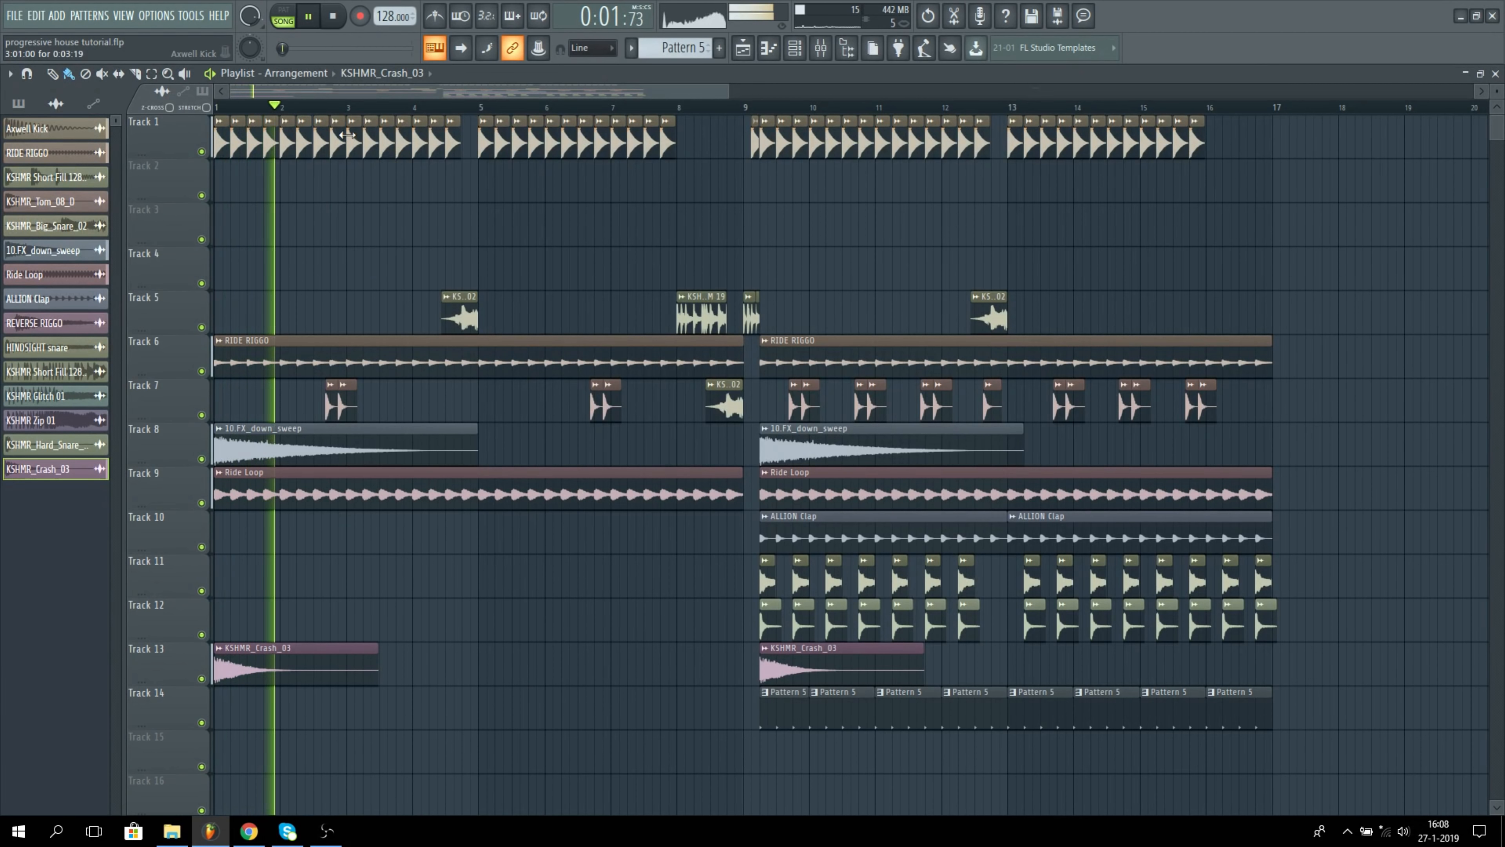
pyautogui.press('space')
pyautogui.rightClick(202, 415)
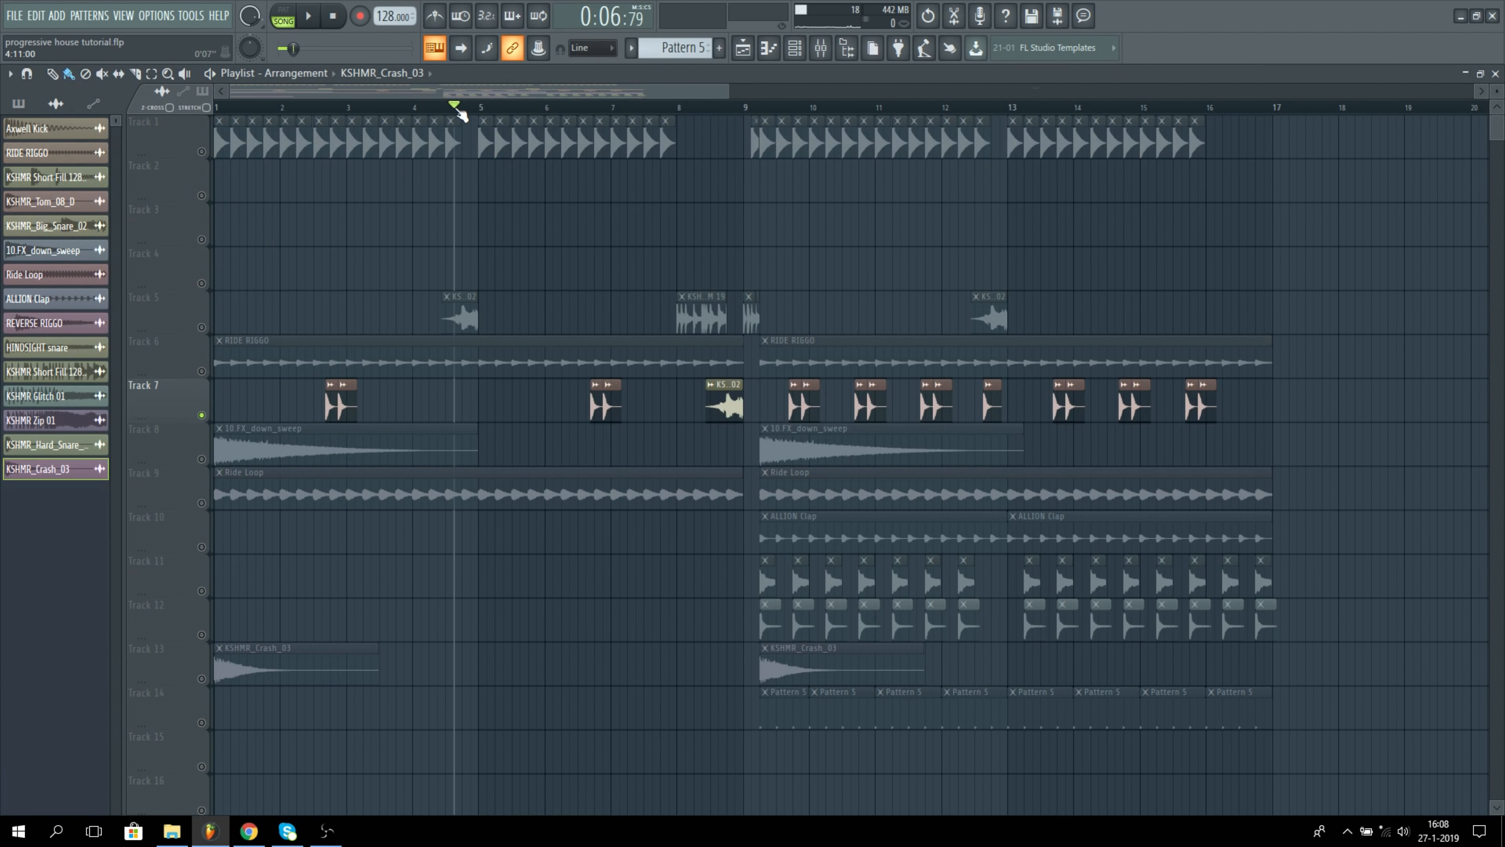
pyautogui.rightClick(201, 326)
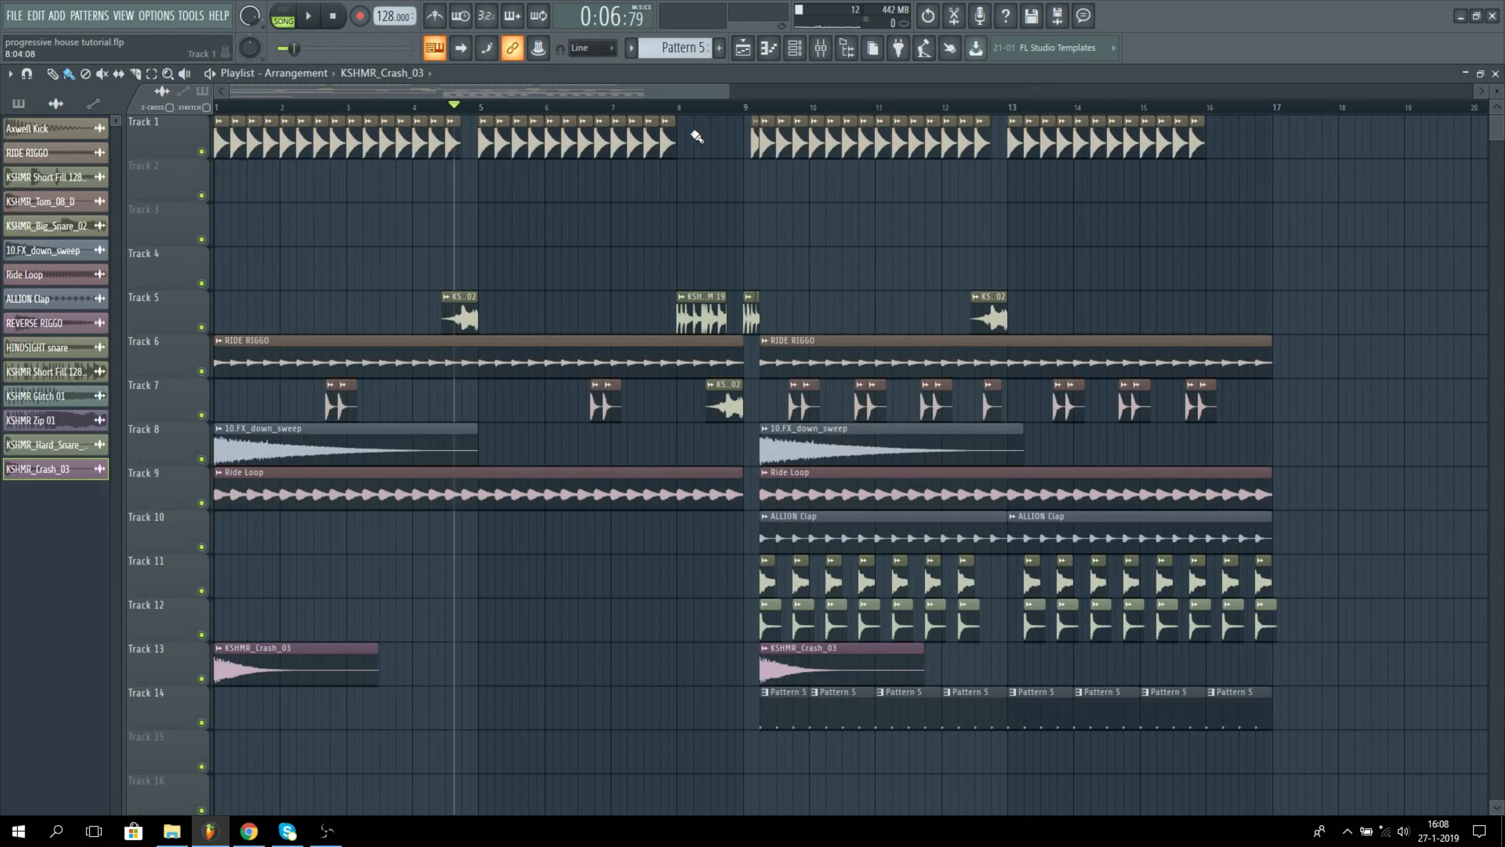
# Step: Play the fill from bar 8, then play the second half of the drum arrangement from bar 9
pyautogui.click(680, 109)
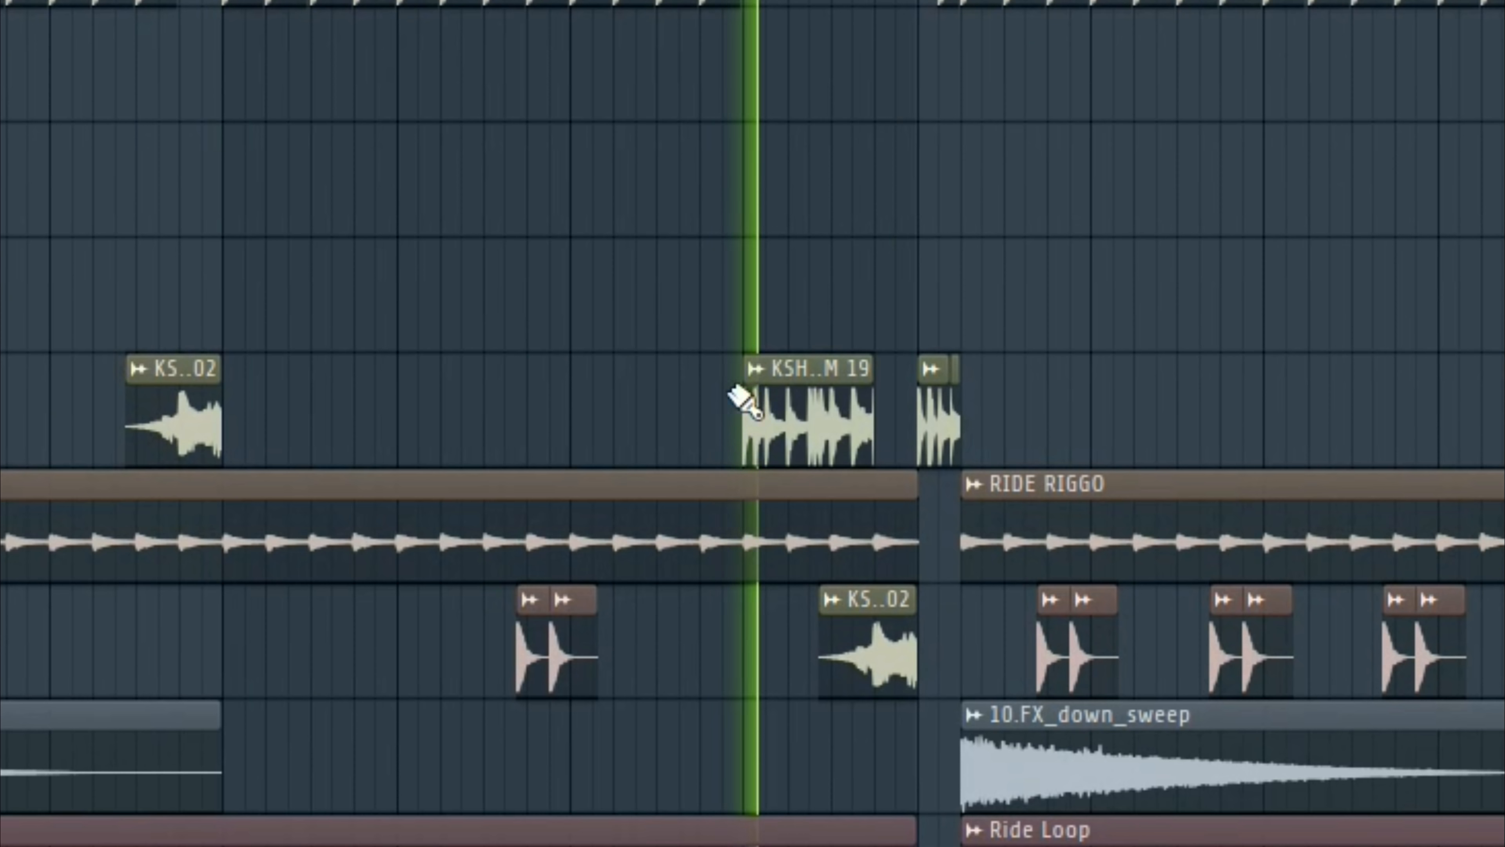
pyautogui.press('space')
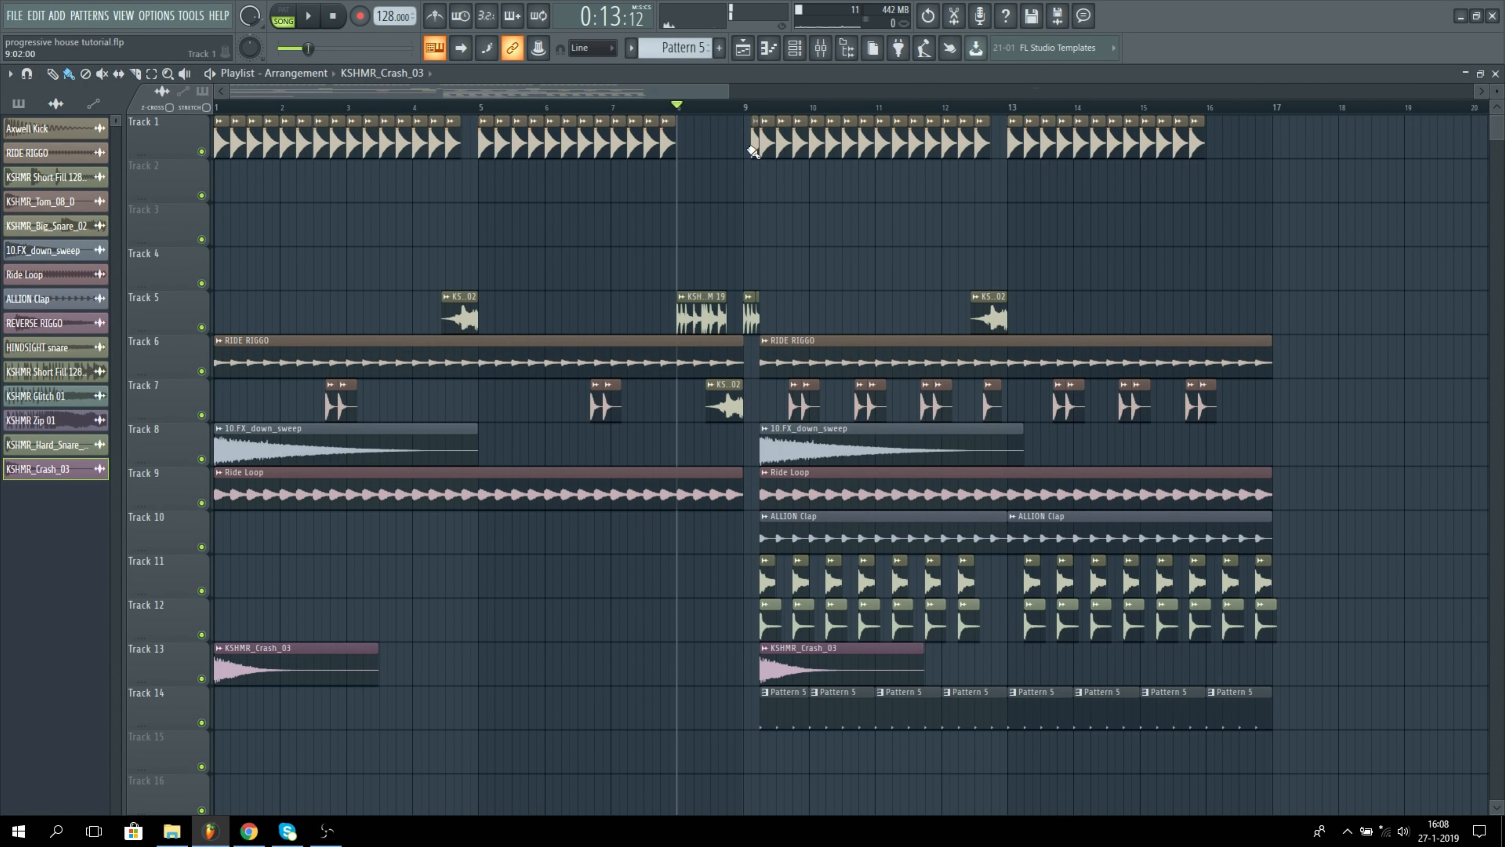
pyautogui.click(748, 109)
pyautogui.scroll(3, 747, 122)
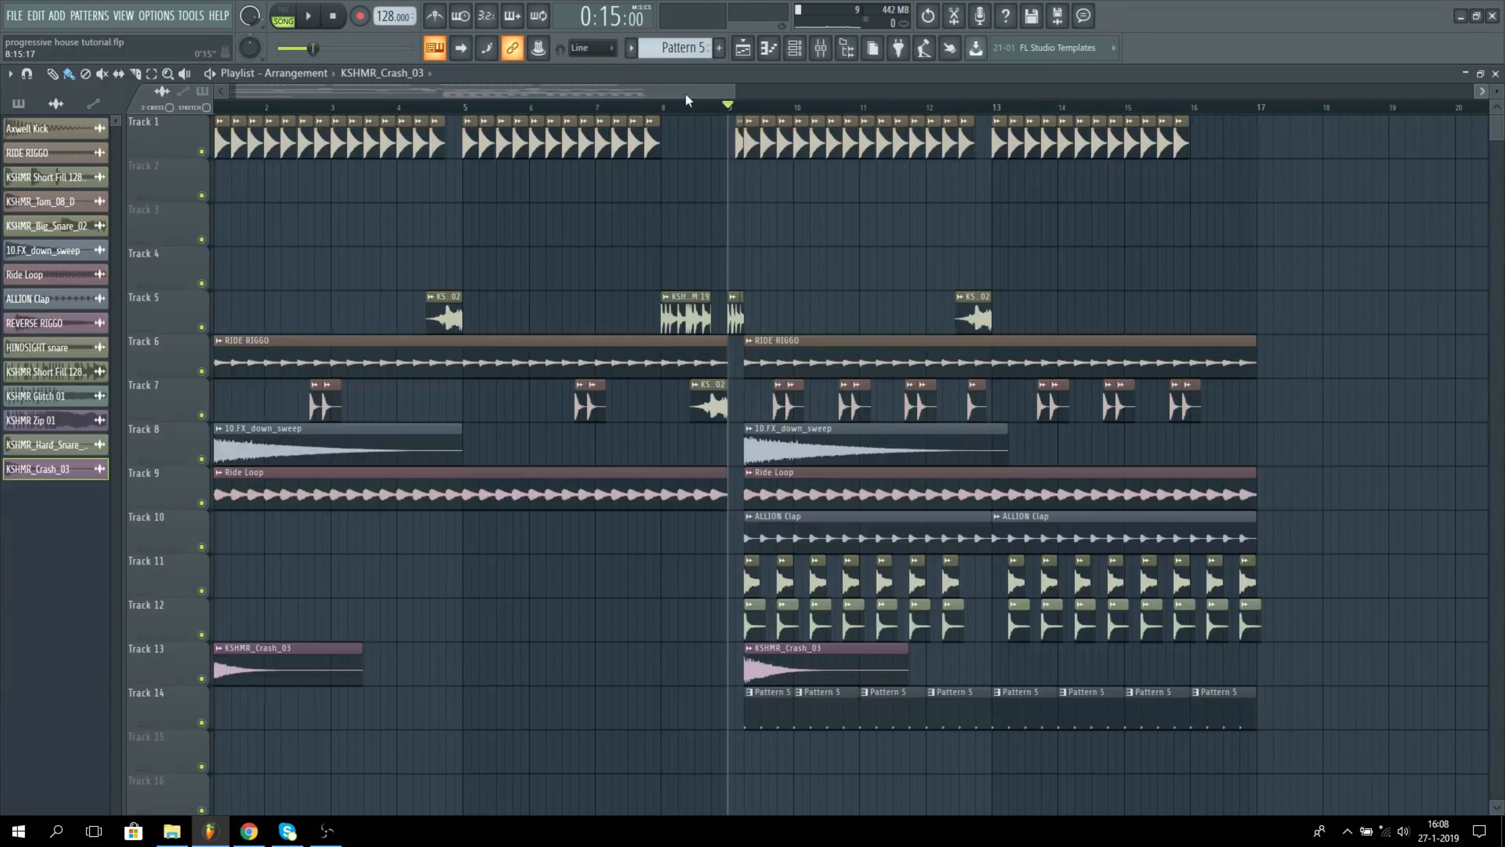
pyautogui.press('space')
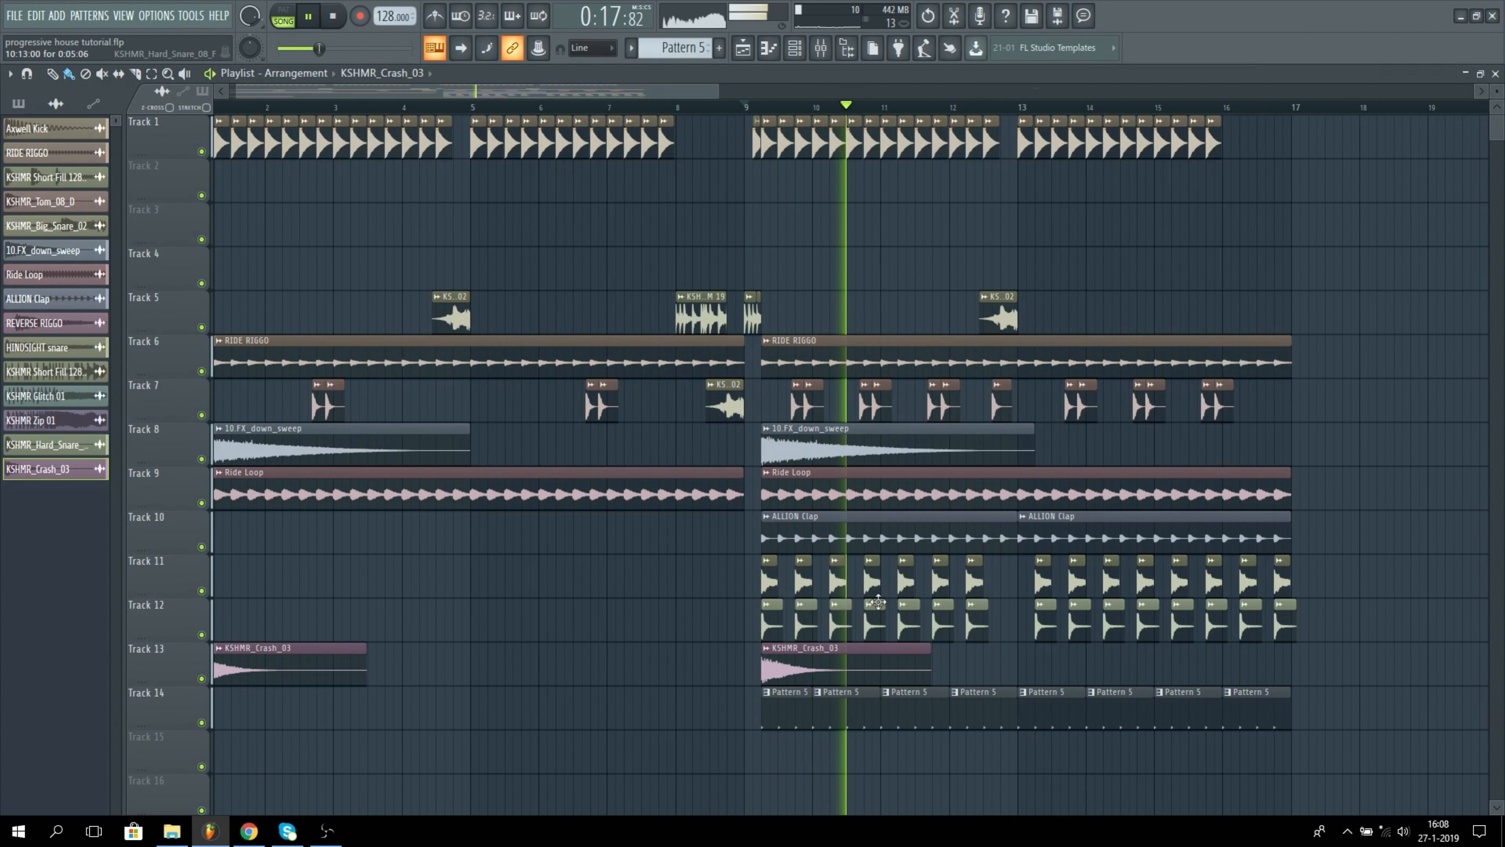
pyautogui.press('space')
# Step: Open the sample settings of the two snares, HINDSIGHT snare on Track 11 and KSHMR_Hard_Snare_08_F
pyautogui.click(772, 581)
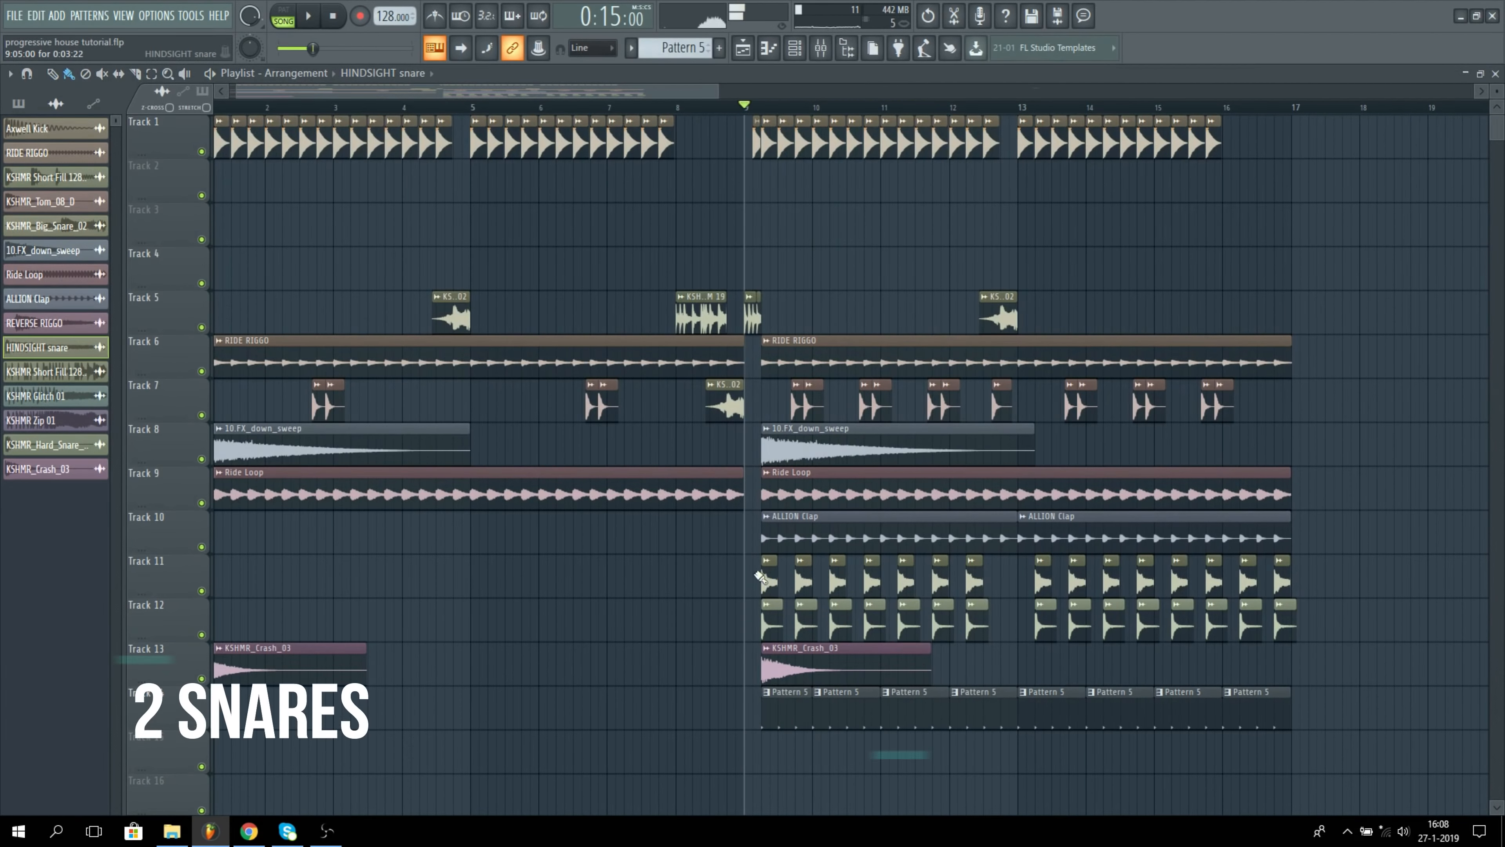
pyautogui.doubleClick(766, 580)
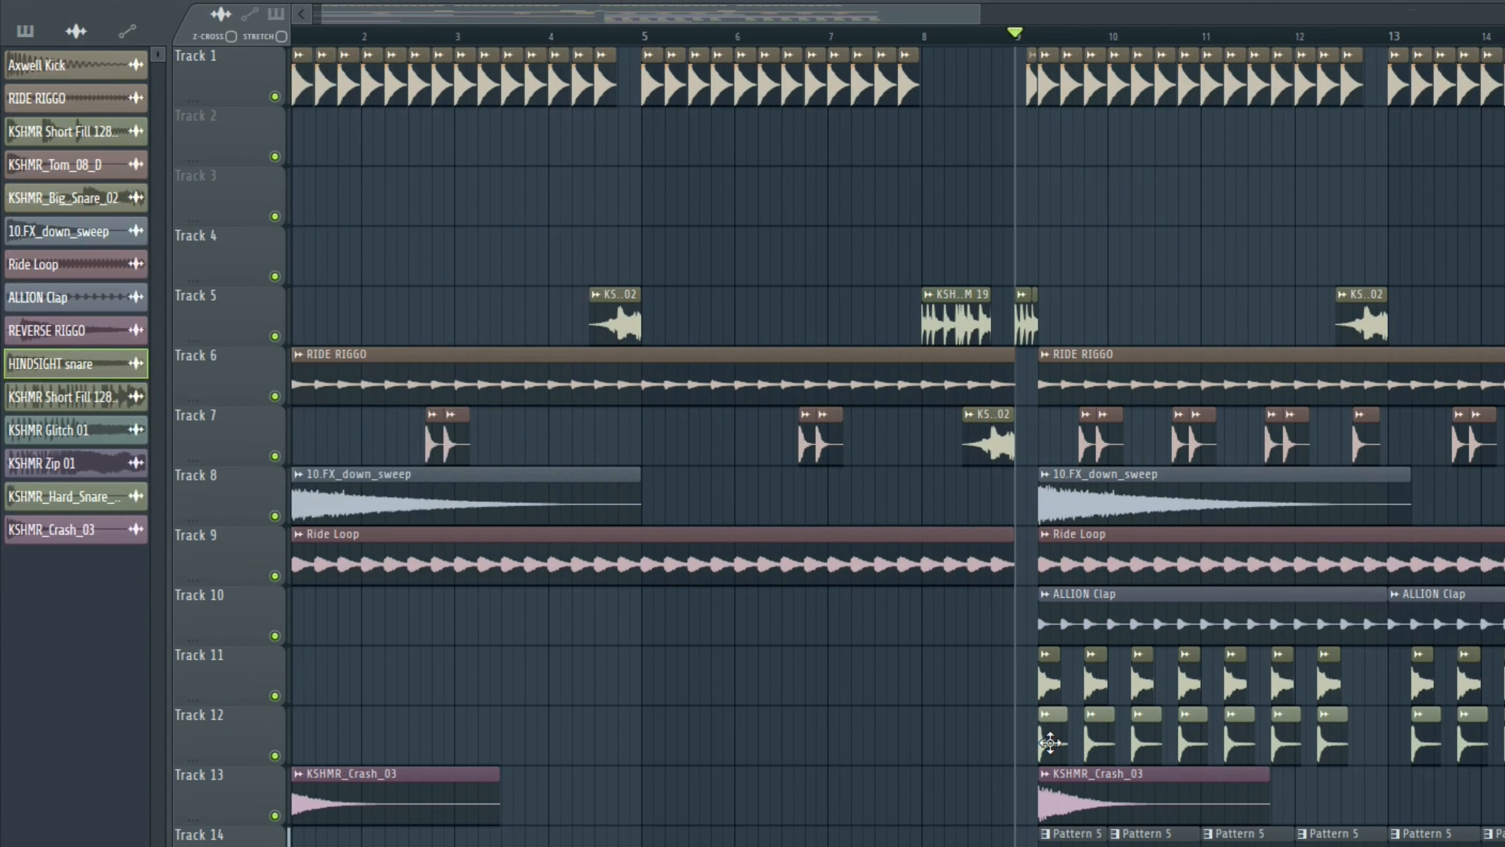
pyautogui.click(62, 496)
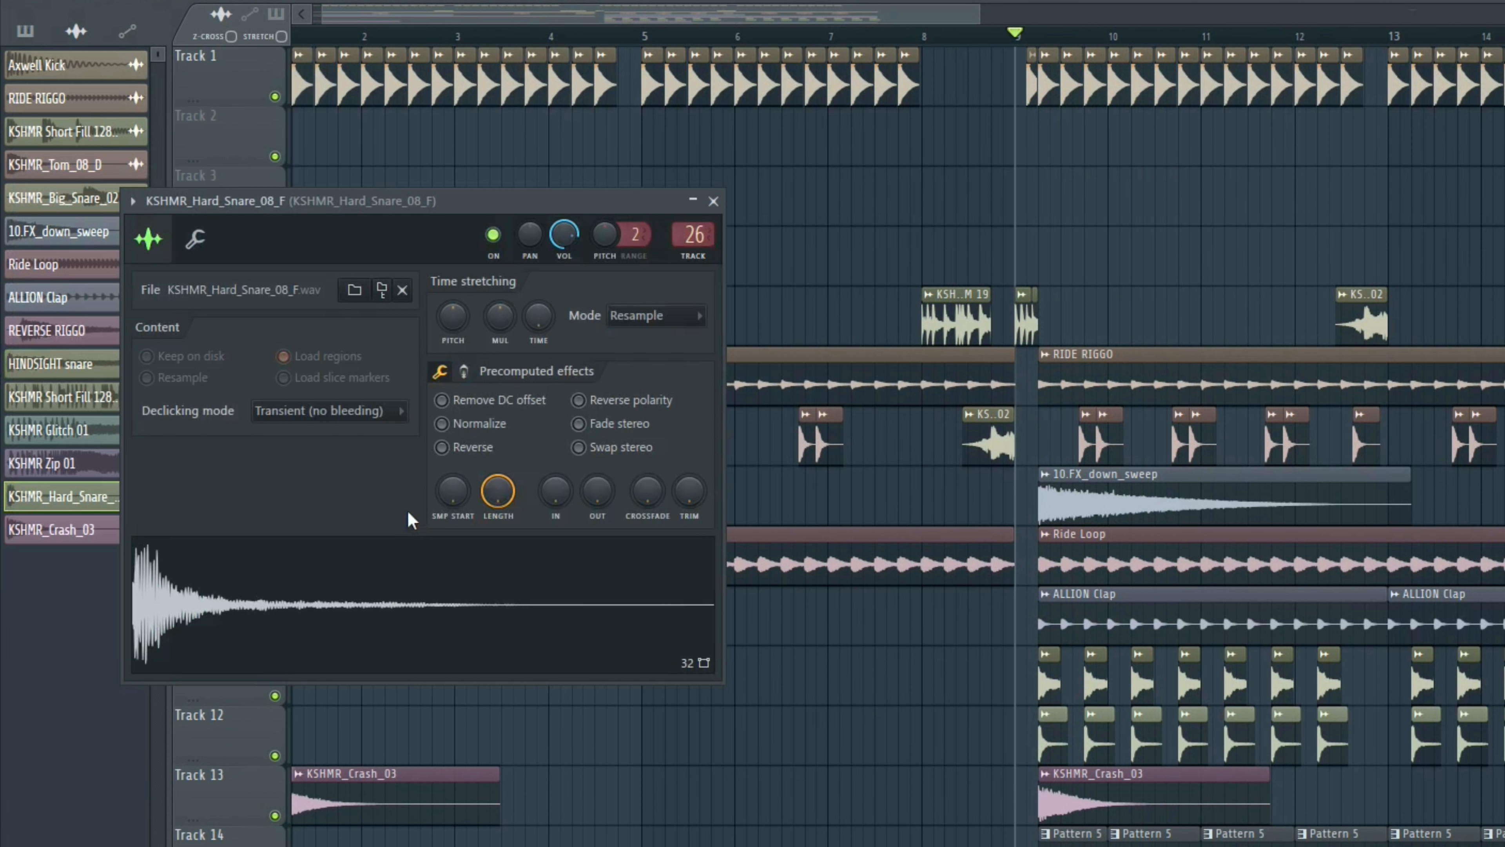
# Step: Close the hard snare's sample settings, return to the playlist and play only Pattern 5 with the KSHMR_Ride_06 hits
pyautogui.click(713, 201)
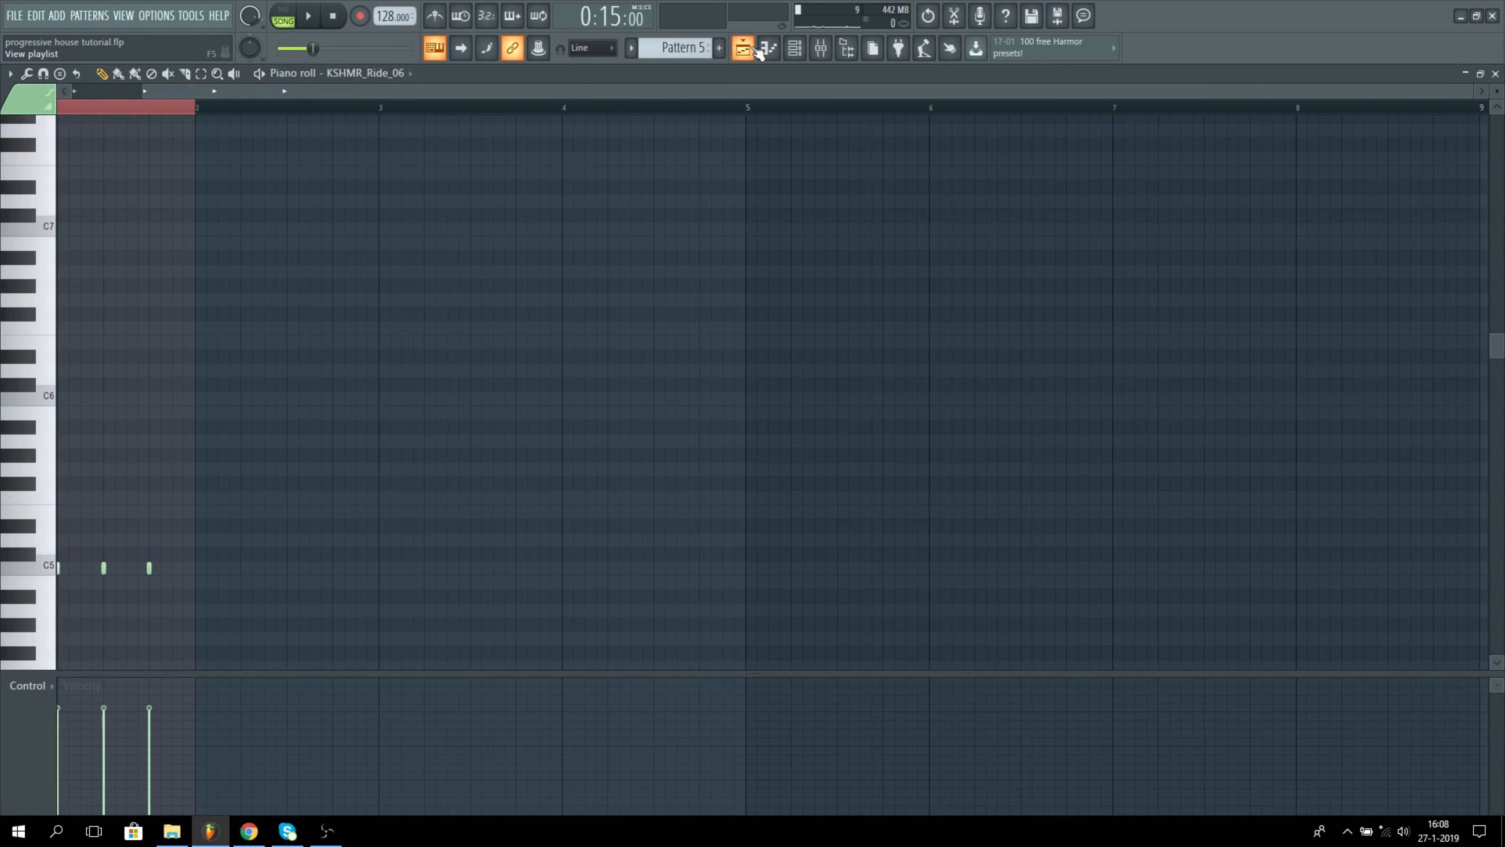
pyautogui.click(747, 48)
pyautogui.click(283, 22)
pyautogui.press('space')
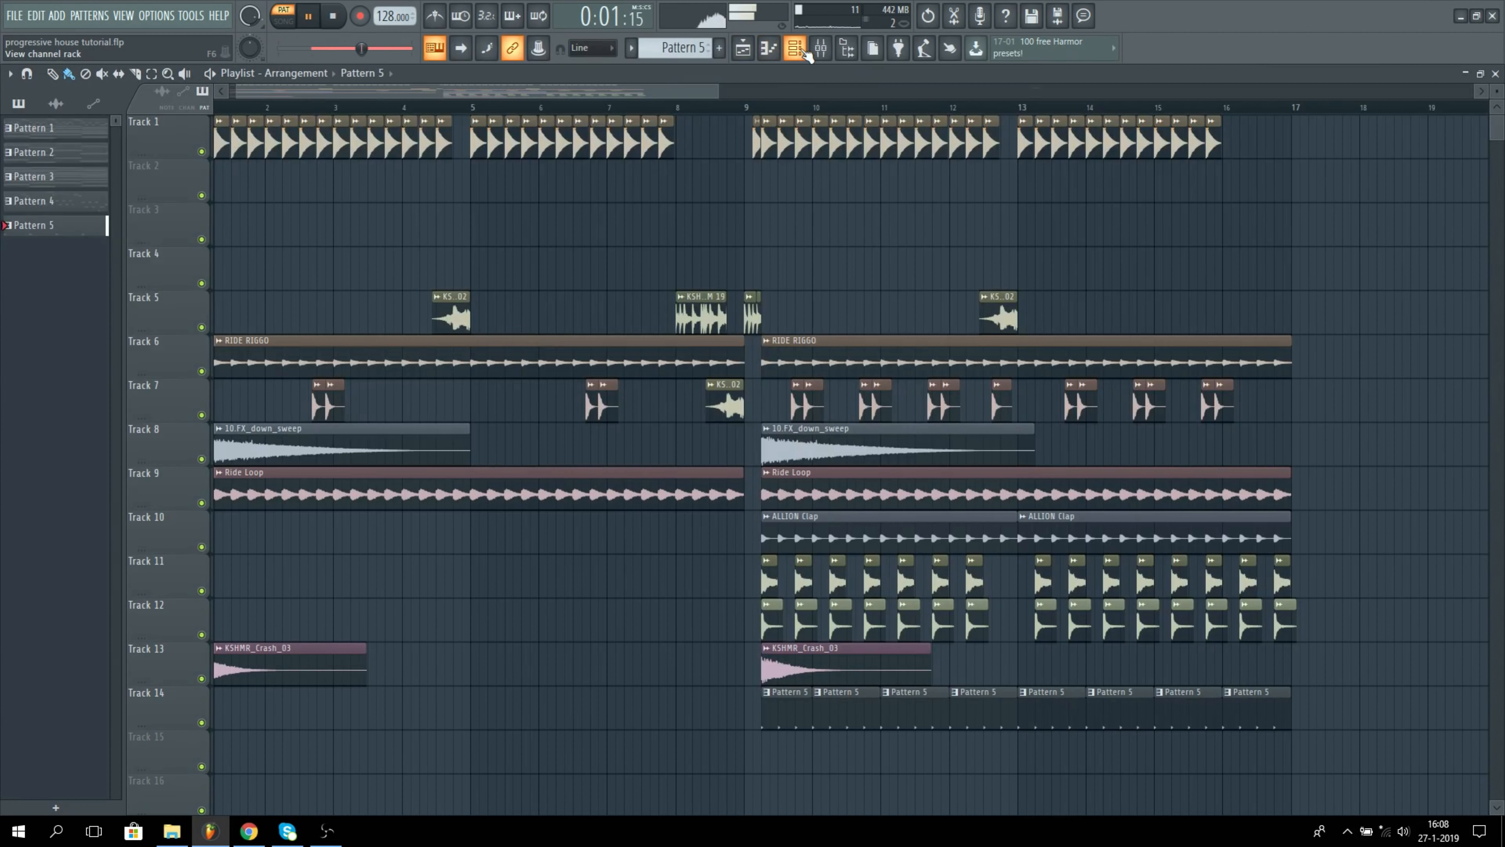
# Step: Switch back to song mode, isolate Tracks 1, 6 and 9, and play the kick and rides from the start
pyautogui.moveTo(302, 97); pyautogui.dragTo(257, 110)
pyautogui.press('space')
pyautogui.press('l')
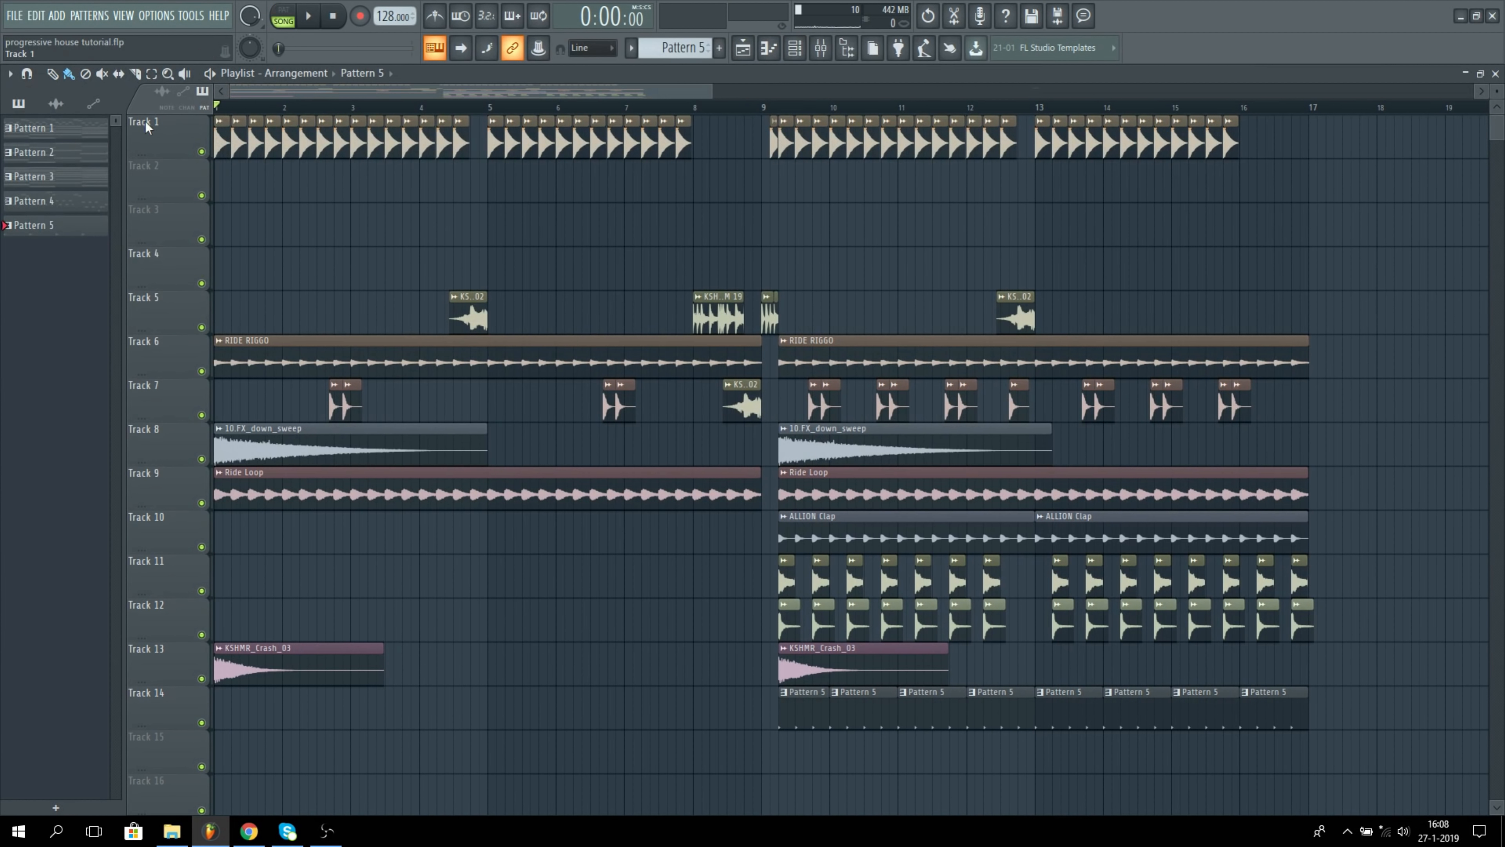
pyautogui.rightClick(202, 152)
pyautogui.click(201, 371)
pyautogui.click(201, 503)
pyautogui.press('space')
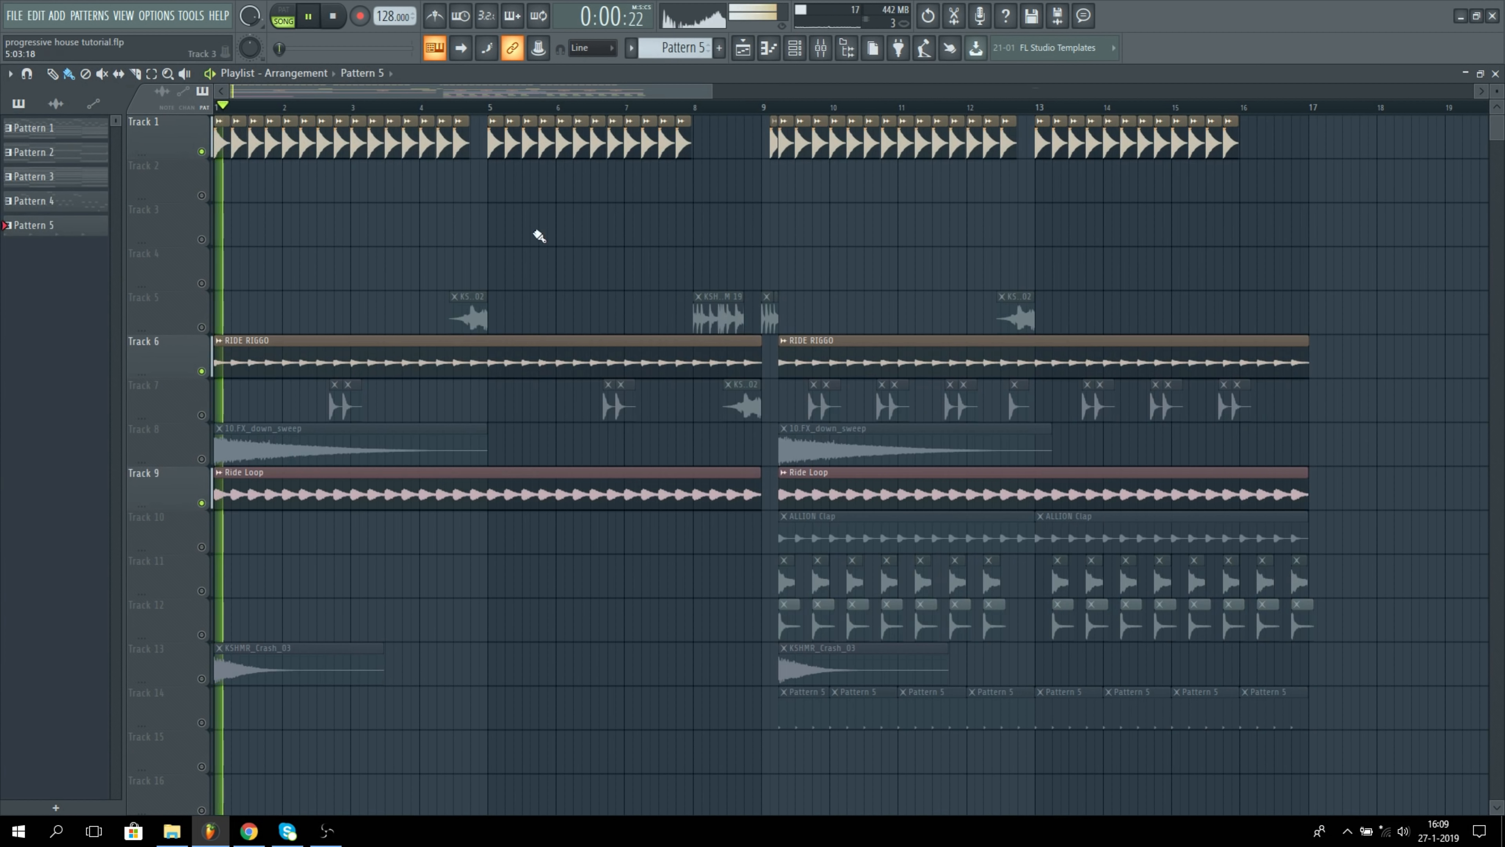
# Step: Inspect the track delay of the RIDE RIGGO mixer track, then stop playback and close the mixer
pyautogui.click(821, 47)
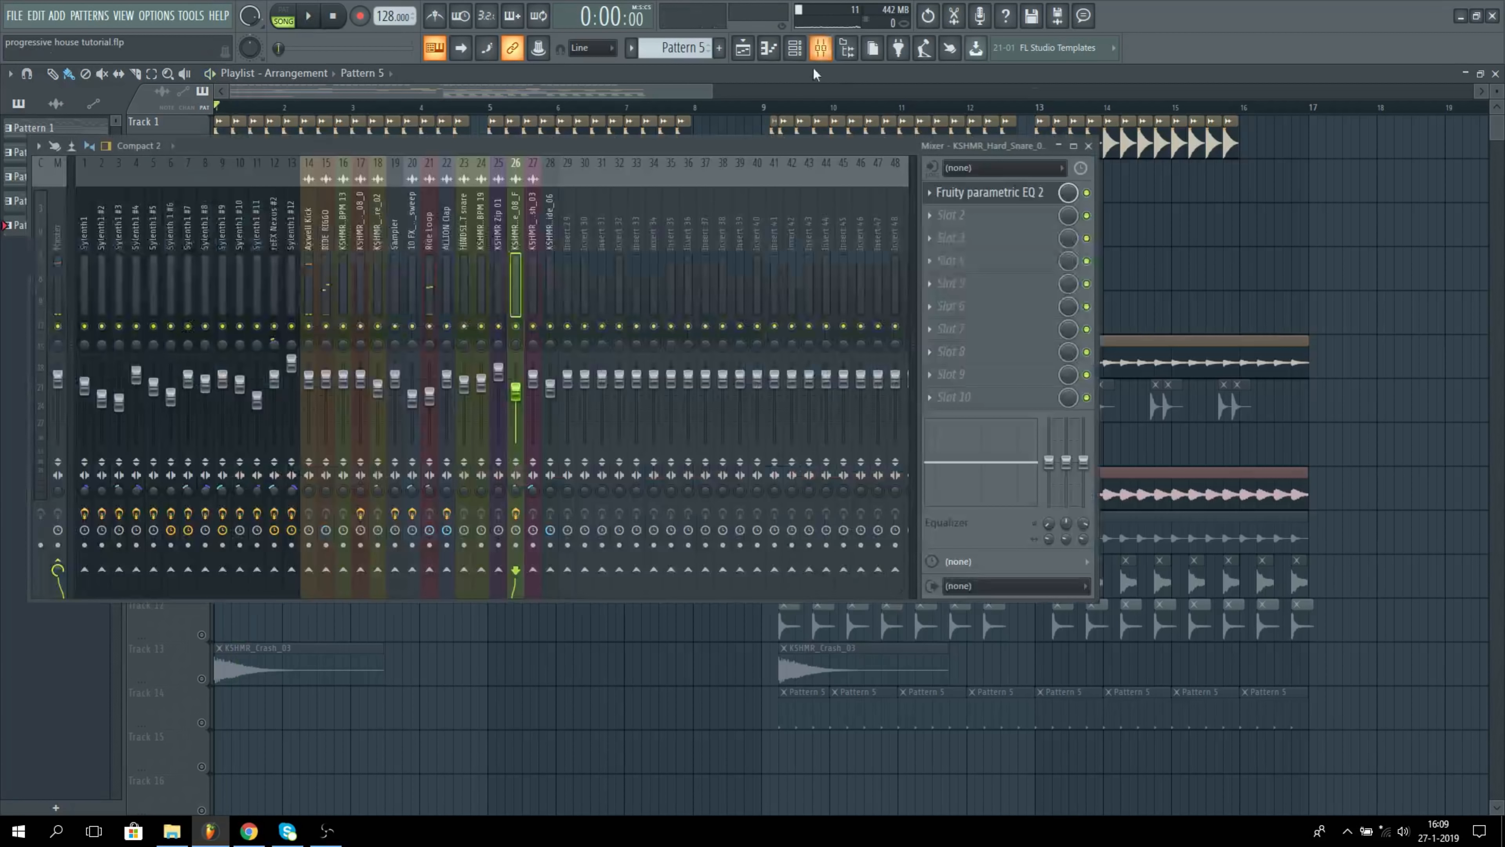
pyautogui.click(328, 286)
pyautogui.click(326, 530)
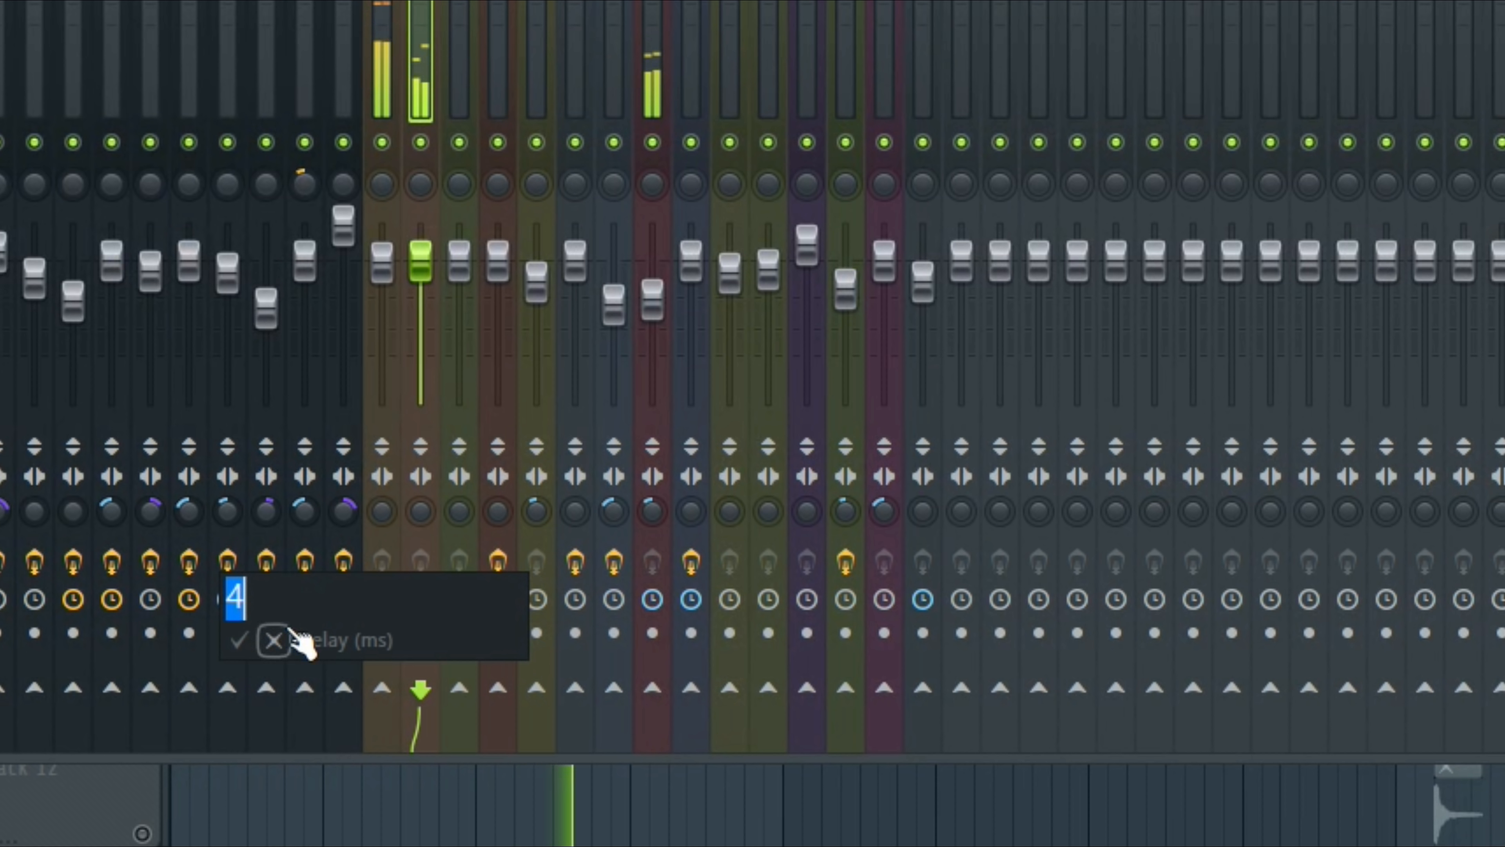
pyautogui.click(240, 640)
pyautogui.press('F12')
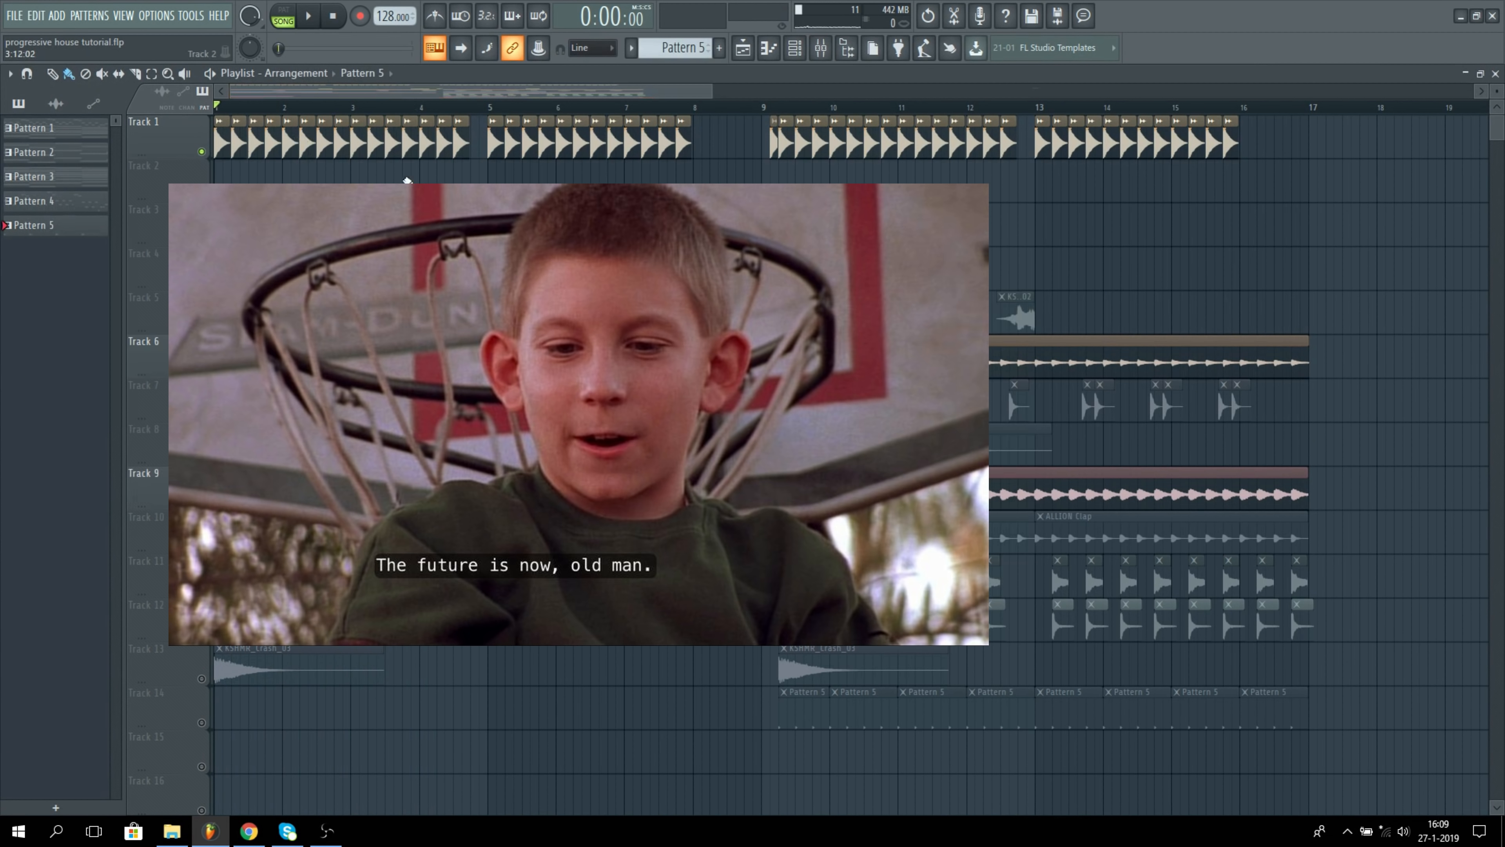
# Step: Unmute all playlist tracks, play the arrangement from bar 9, then stop and return to the start
pyautogui.rightClick(202, 151)
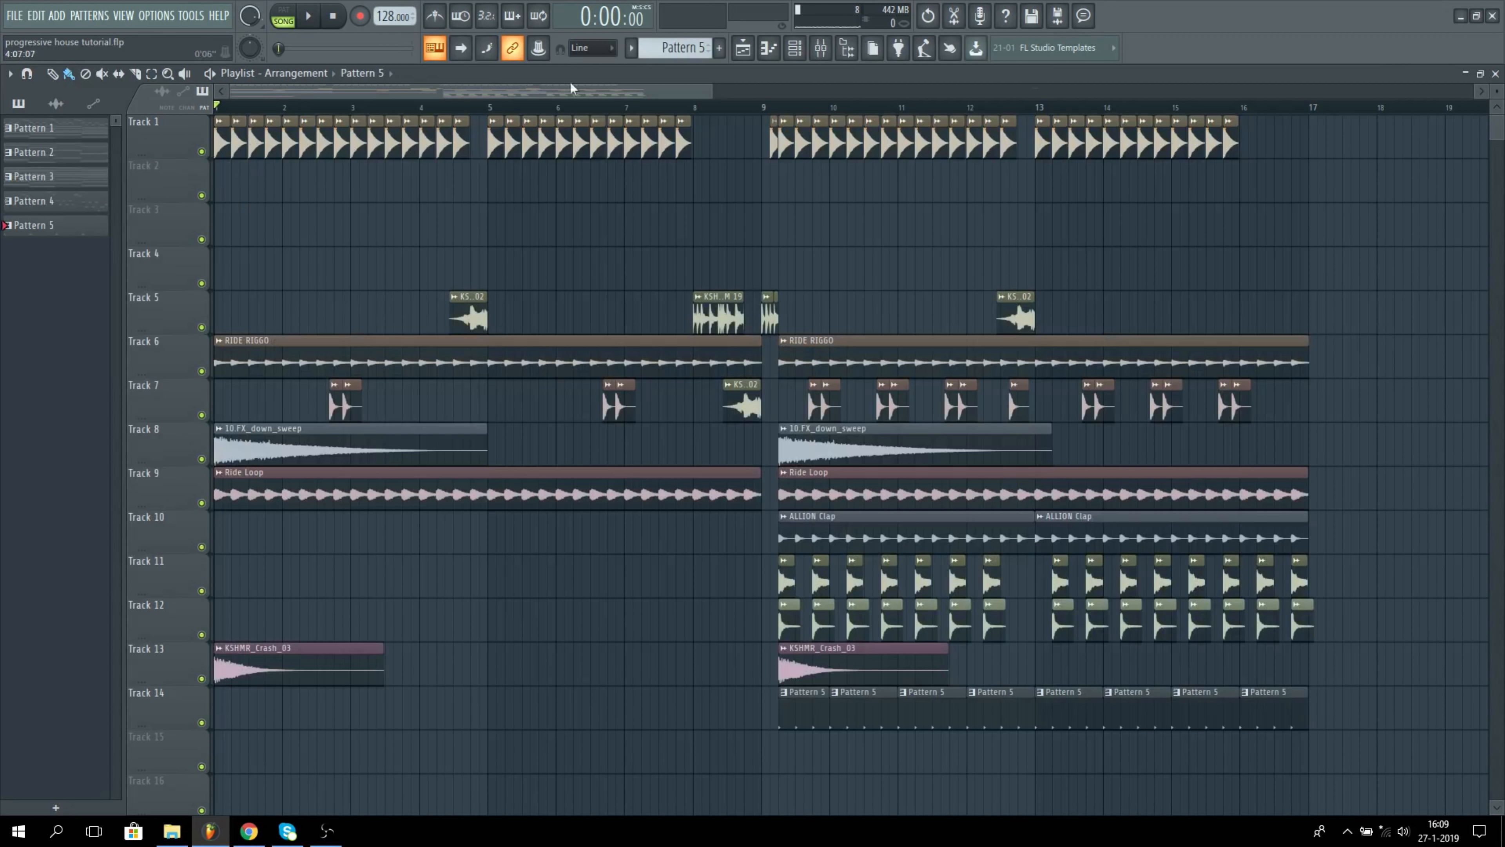
pyautogui.click(766, 107)
pyautogui.press('space')
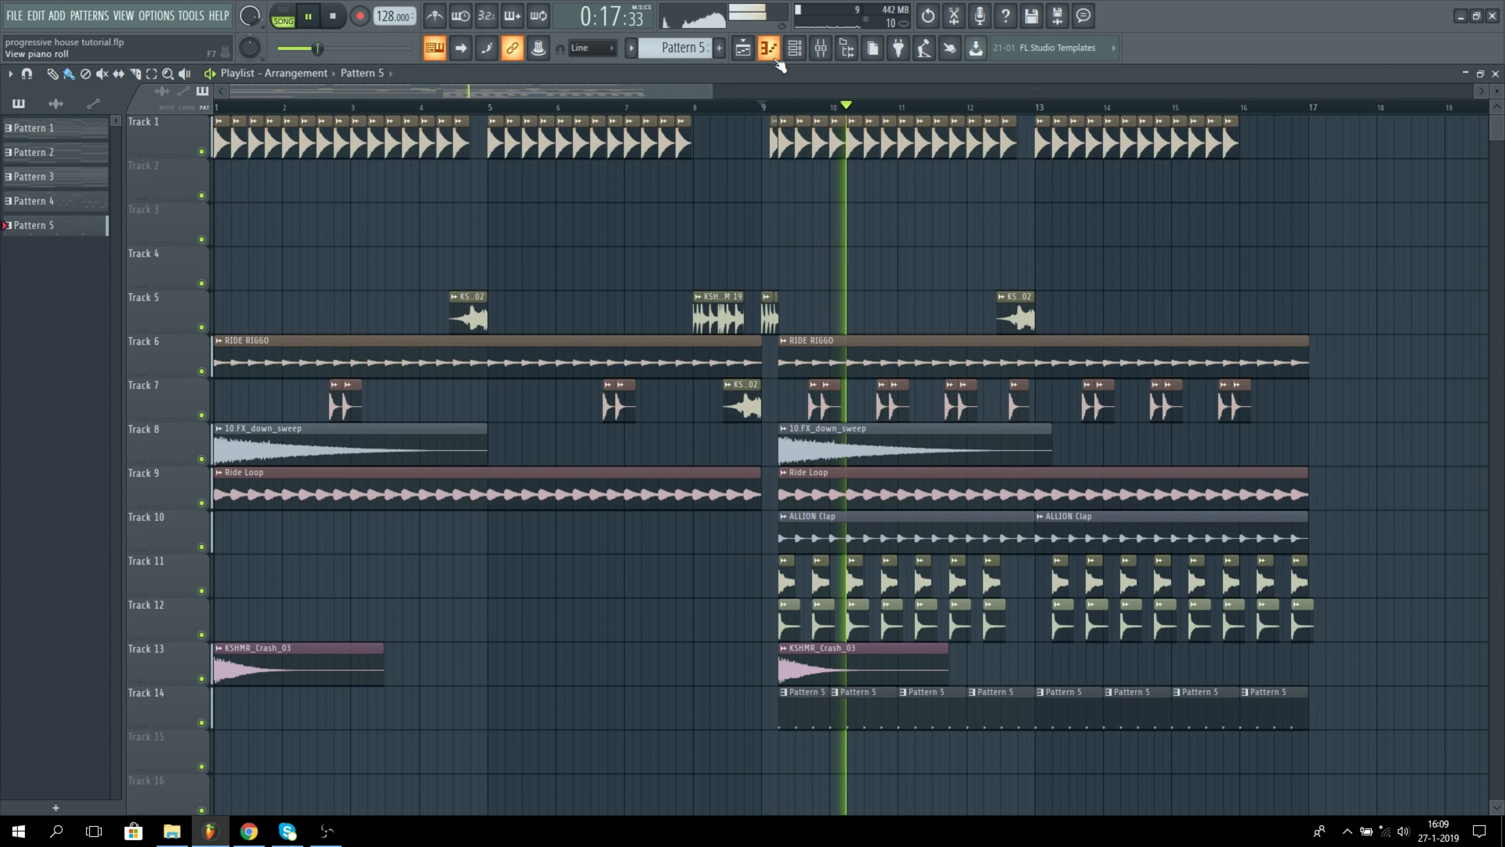
pyautogui.press('space')
pyautogui.moveTo(240, 107); pyautogui.dragTo(216, 130)
# Step: Isolate Track 4 together with the automation on Tracks 16 and 17, and play them from bar 7
pyautogui.moveTo(716, 91); pyautogui.dragTo(819, 103)
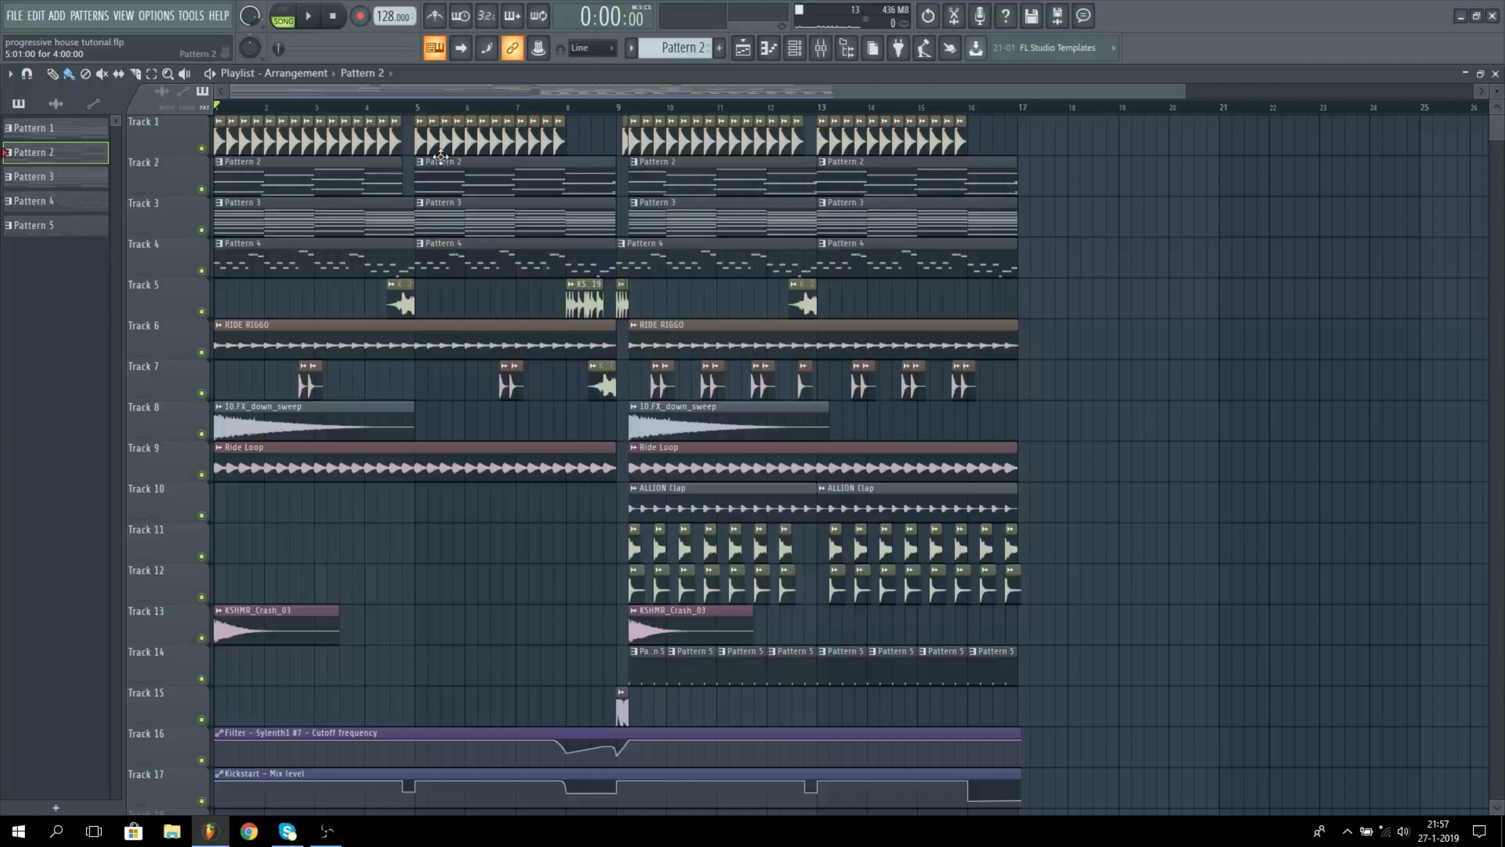
pyautogui.click(554, 107)
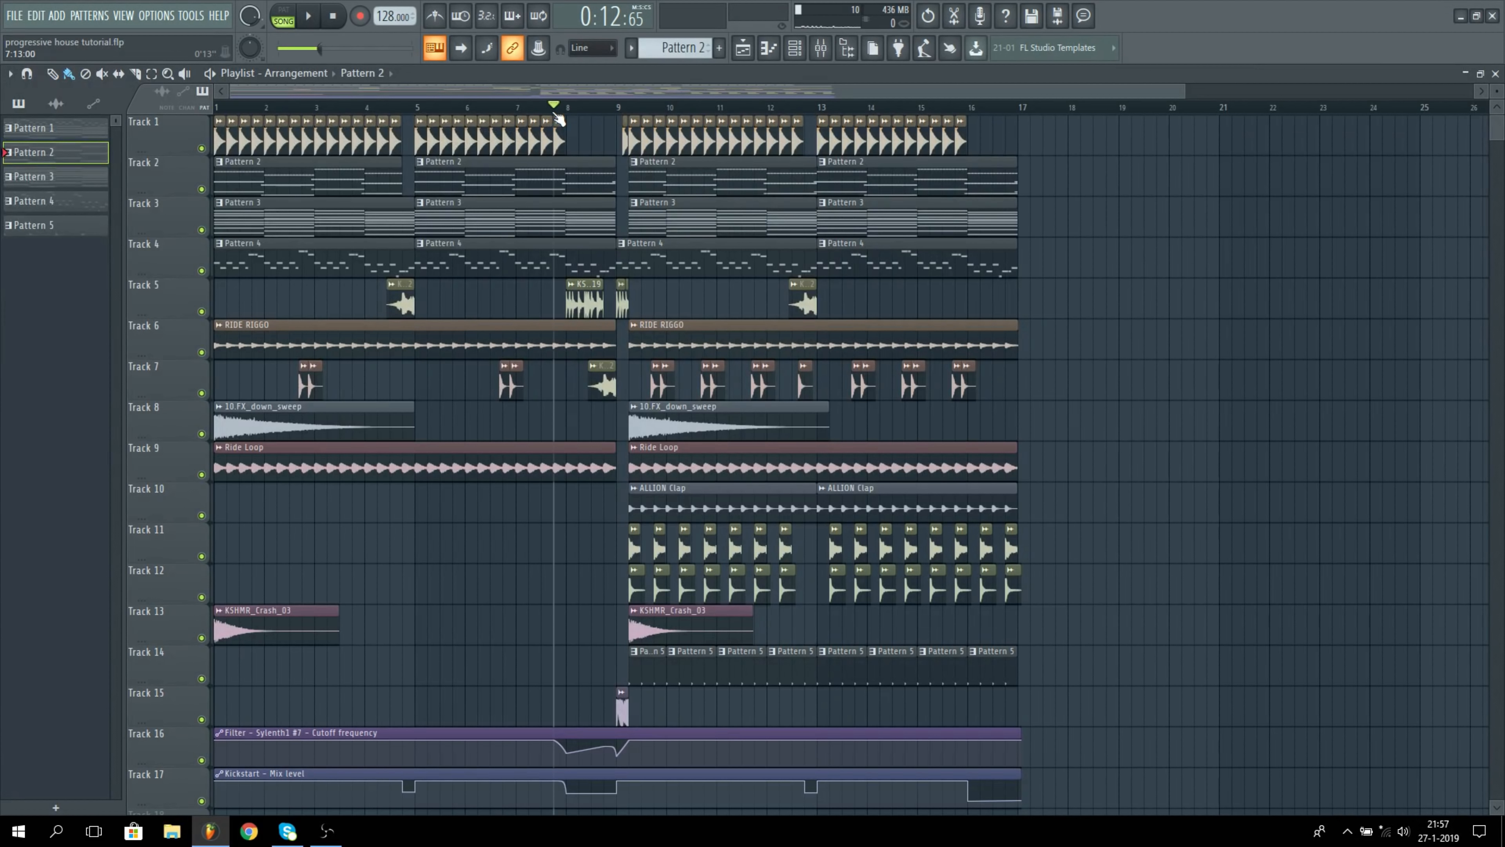
pyautogui.keyDown('ctrl'); pyautogui.click(202, 271); pyautogui.keyUp('ctrl')
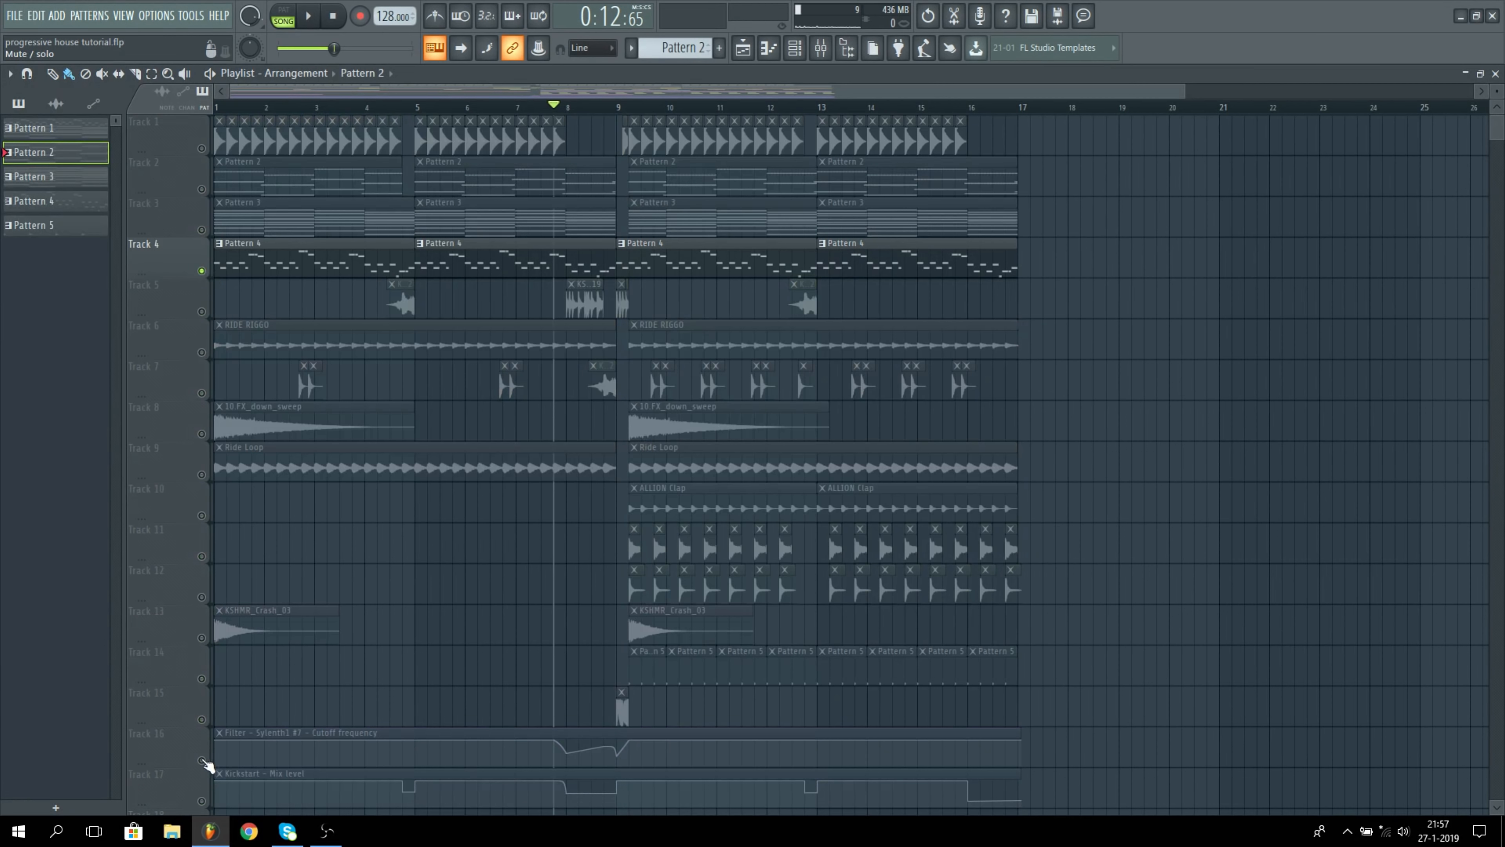
pyautogui.click(203, 760)
pyautogui.click(203, 801)
pyautogui.click(517, 106)
pyautogui.press('space')
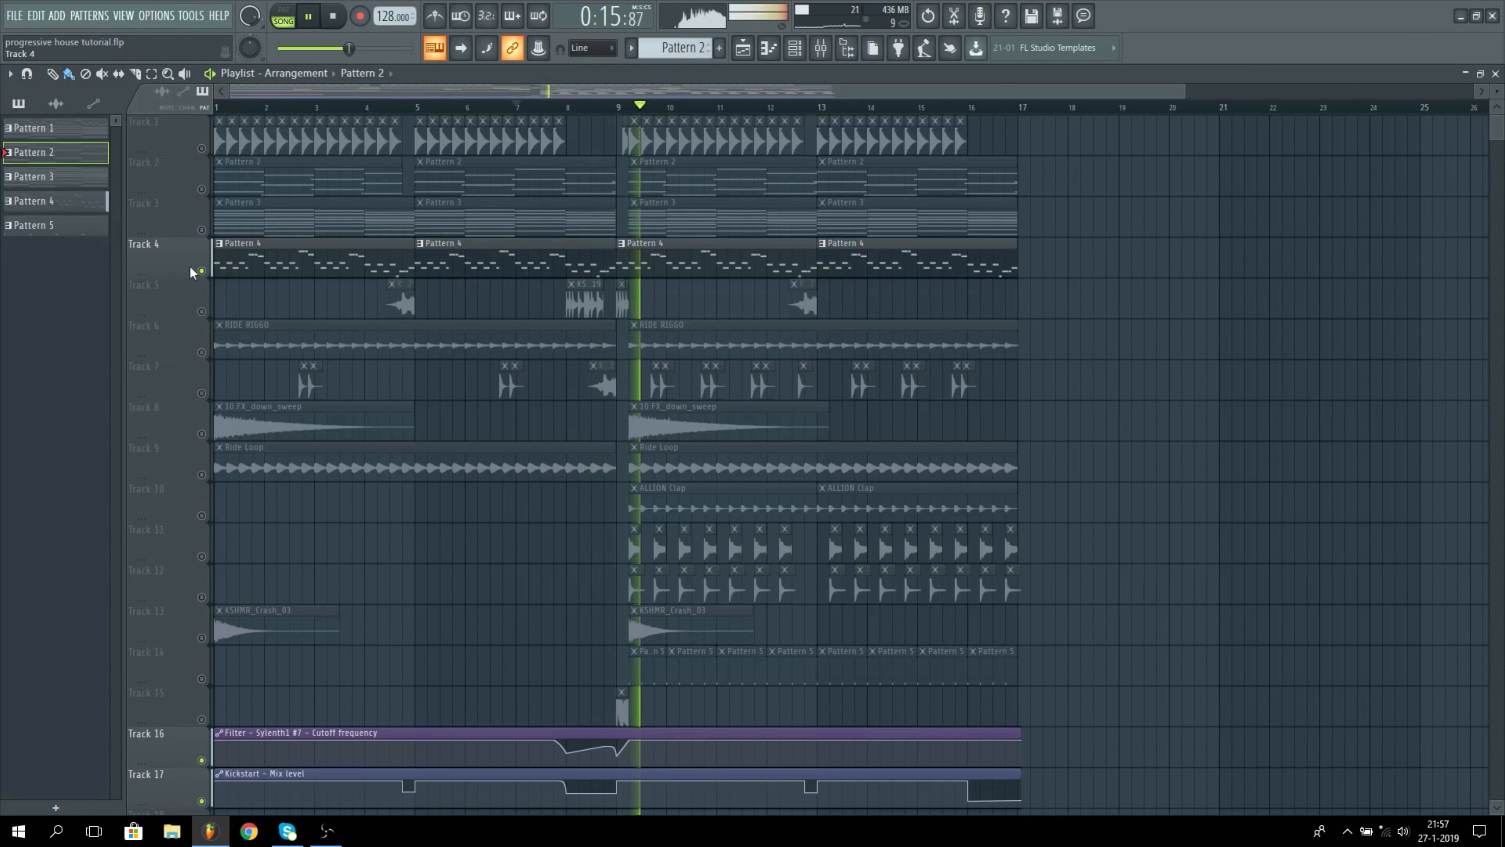
pyautogui.press('space')
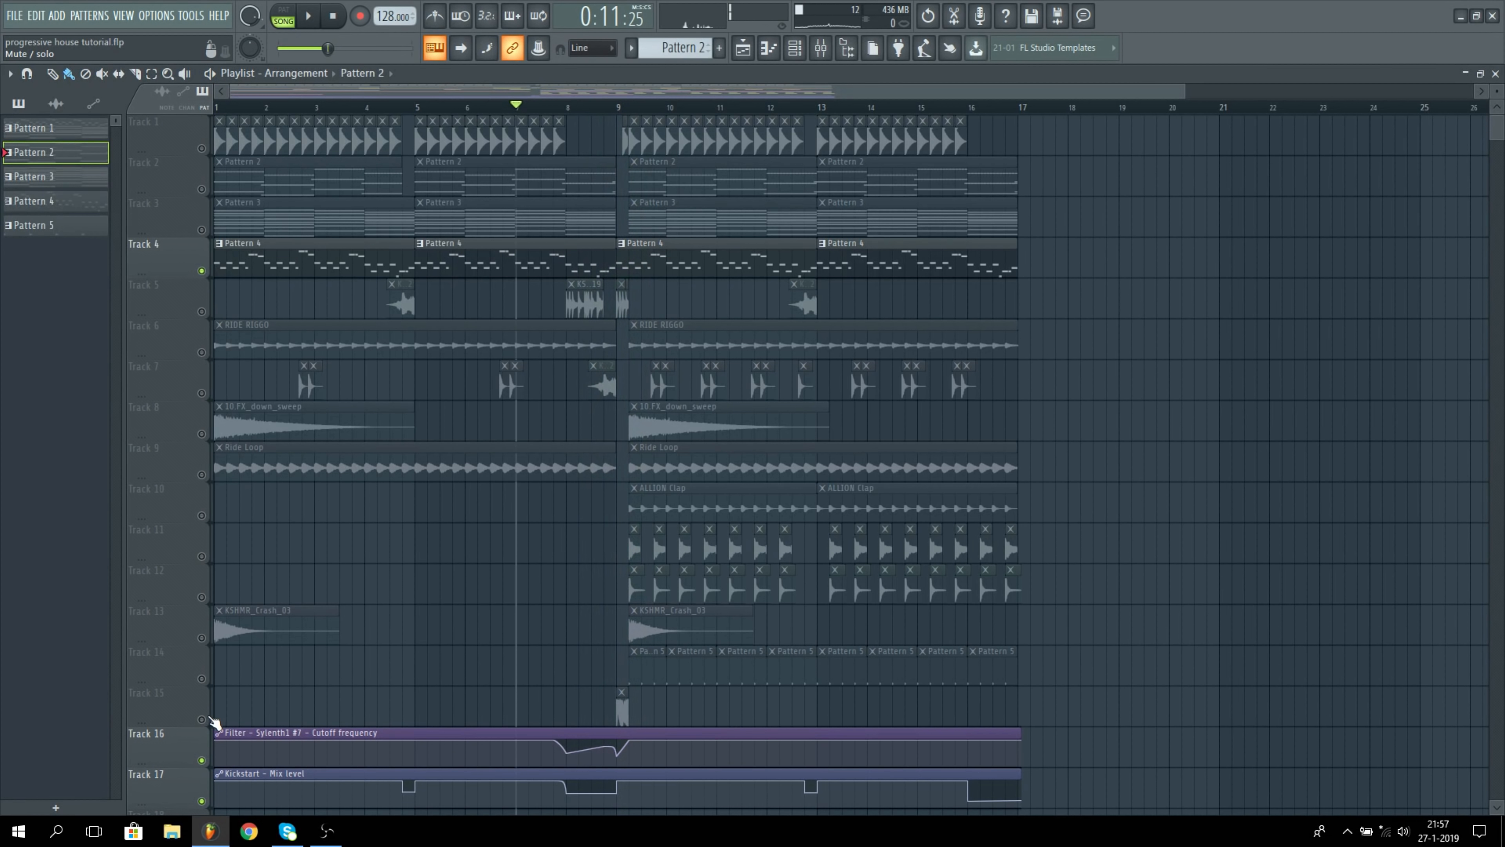
# Step: Solo Track 15, play its short clip at bar 9, then unmute all tracks again
pyautogui.click(621, 707)
pyautogui.click(621, 110)
pyautogui.press('space')
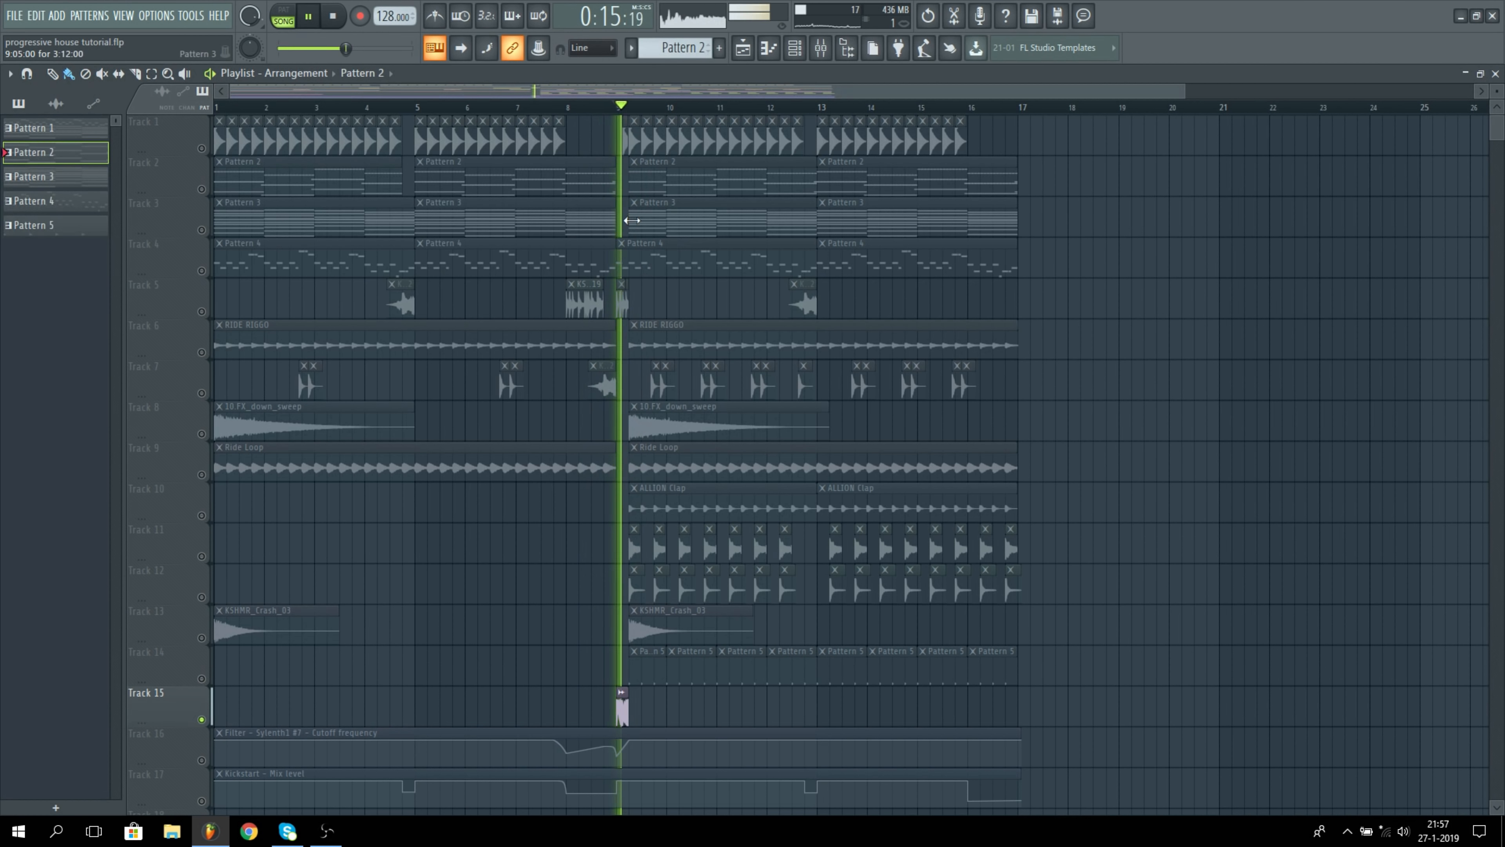
pyautogui.press('space')
pyautogui.rightClick(202, 718)
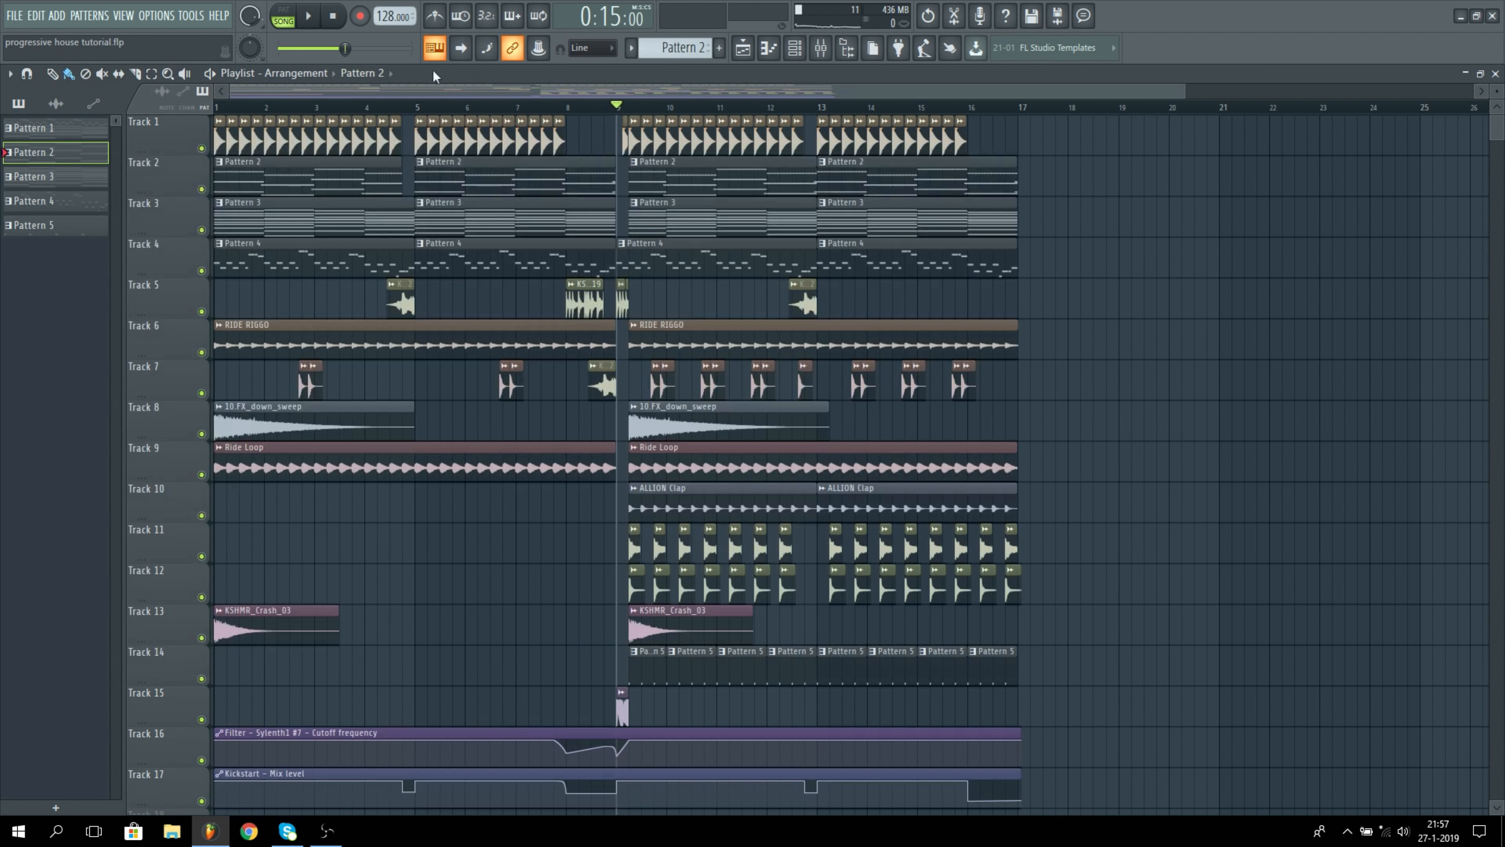
# Step: Play the full arrangement from the start with all tracks active, then stop it
pyautogui.moveTo(322, 109); pyautogui.dragTo(149, 123)
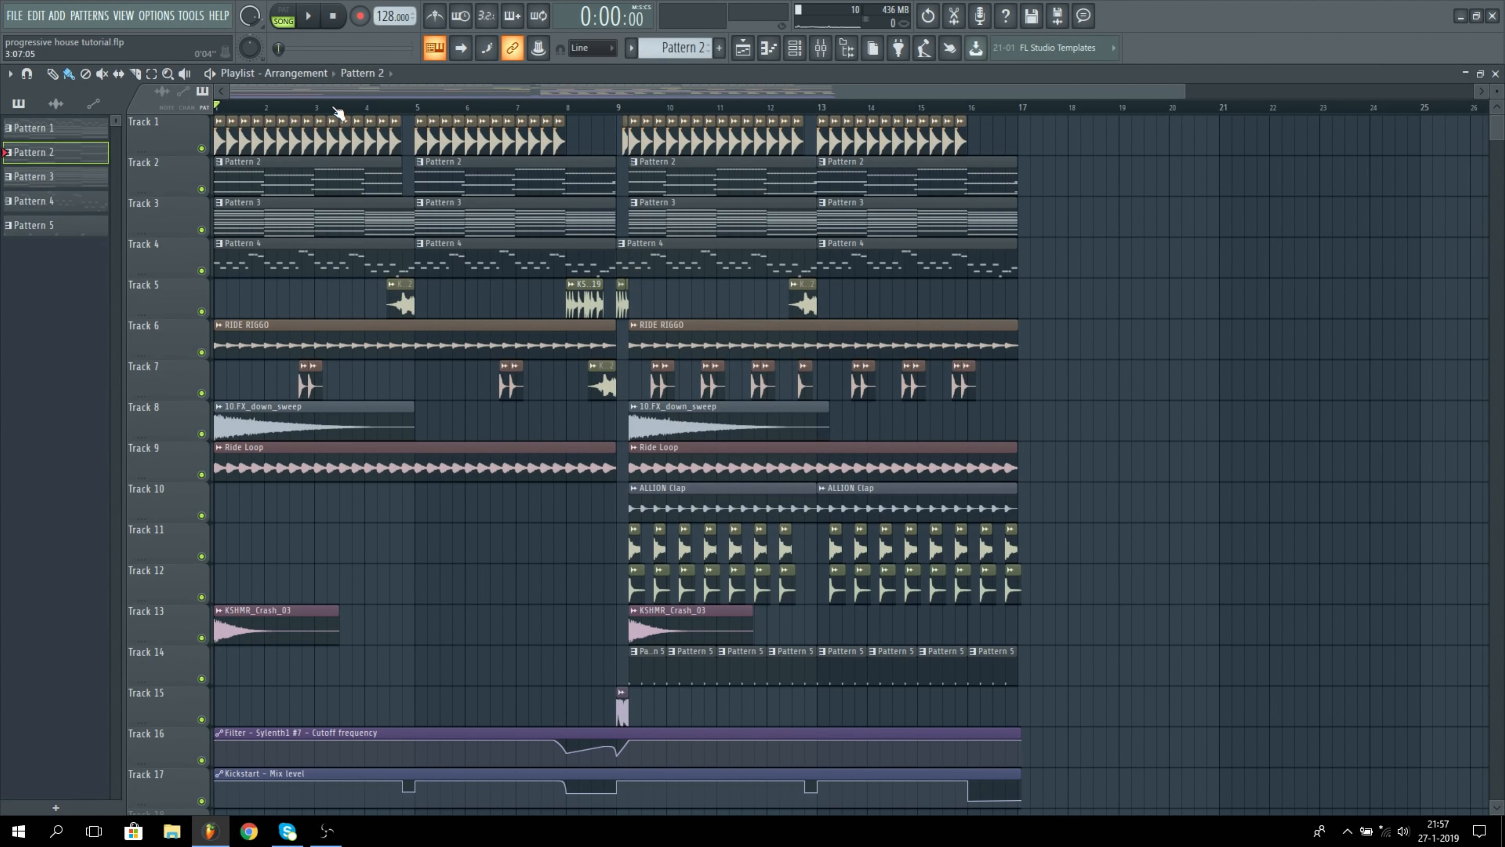
pyautogui.press('space')
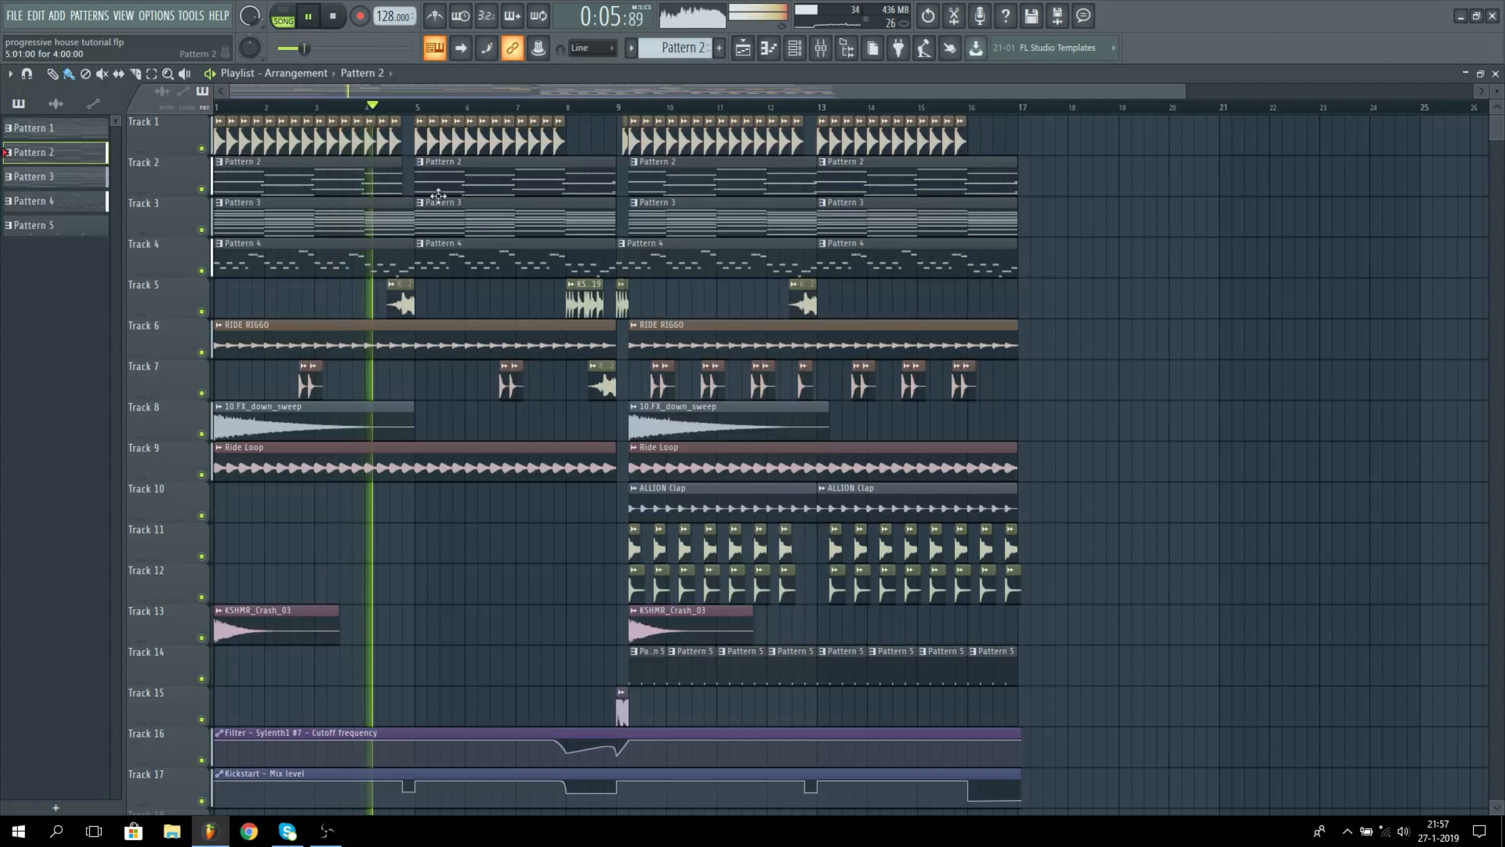
pyautogui.press('space')
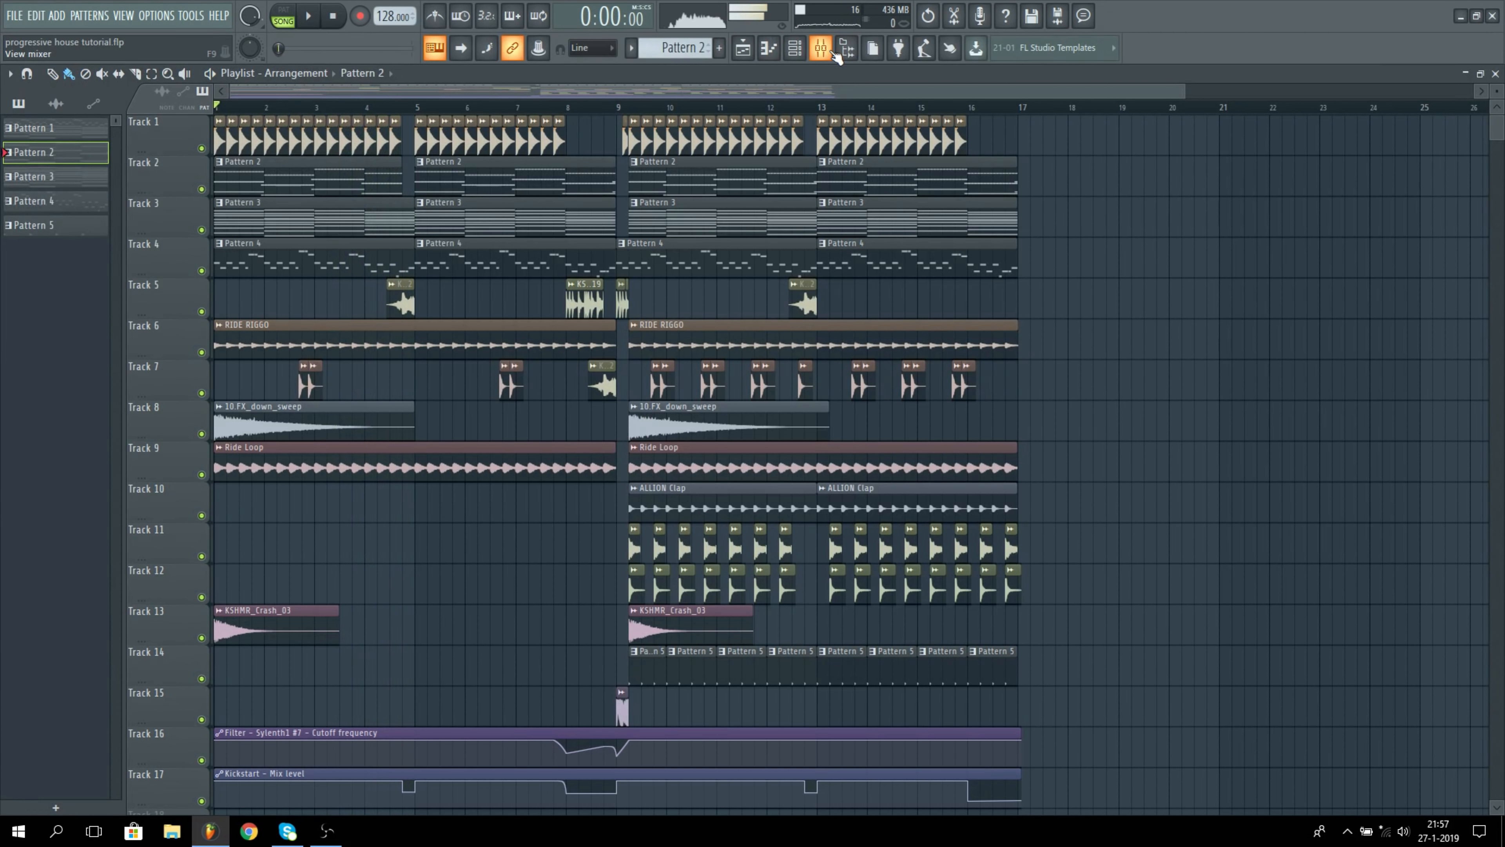
# Step: Add five Soundgoodizer effects to slots 2 through 6 of the Master mixer track
pyautogui.click(822, 49)
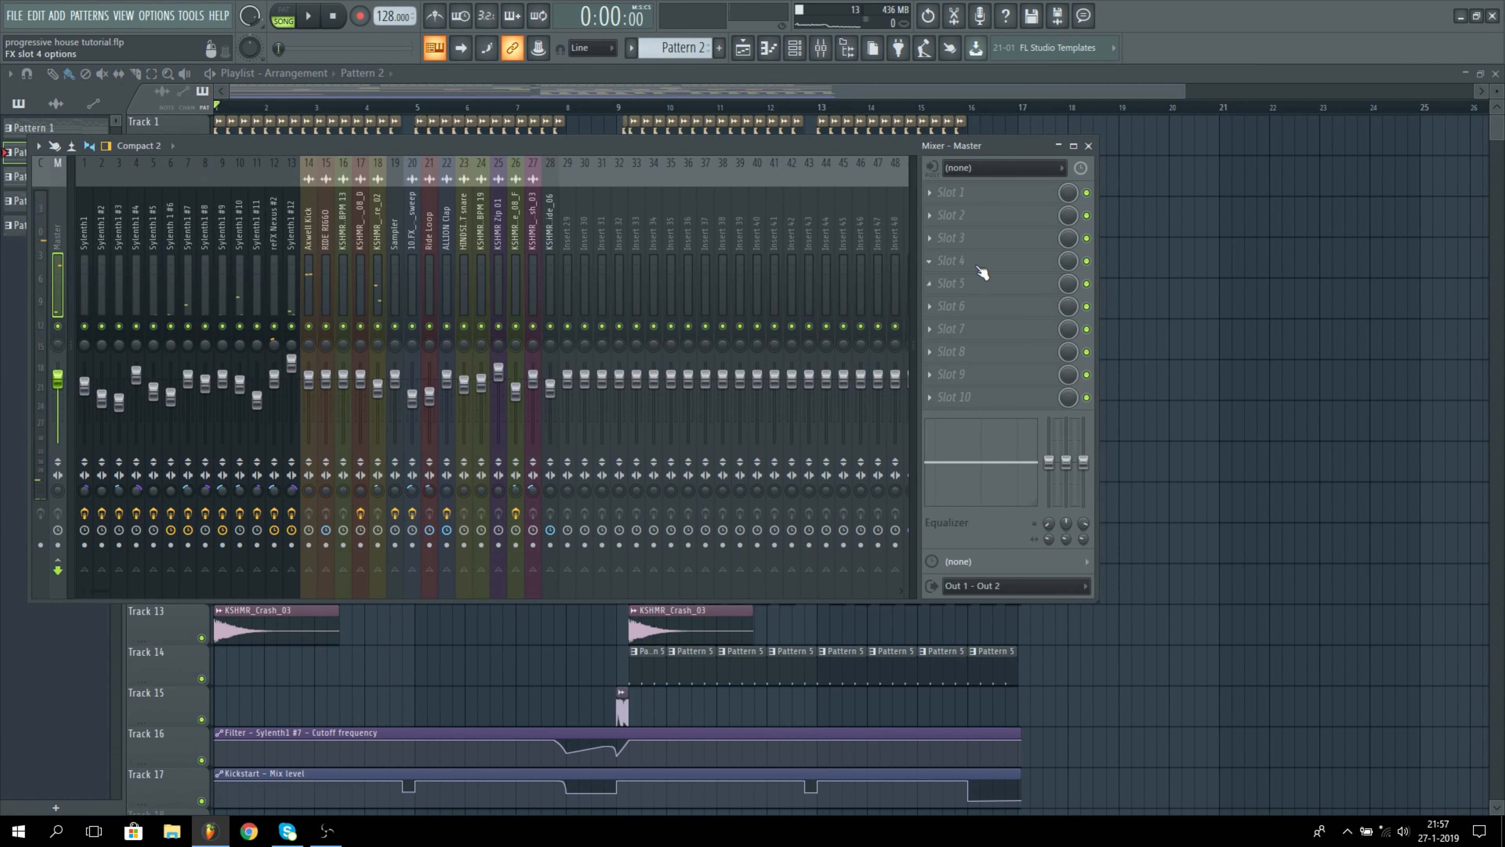
pyautogui.click(965, 218)
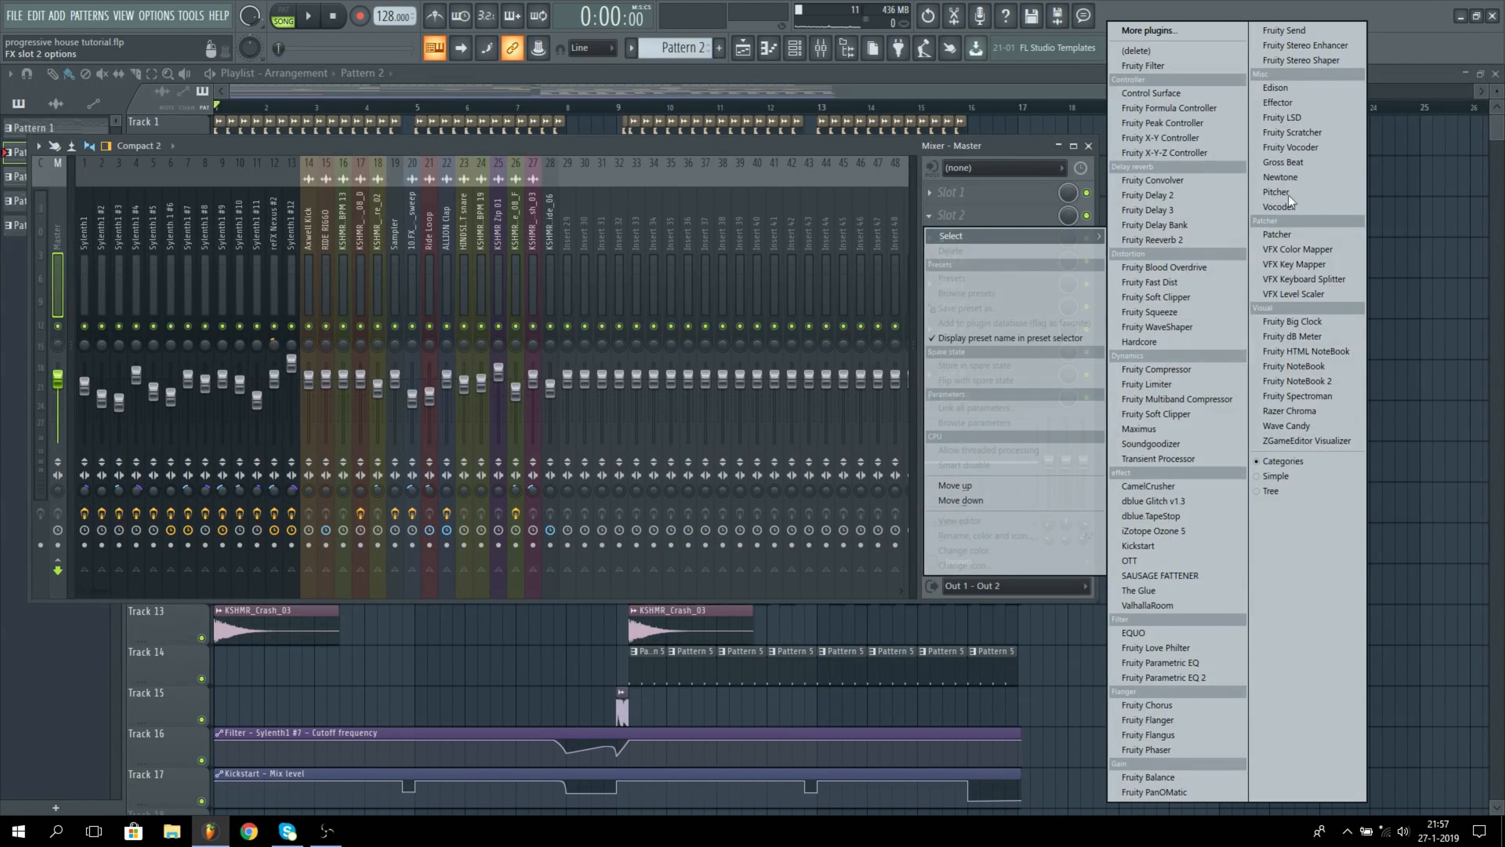
pyautogui.click(1150, 444)
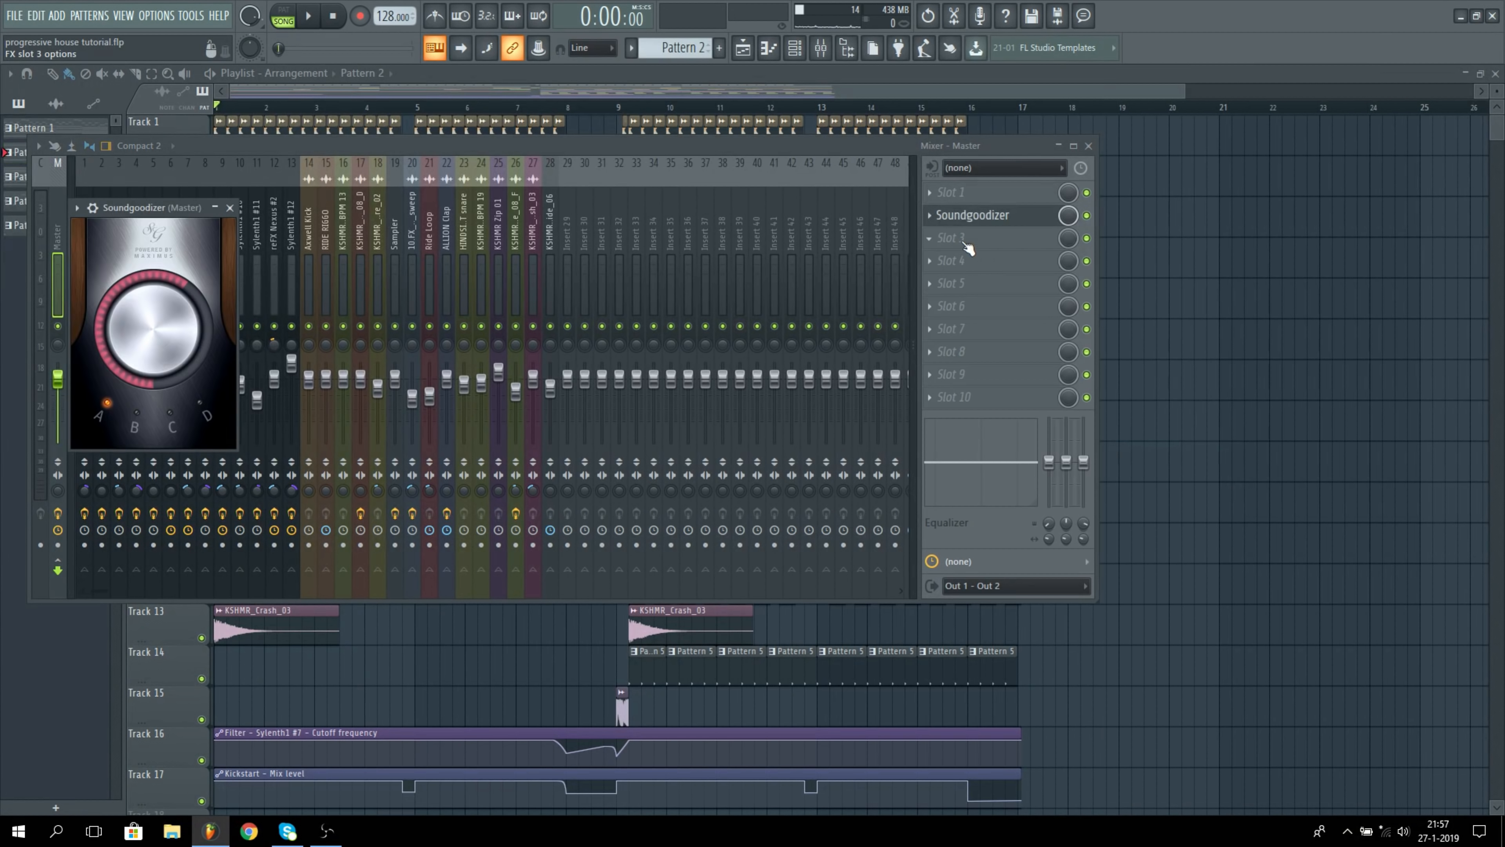
pyautogui.click(967, 246)
pyautogui.click(1150, 443)
pyautogui.click(960, 261)
pyautogui.click(1149, 444)
pyautogui.click(954, 283)
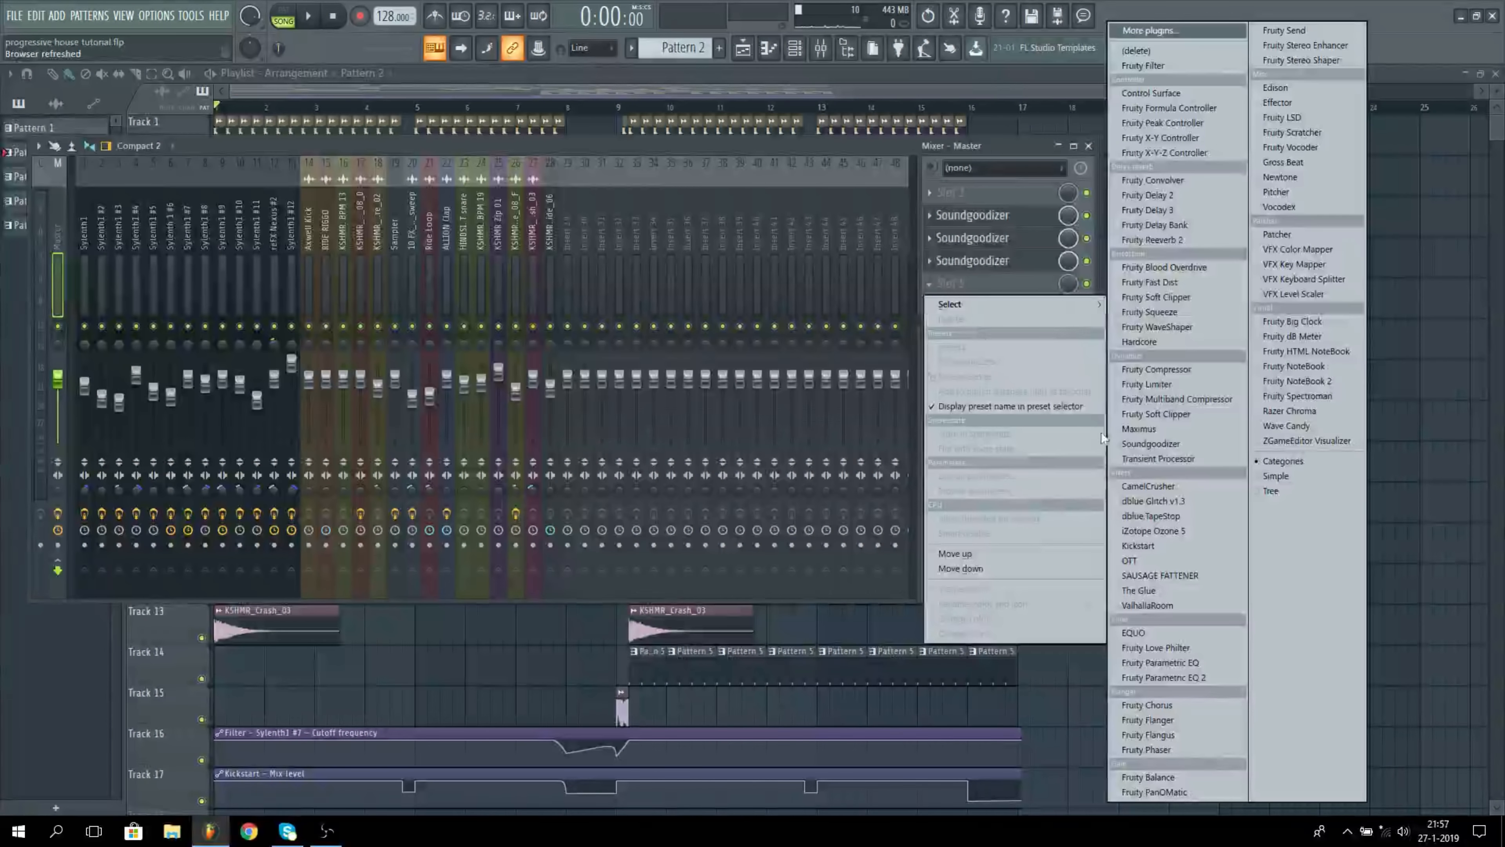
pyautogui.click(1150, 444)
pyautogui.click(951, 307)
pyautogui.click(1149, 443)
# Step: Play the arrangement from the start through the Soundgoodizers, then switch all five off on the Master track
pyautogui.click(669, 95)
pyautogui.press('space')
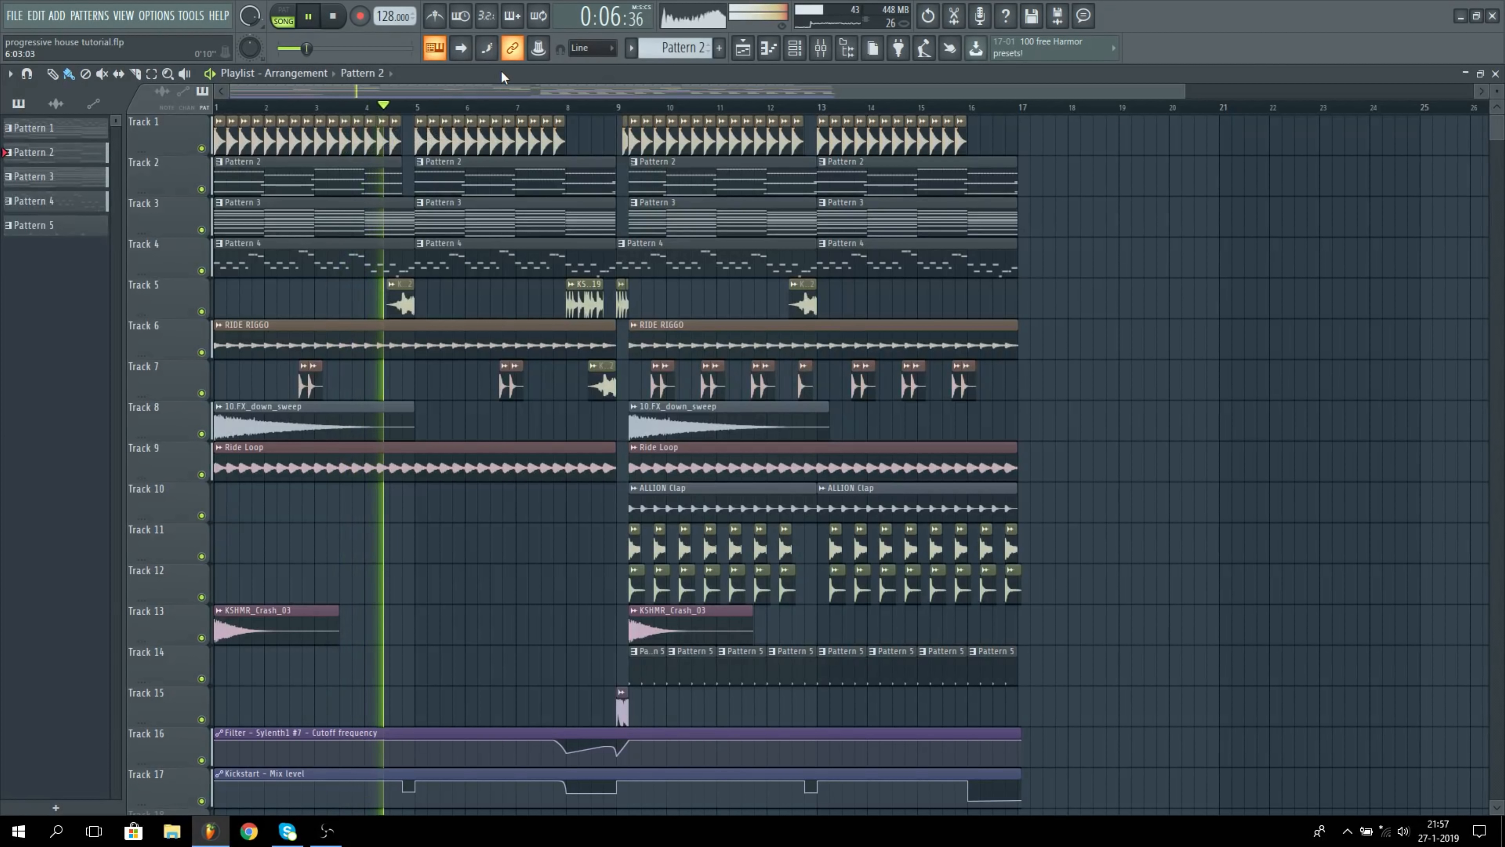
pyautogui.press('space')
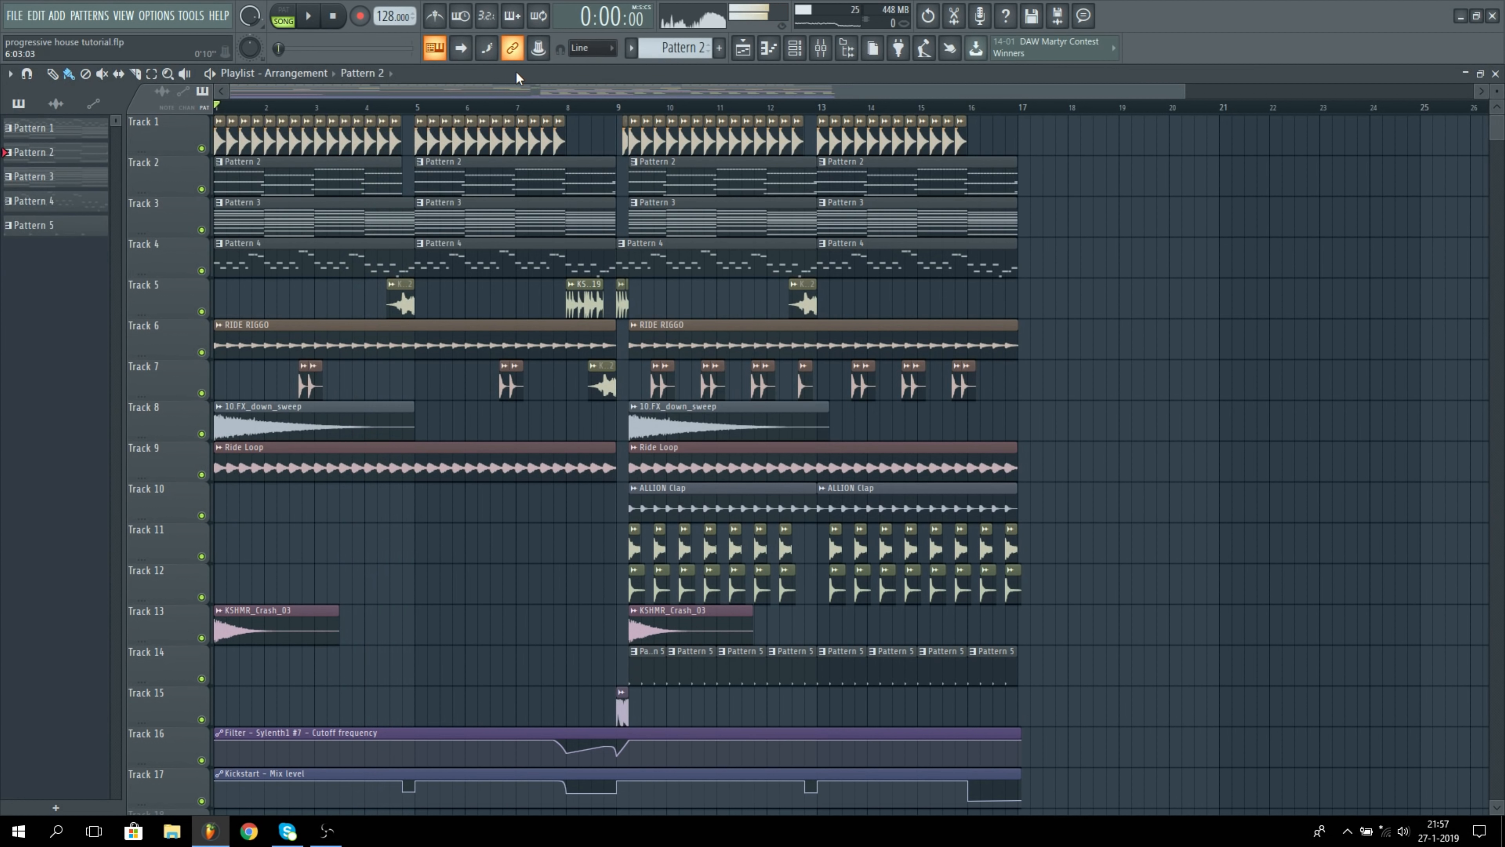
pyautogui.click(821, 54)
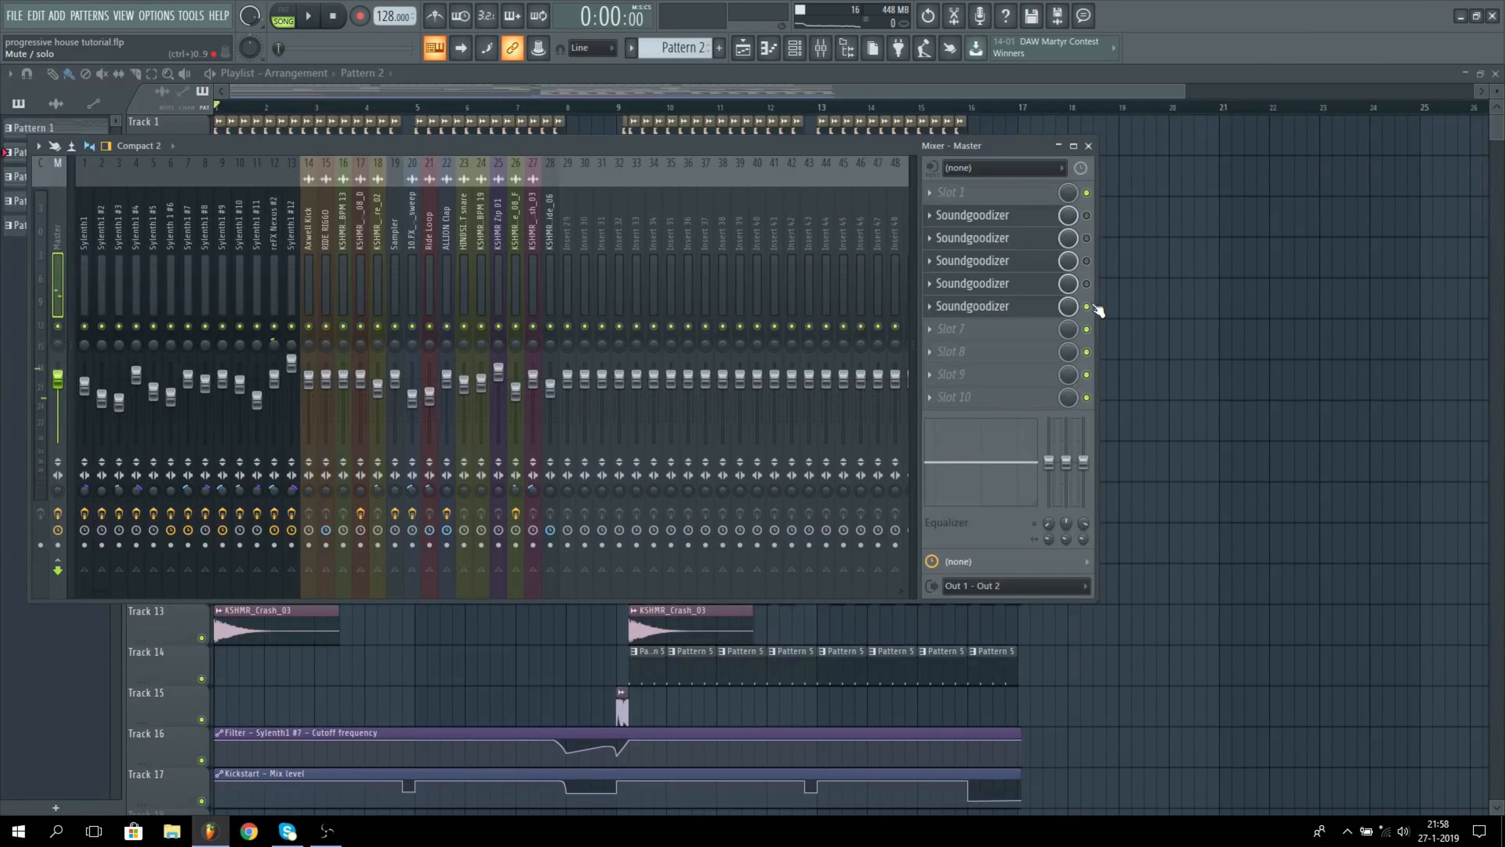
pyautogui.click(1086, 306)
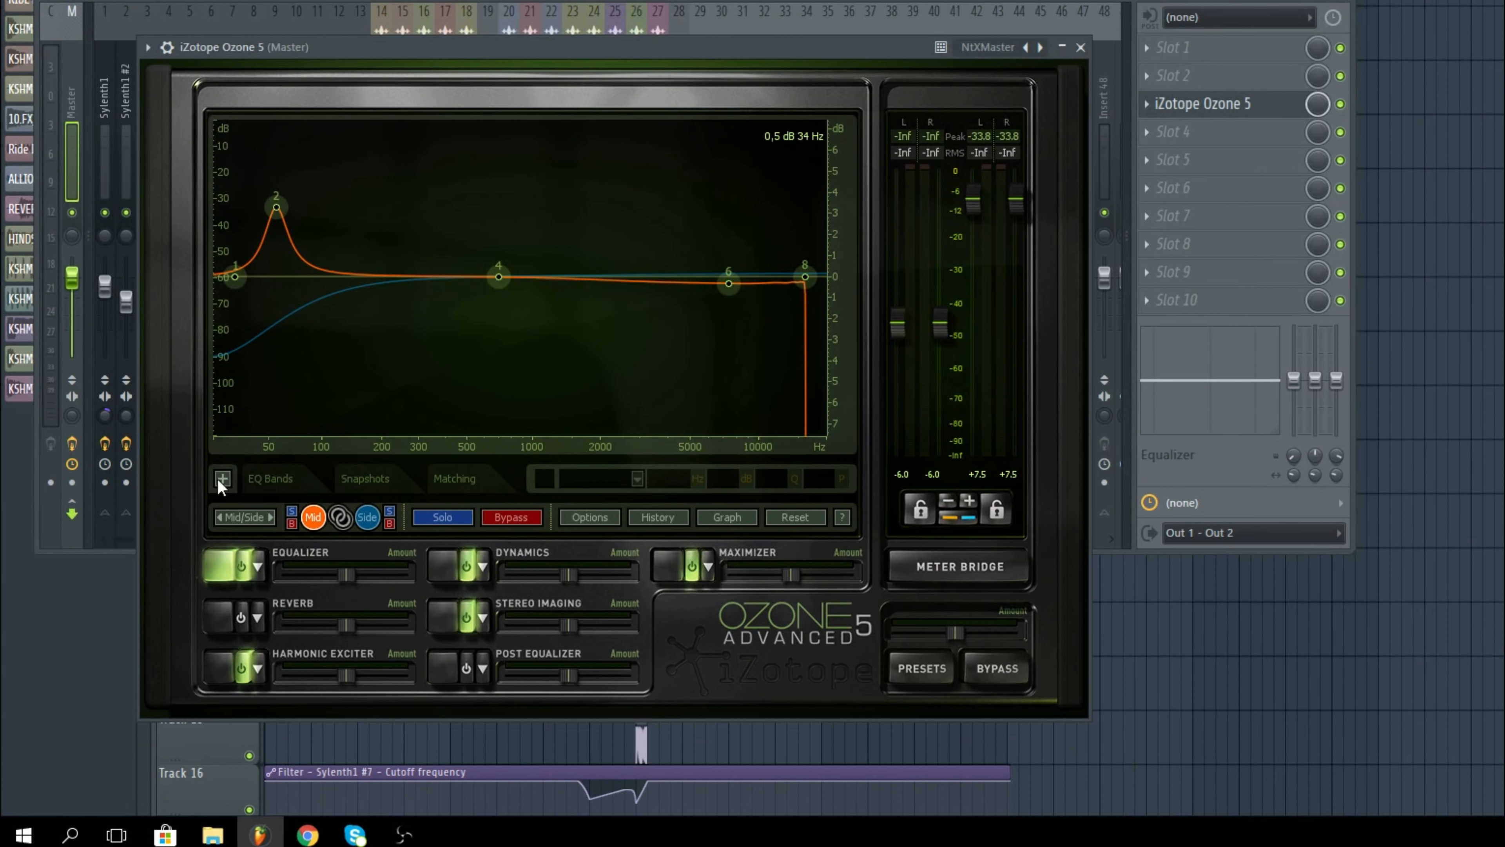
# Step: Examine the Side and Mid equalizer curves and the Harmonic Exciter settings of iZotope Ozone 5 on the Master track
pyautogui.click(367, 517)
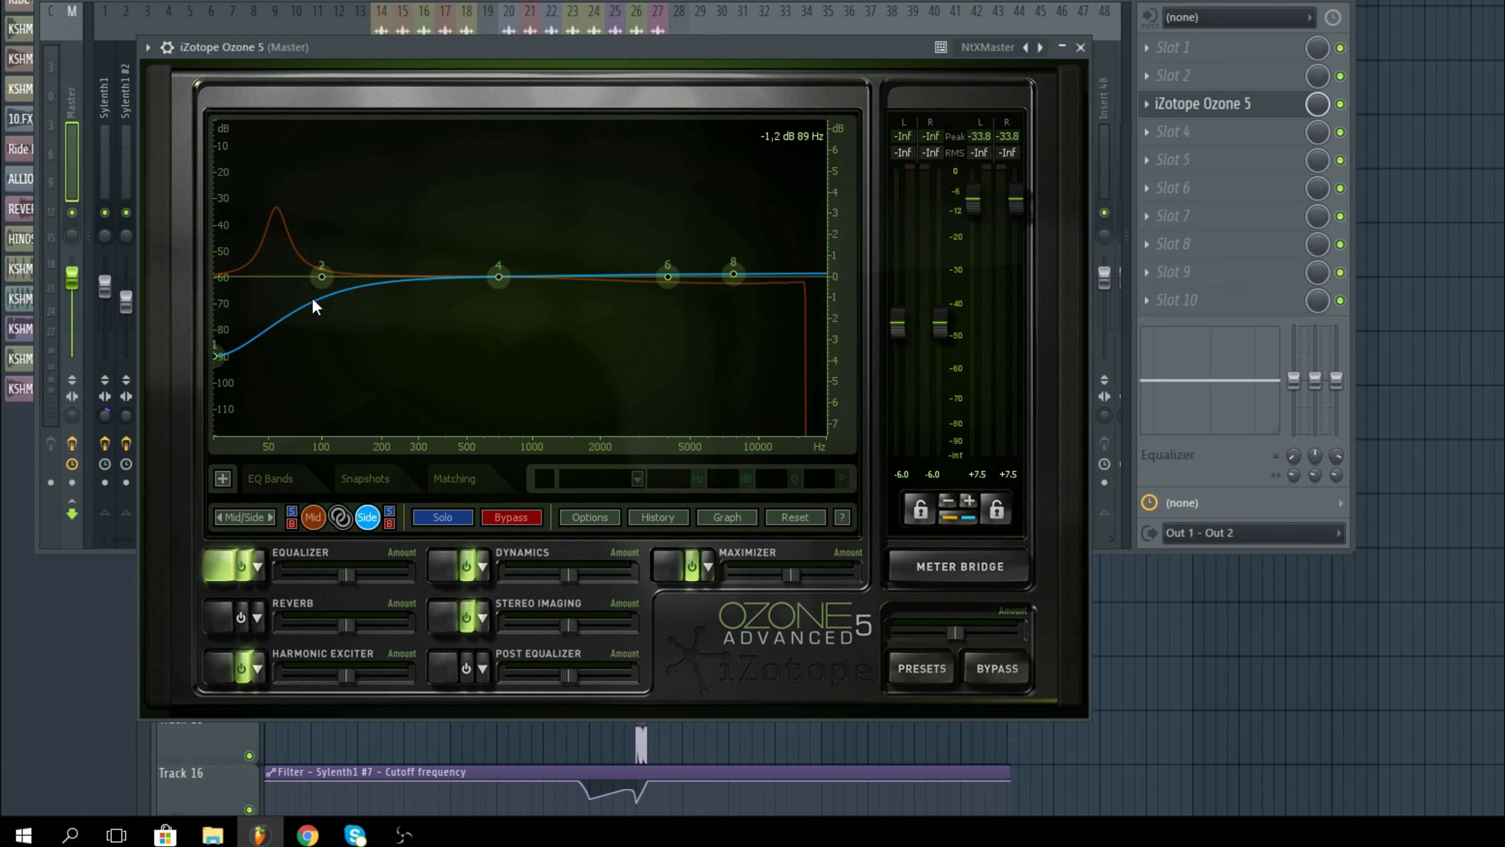
pyautogui.click(313, 517)
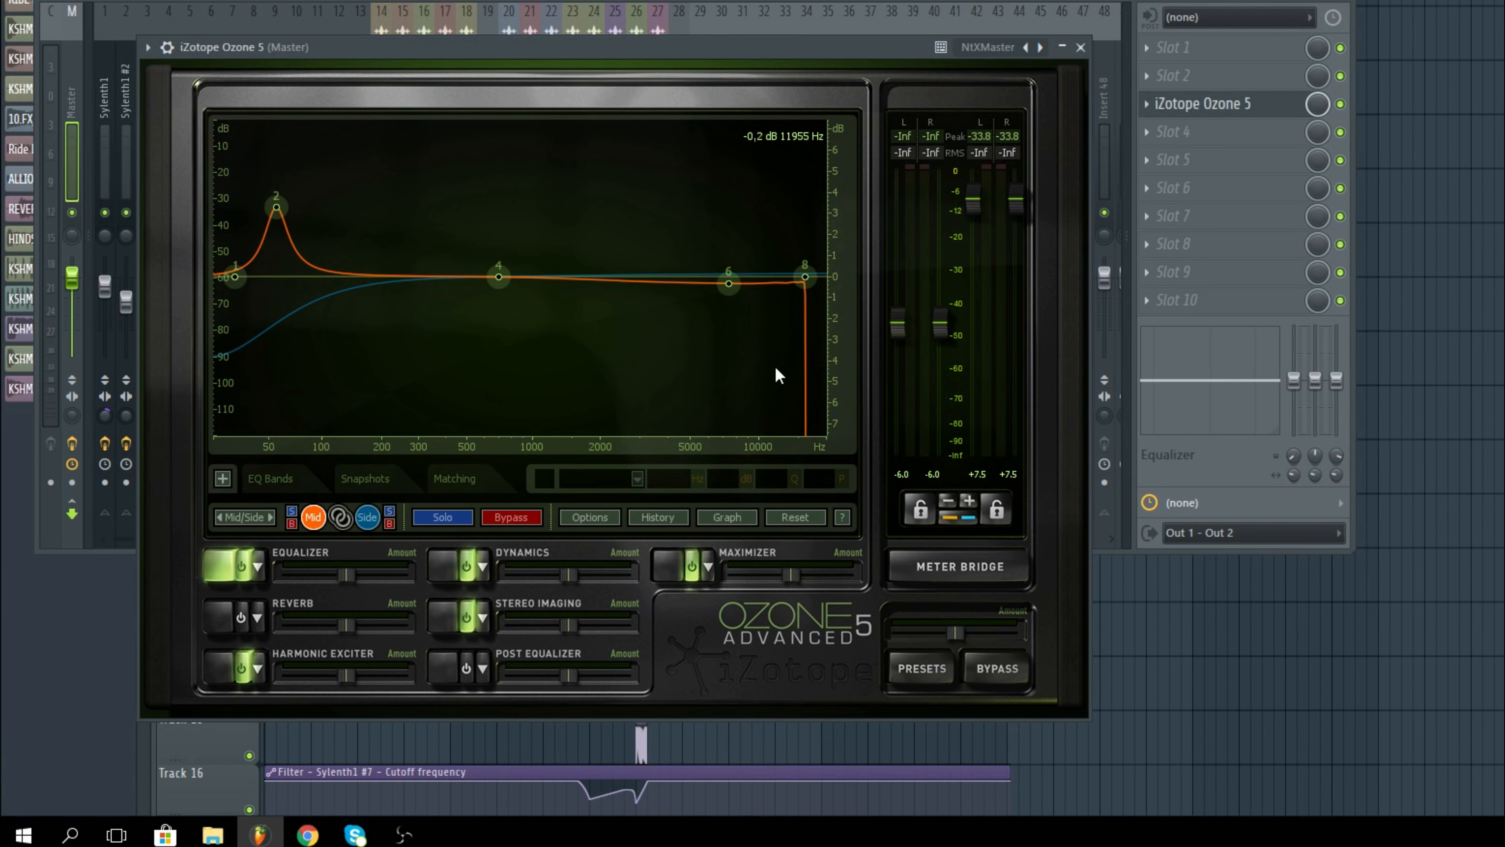
pyautogui.click(222, 656)
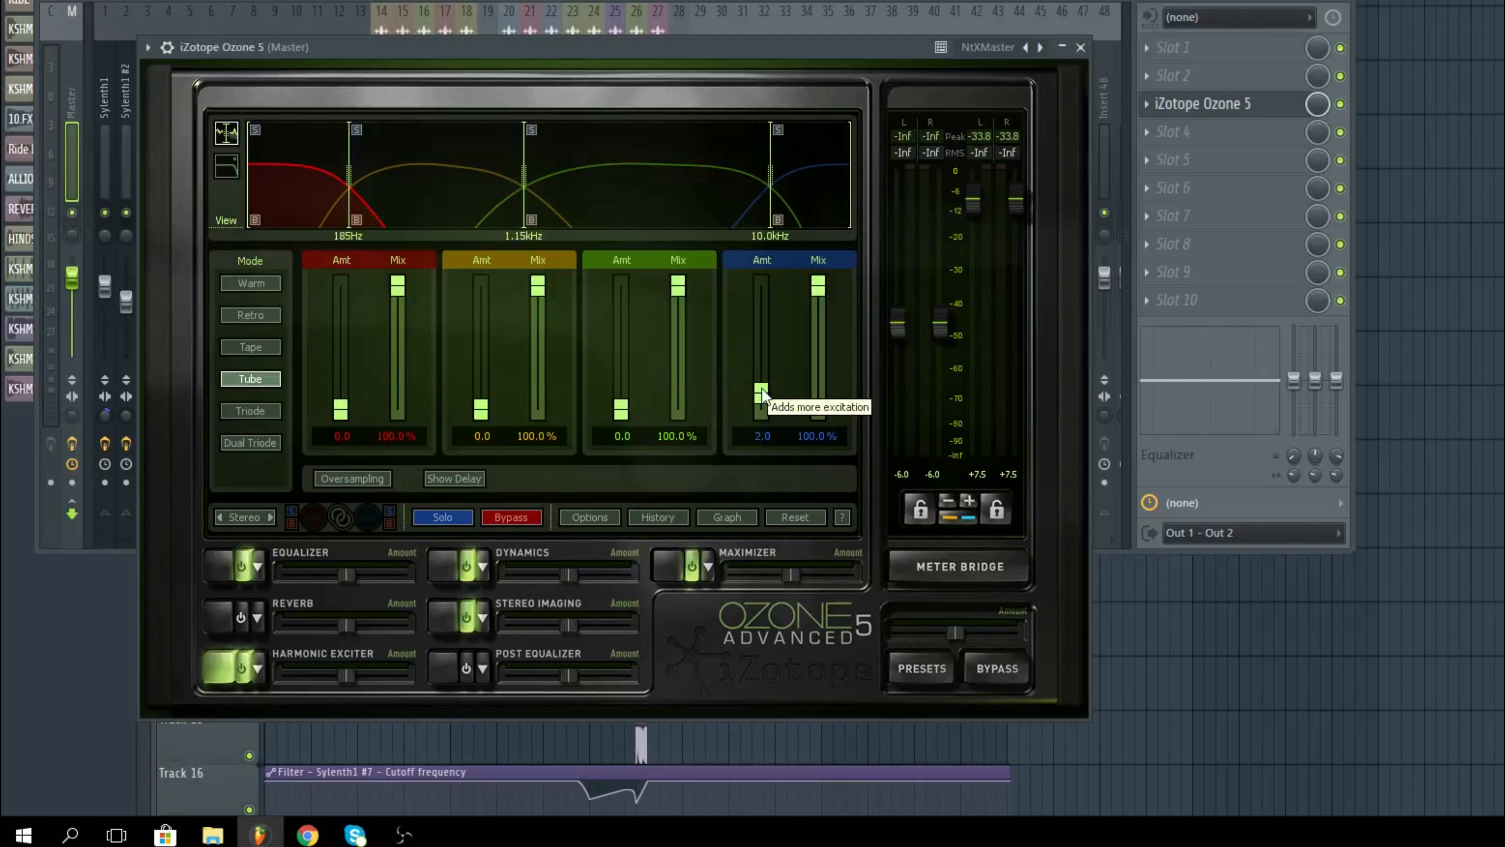
# Step: Review the limiter, compressor and gate settings of each band in Ozone 5's Dynamics module
pyautogui.click(451, 568)
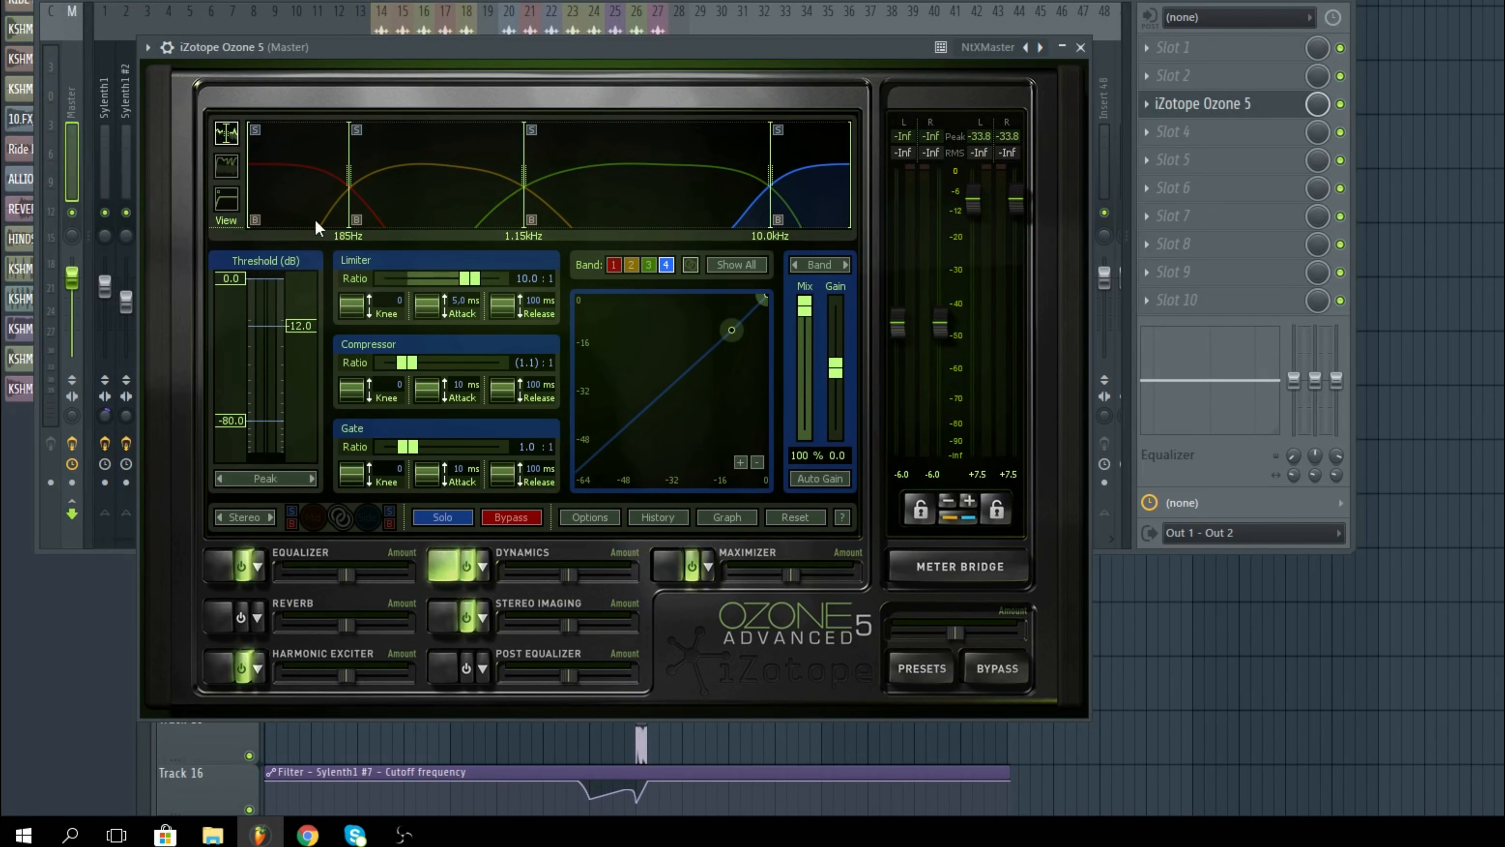
pyautogui.click(291, 202)
pyautogui.click(418, 193)
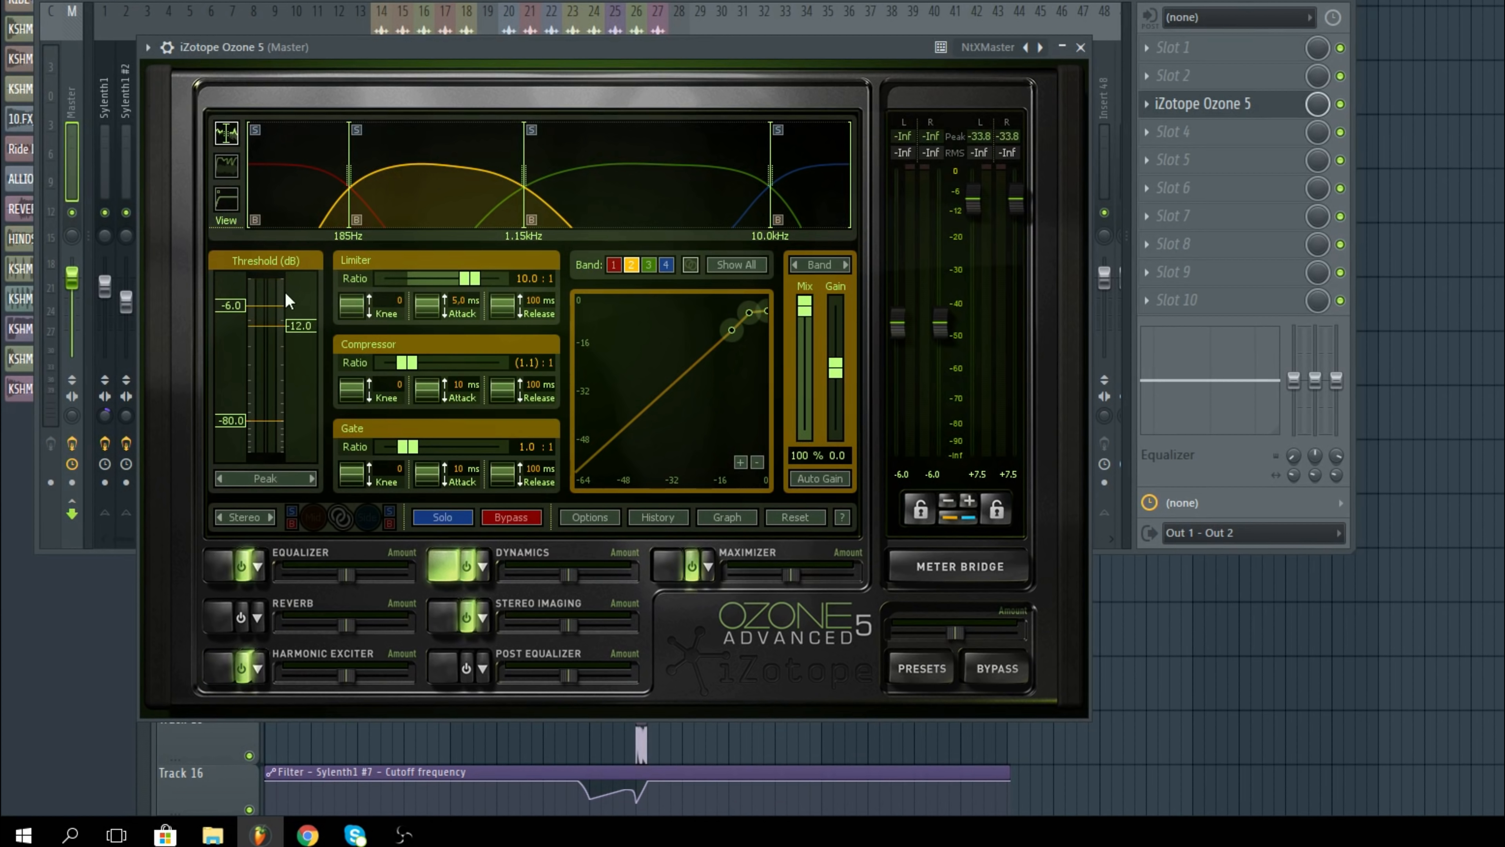
pyautogui.click(612, 170)
pyautogui.click(812, 208)
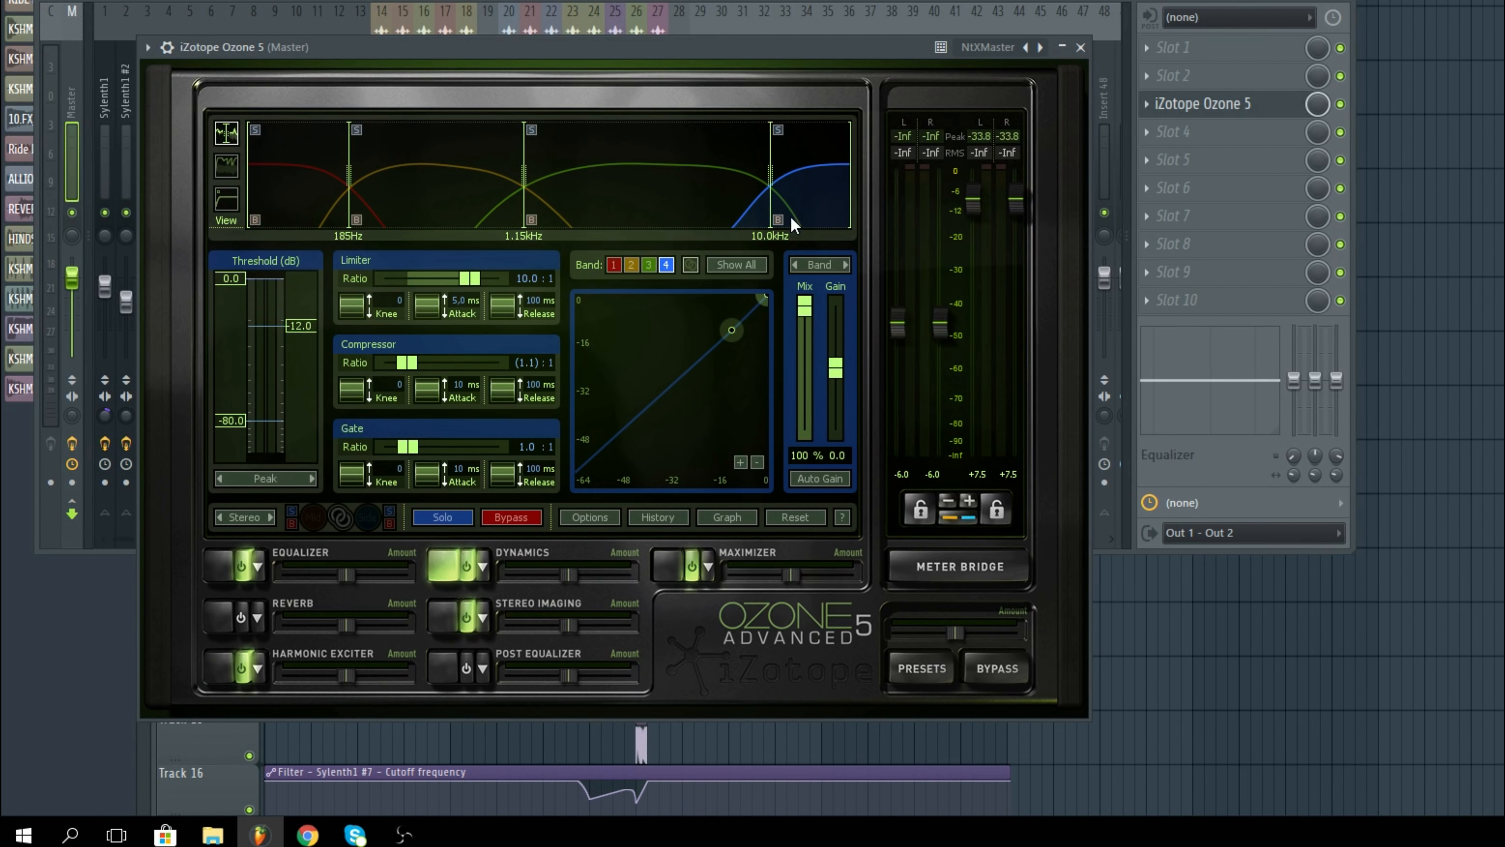
# Step: Review the band widths in Stereo Imaging and the Maximizer settings, then close iZotope Ozone 5
pyautogui.click(454, 622)
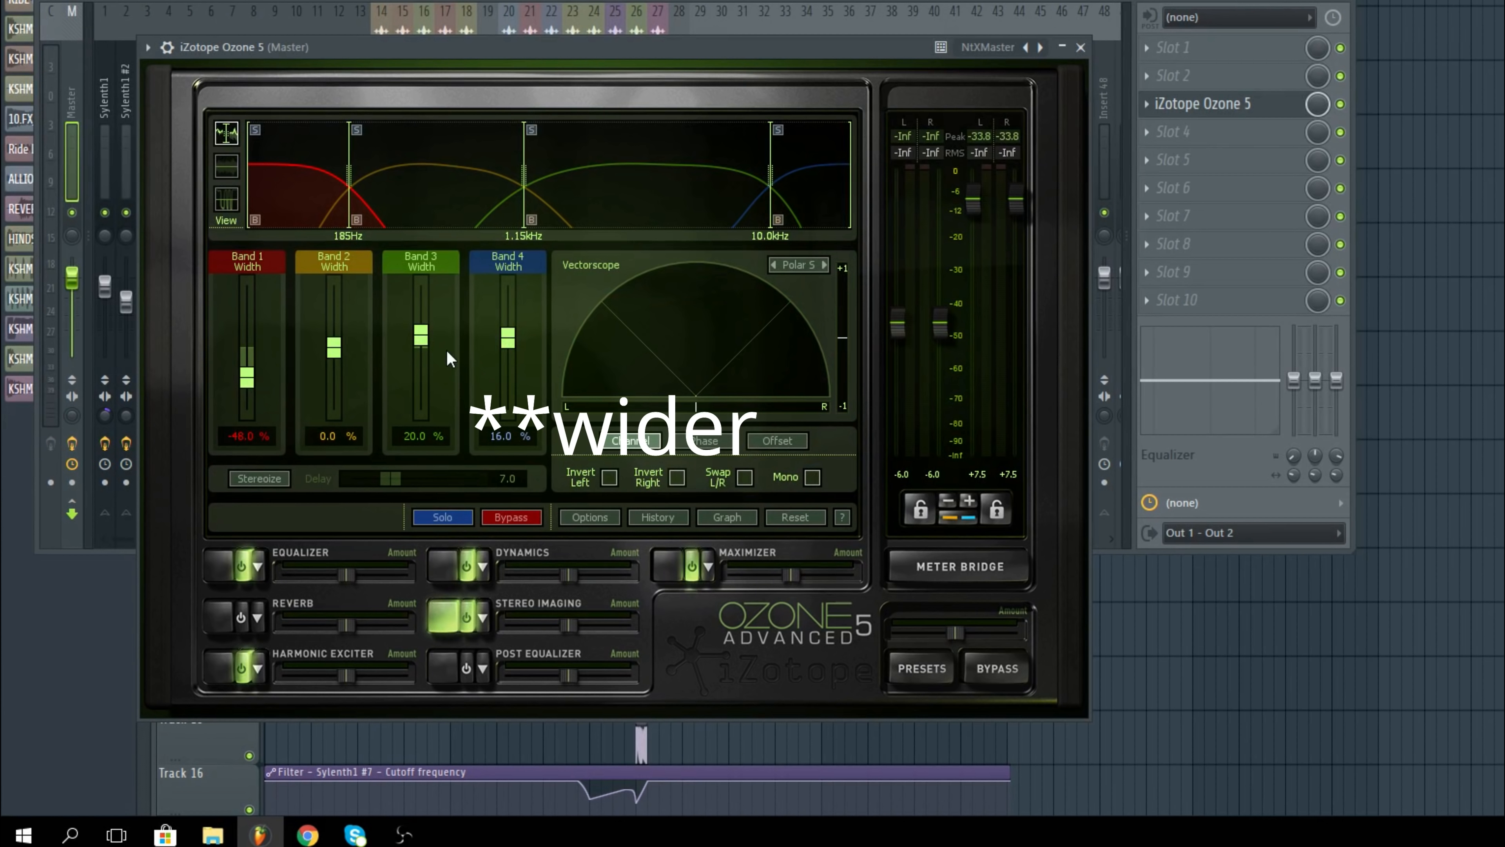
pyautogui.click(665, 568)
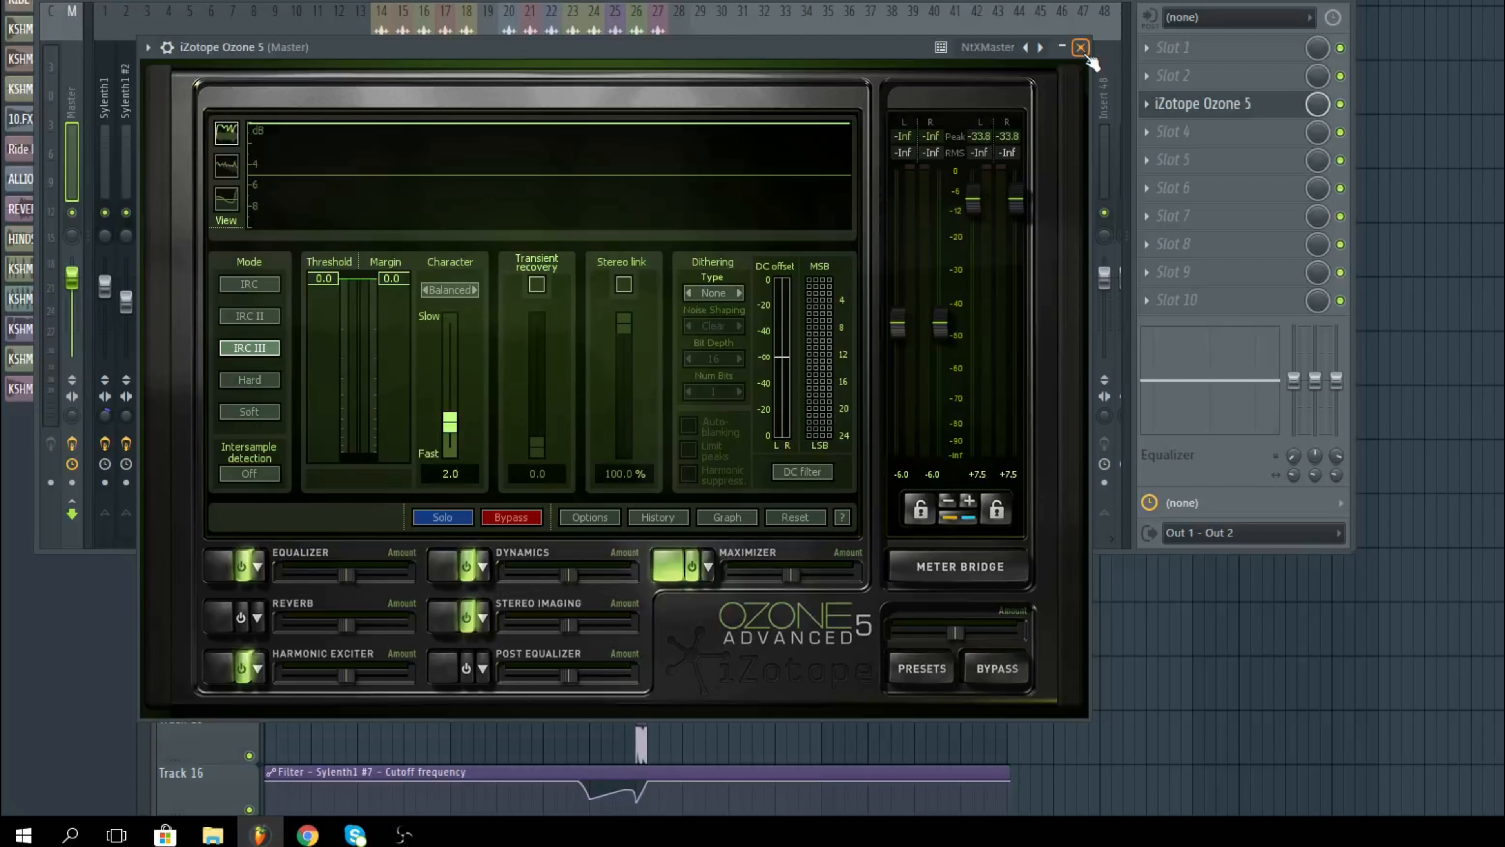
pyautogui.click(1082, 49)
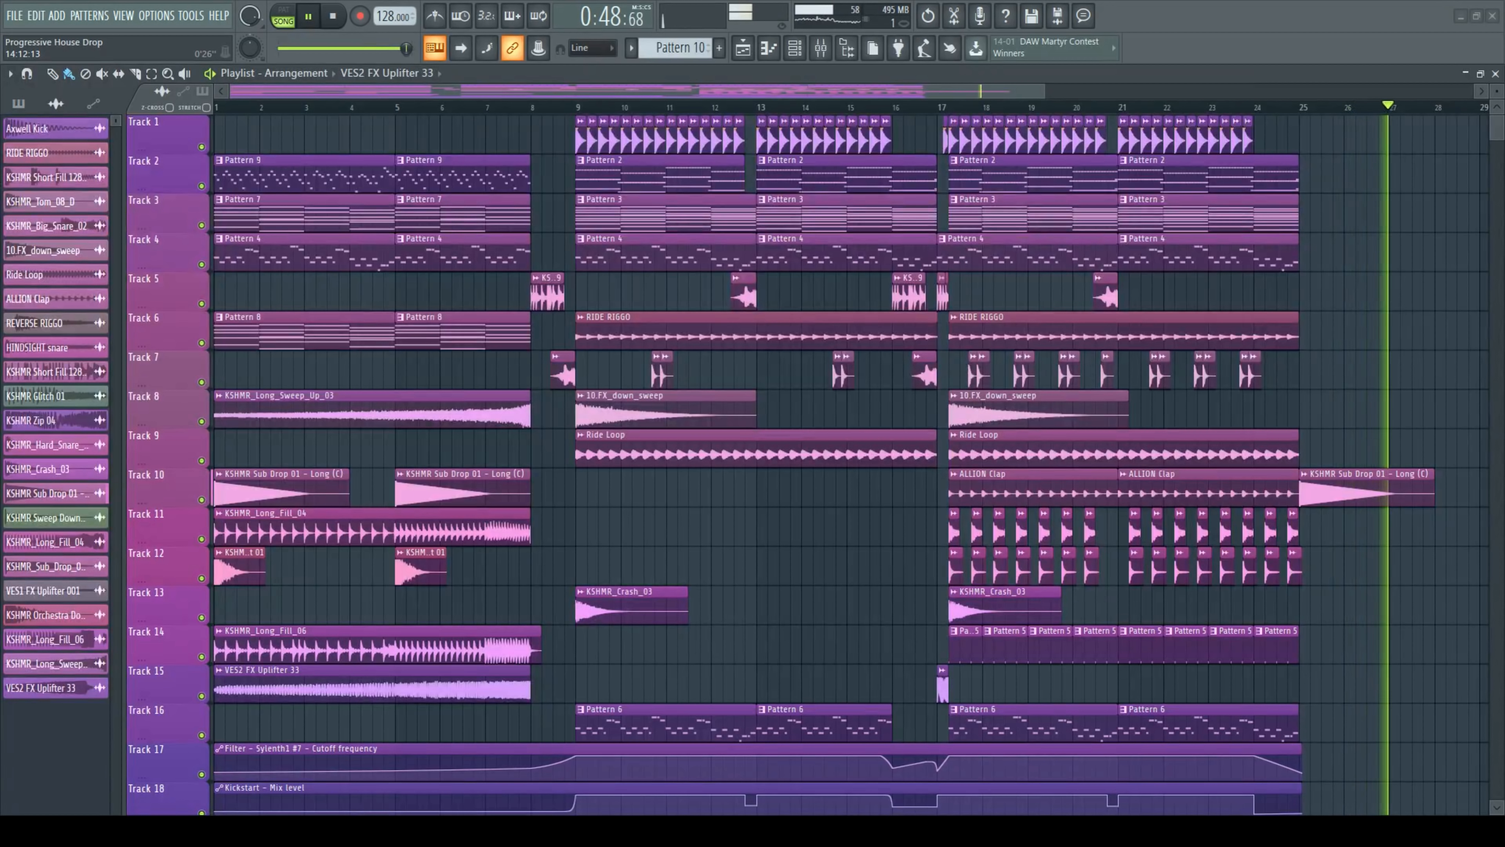
# Step: Stop playback of the Progressive House Drop arrangement
pyautogui.press('space')
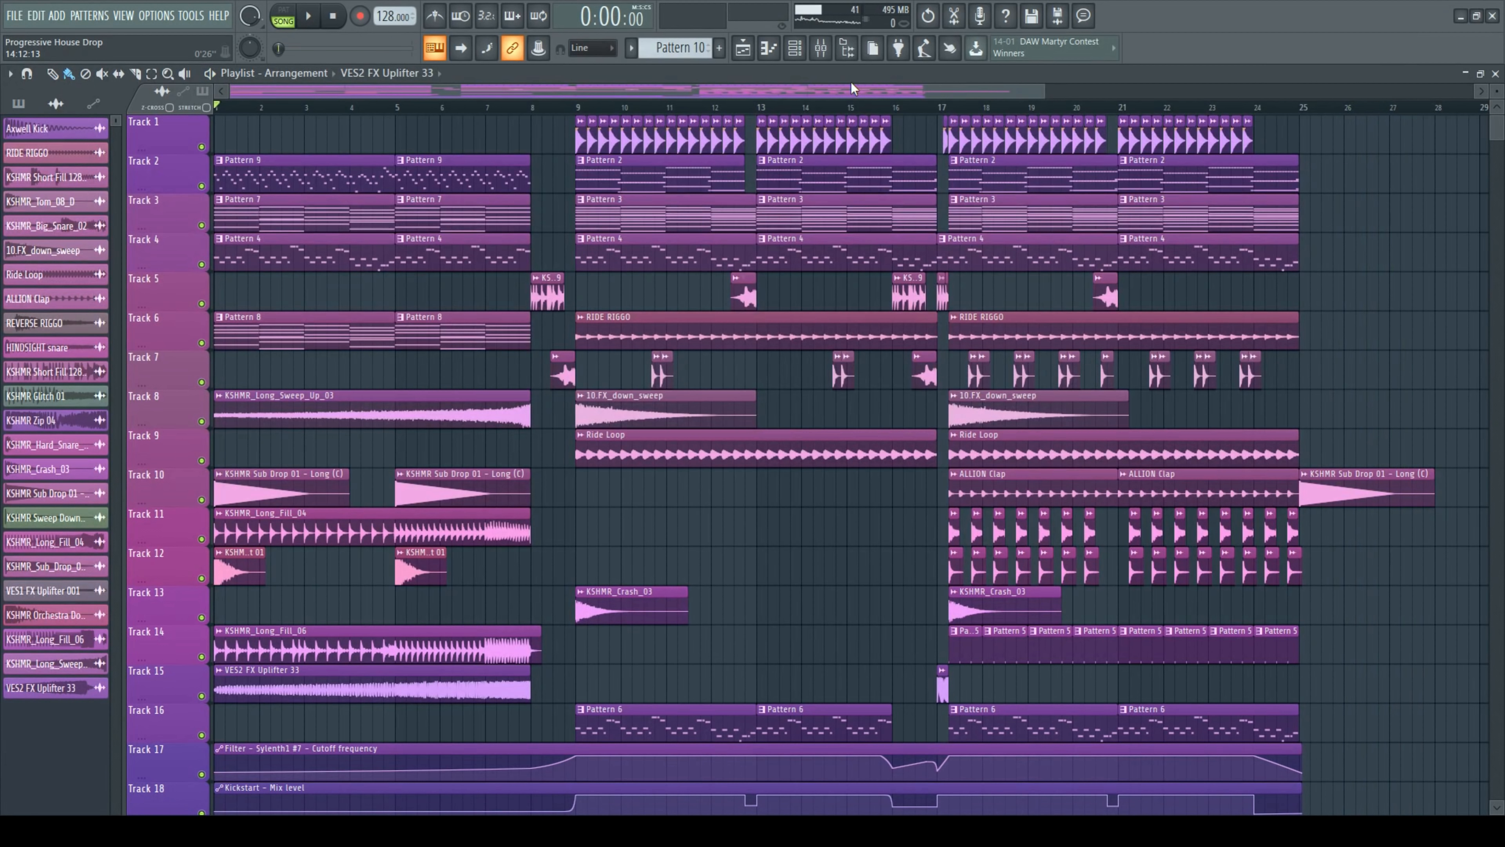